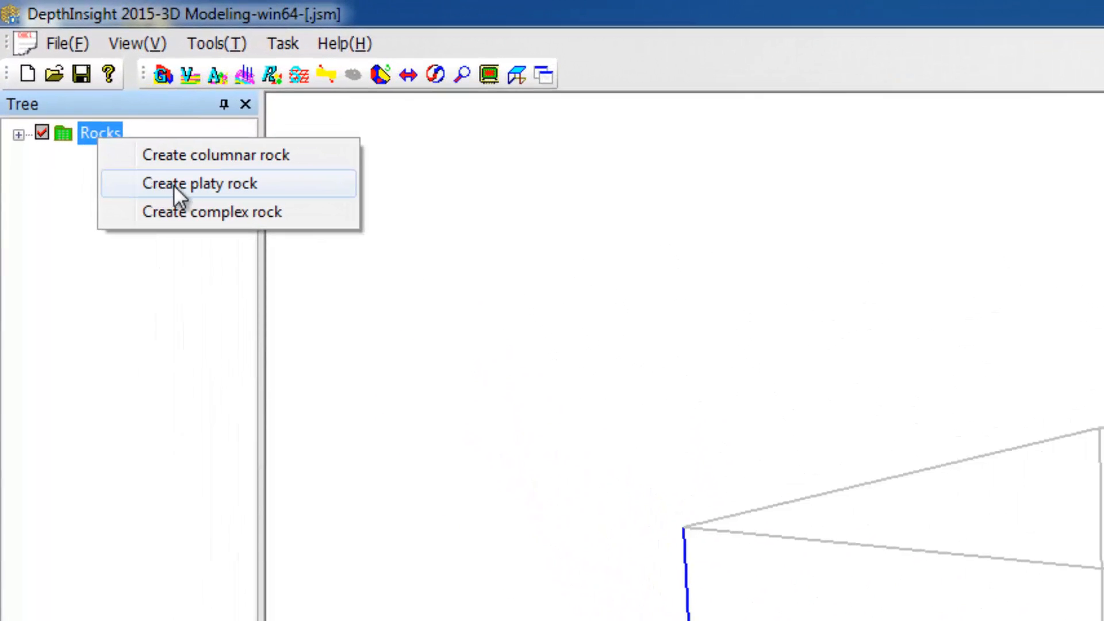
# Step: Create a new platy rock and set its grid step to 100
pyautogui.click(232, 191)
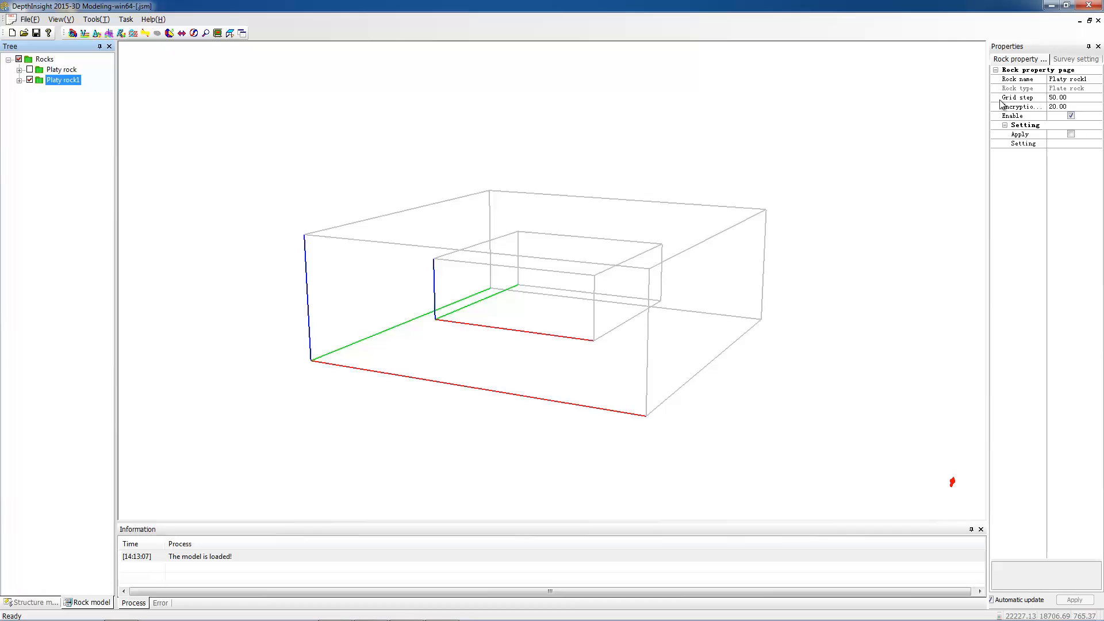
pyautogui.moveTo(987, 101); pyautogui.dragTo(953, 103)
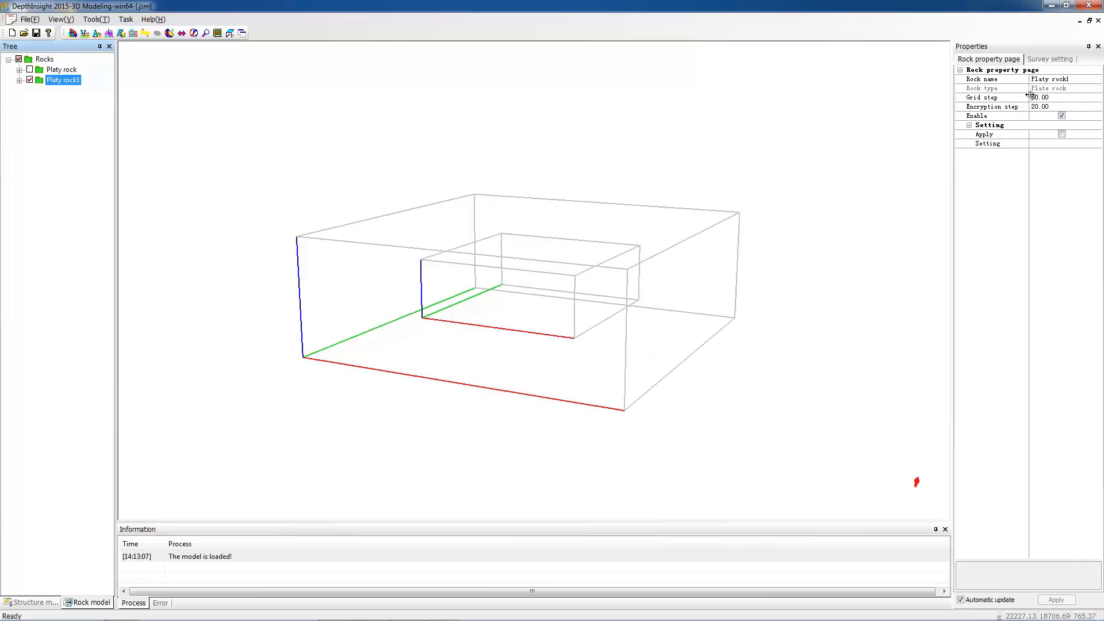
pyautogui.moveTo(1029, 95); pyautogui.dragTo(1012, 96)
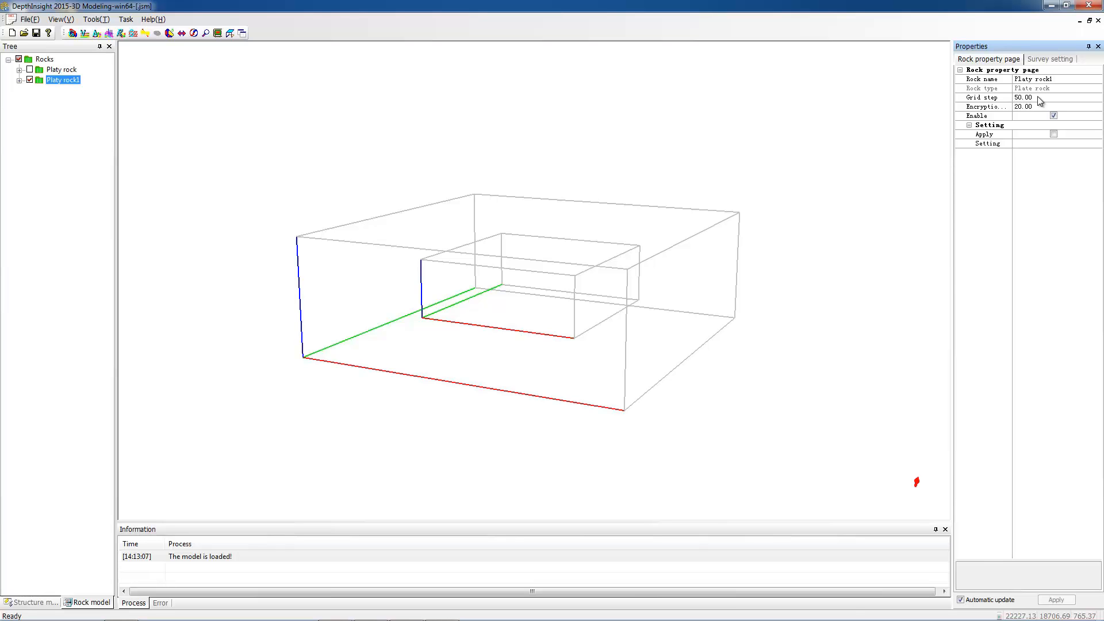
pyautogui.click(1015, 99)
pyautogui.click(1015, 99)
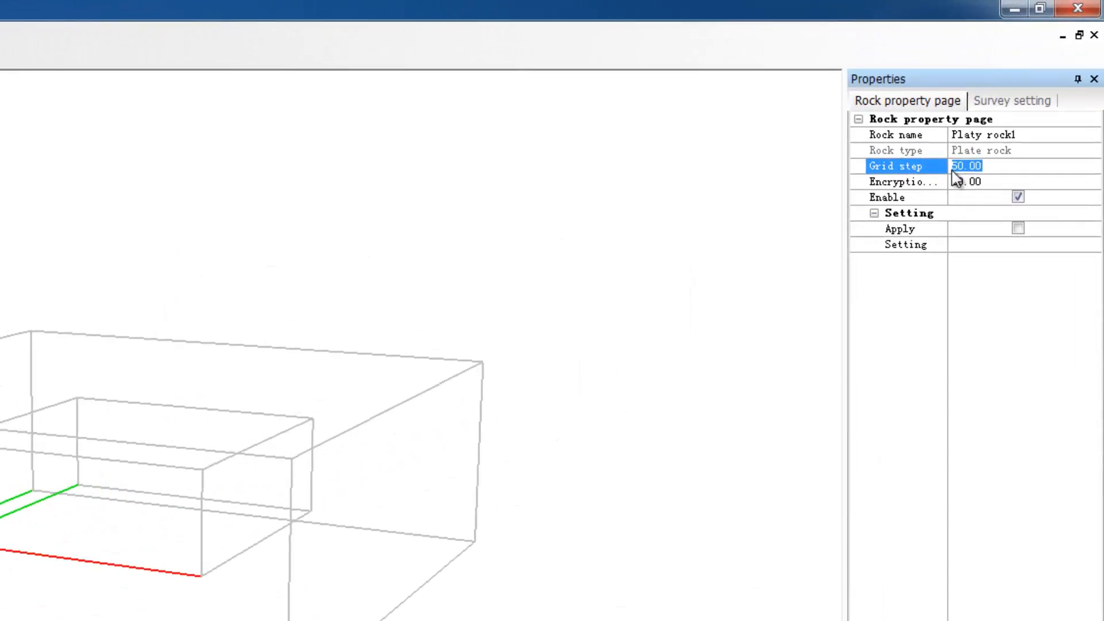
pyautogui.write('100')
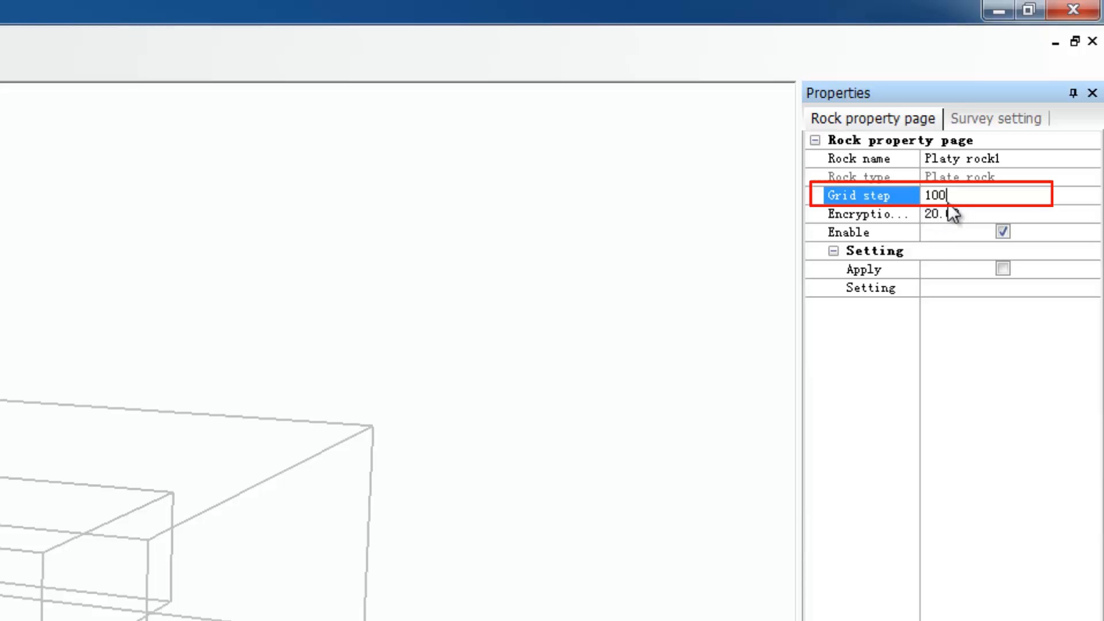
pyautogui.click(954, 325)
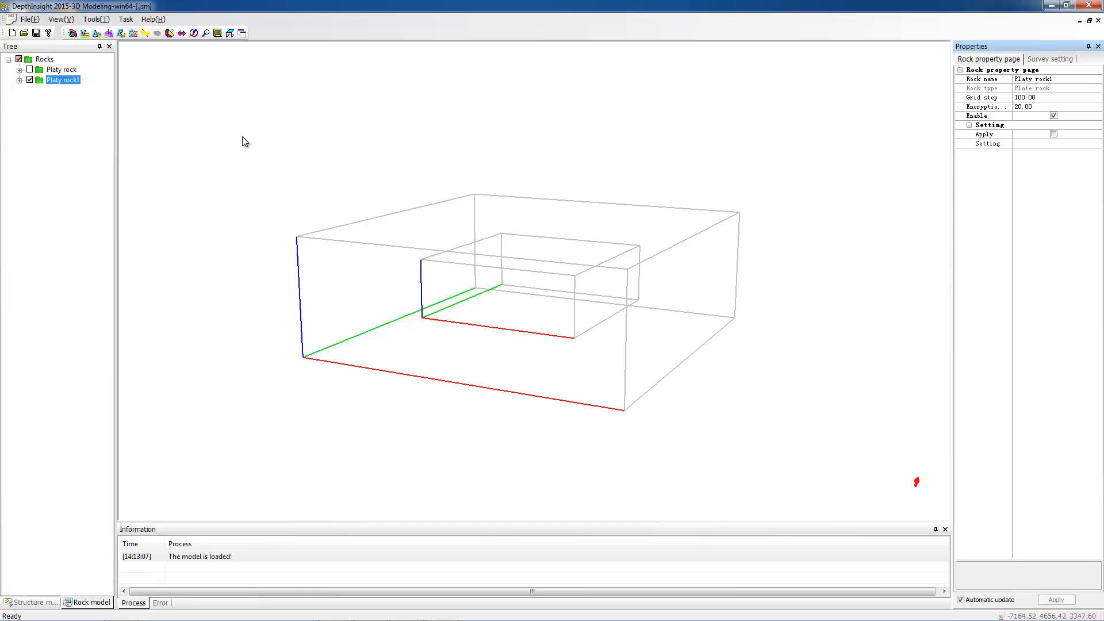
# Step: Assign horizon 3 as the reference plane of Platy rock1
pyautogui.click(19, 80)
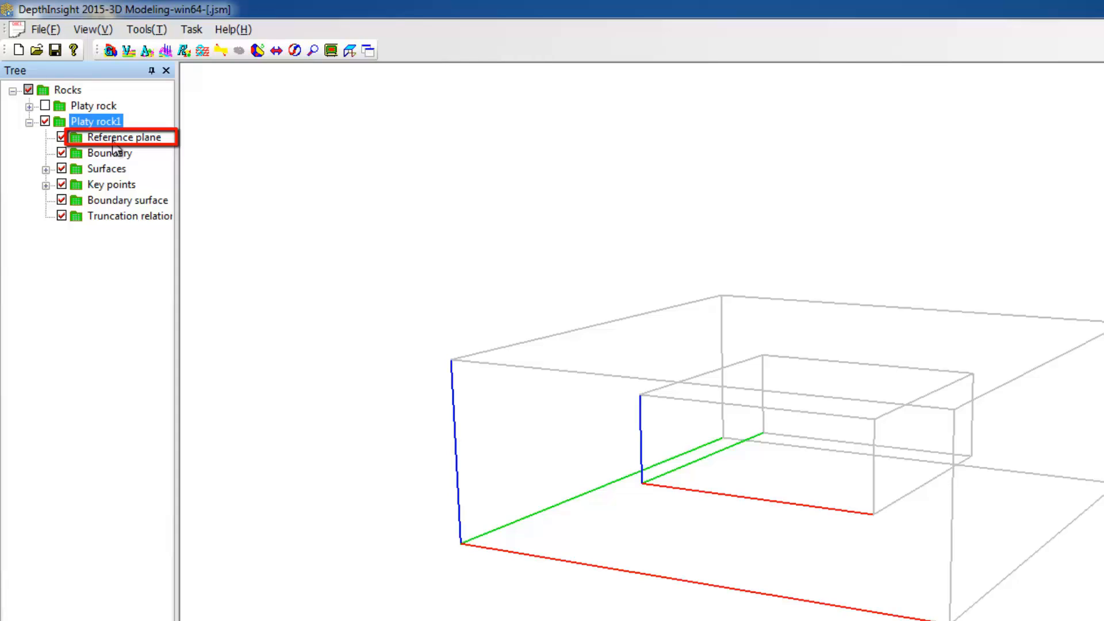
pyautogui.click(155, 138)
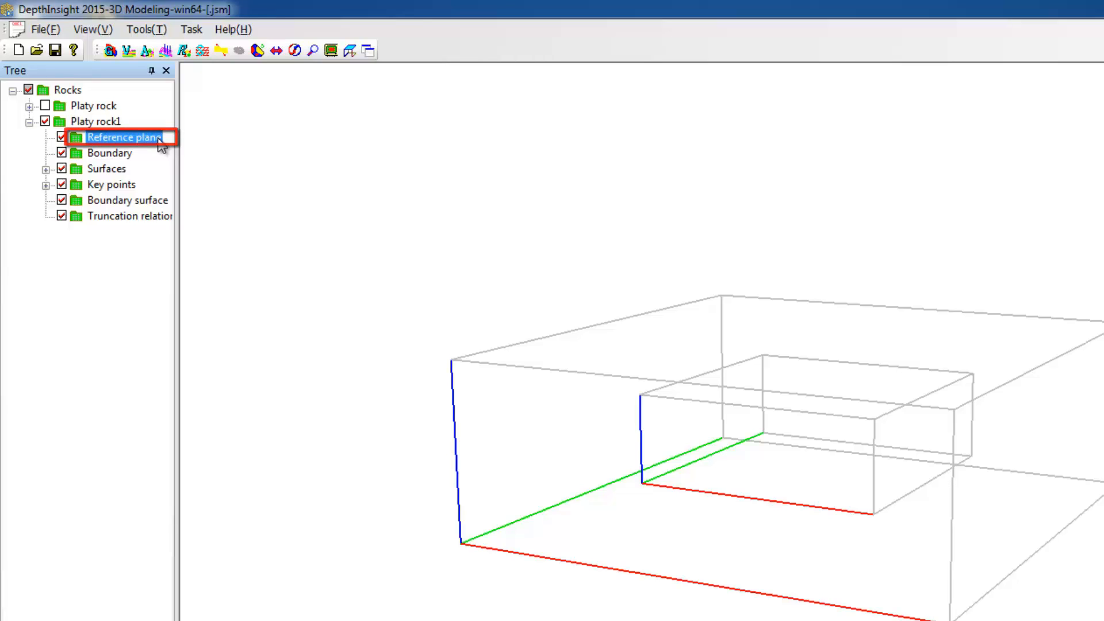
pyautogui.rightClick(158, 138)
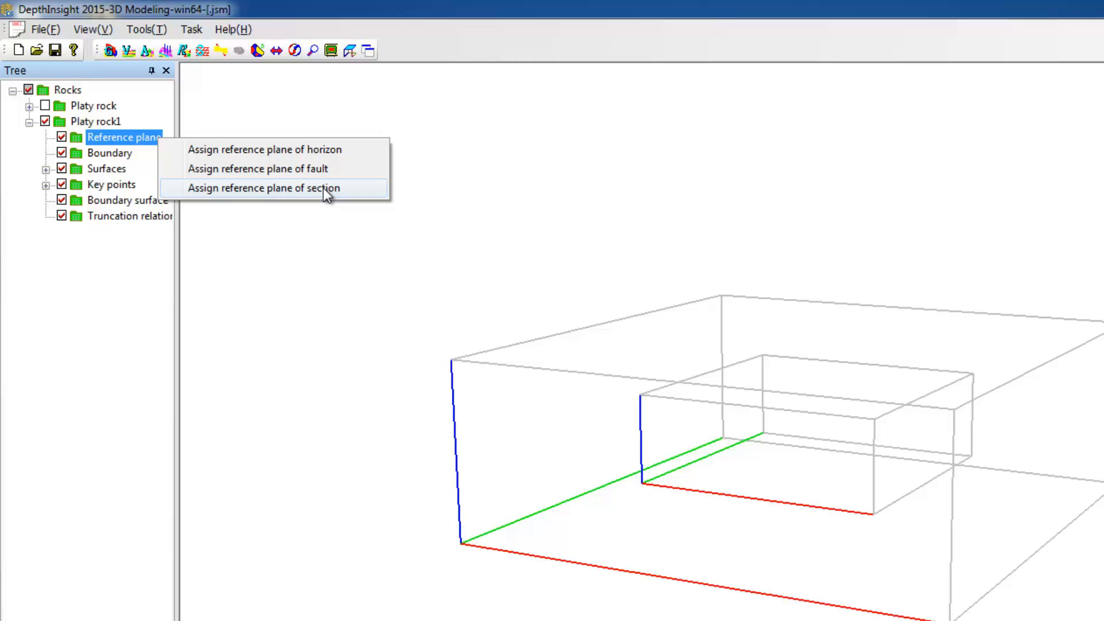
pyautogui.click(336, 151)
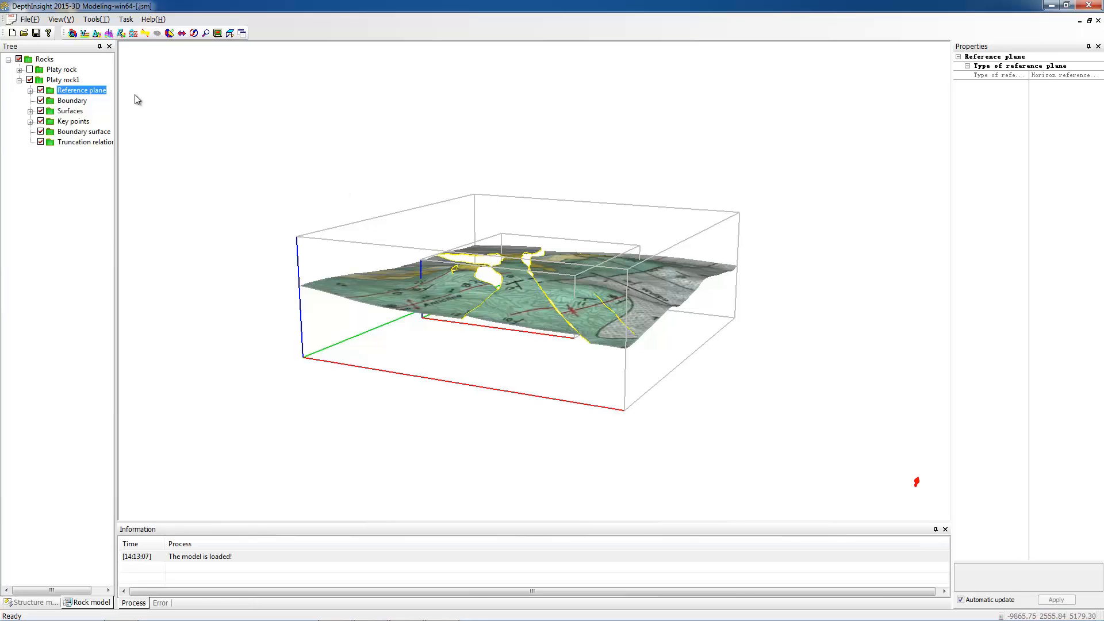
pyautogui.click(30, 91)
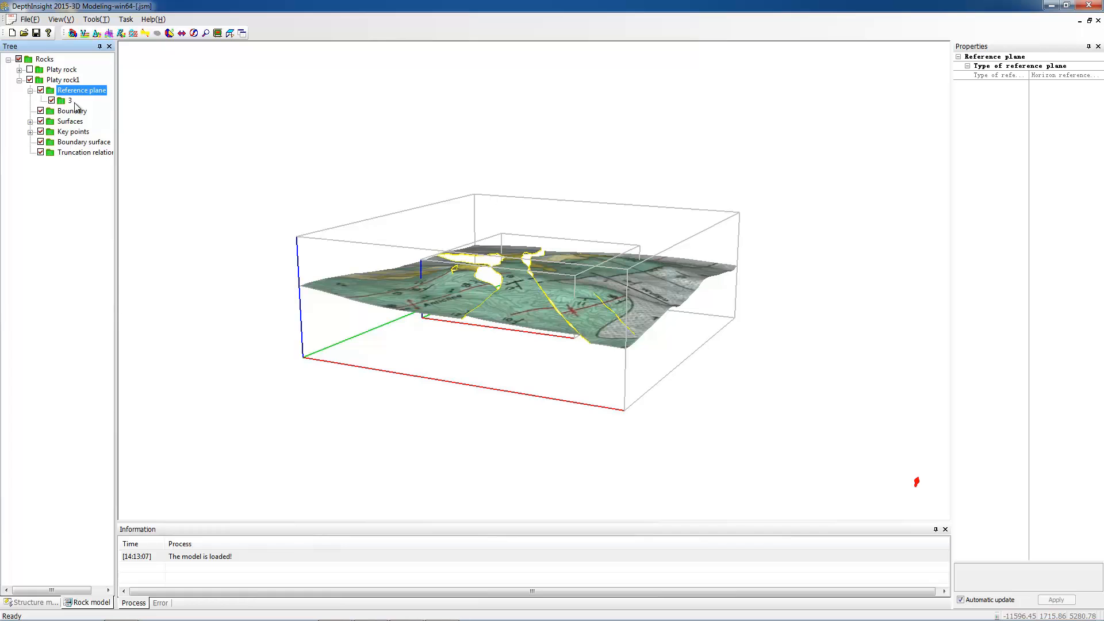
# Step: Create a new boundary for Platy rock1 by tracing the outline of the bright yellow body on the horizon map, across both fault gaps
pyautogui.click(167, 38)
pyautogui.moveTo(432, 269); pyautogui.dragTo(463, 385)
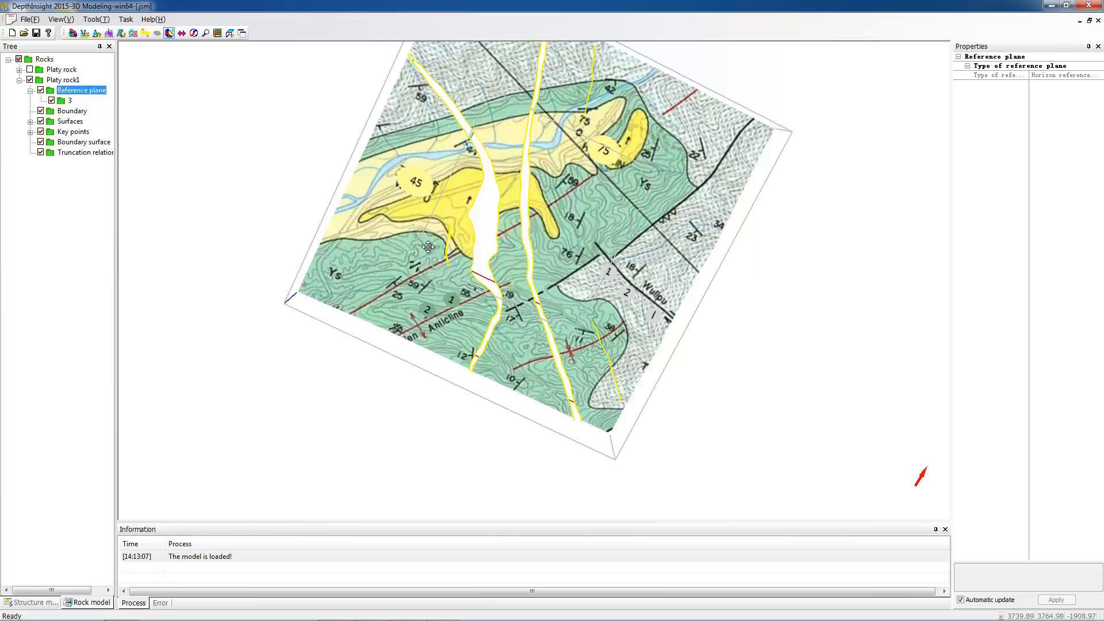
pyautogui.moveTo(461, 243); pyautogui.dragTo(440, 312, button='middle')
pyautogui.moveTo(439, 311); pyautogui.dragTo(479, 318)
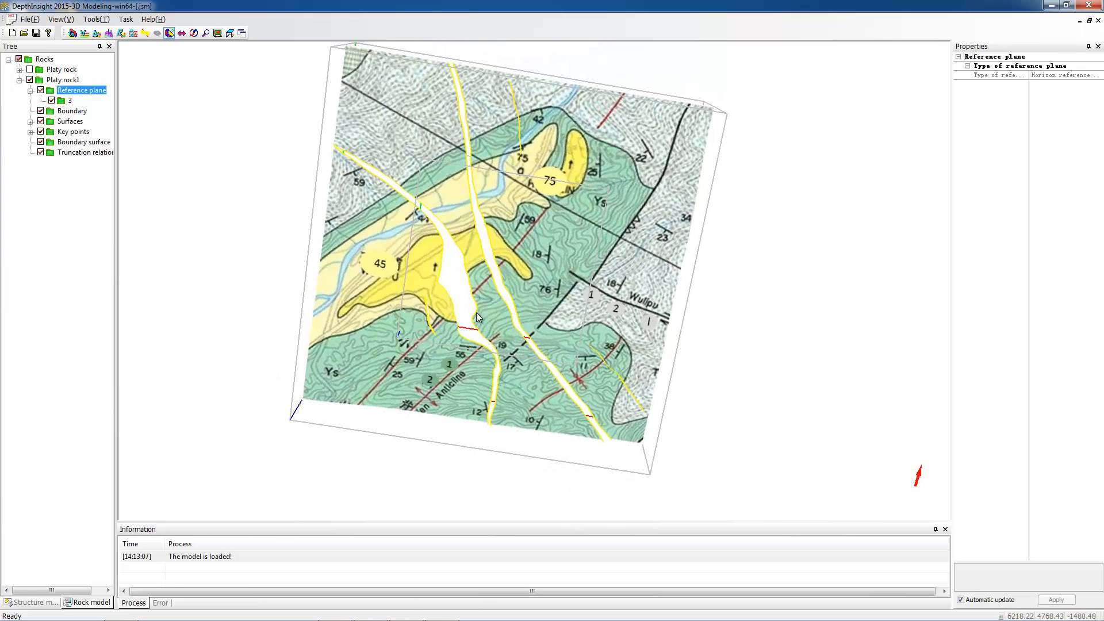
pyautogui.scroll(4, 479, 317)
pyautogui.scroll(1, 182, 380)
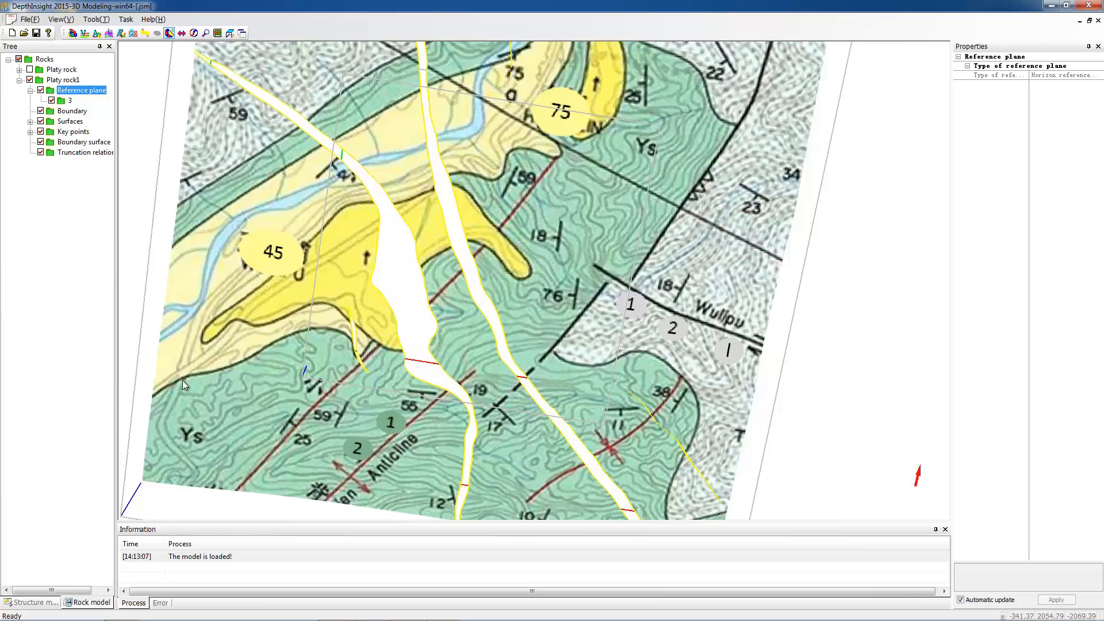
pyautogui.moveTo(228, 401); pyautogui.dragTo(395, 351, button='middle')
pyautogui.scroll(1, 395, 351)
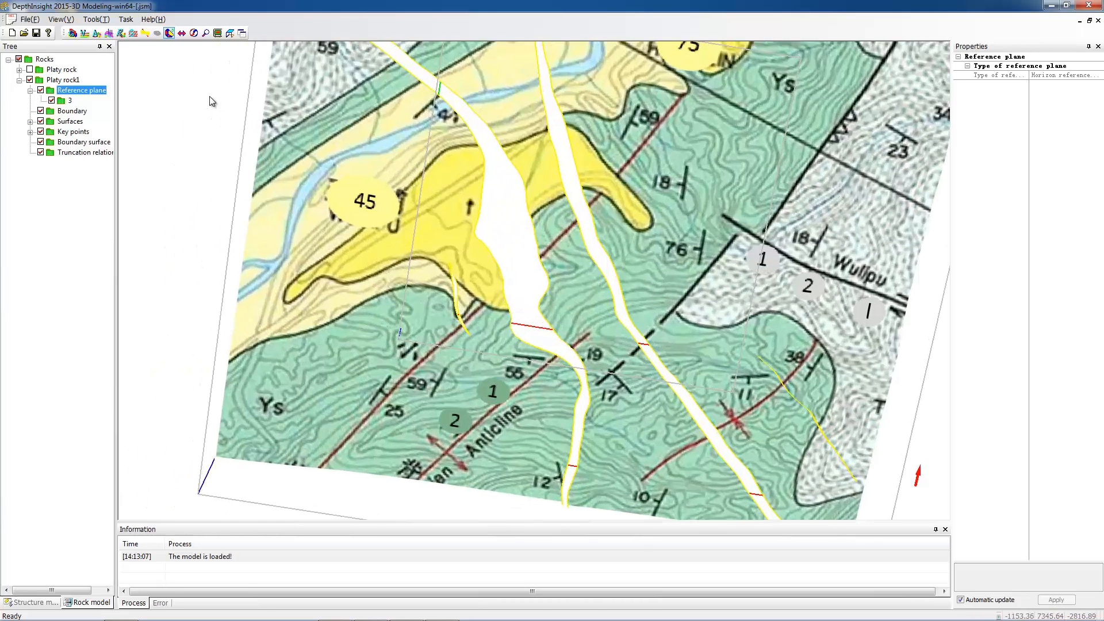
pyautogui.rightClick(80, 117)
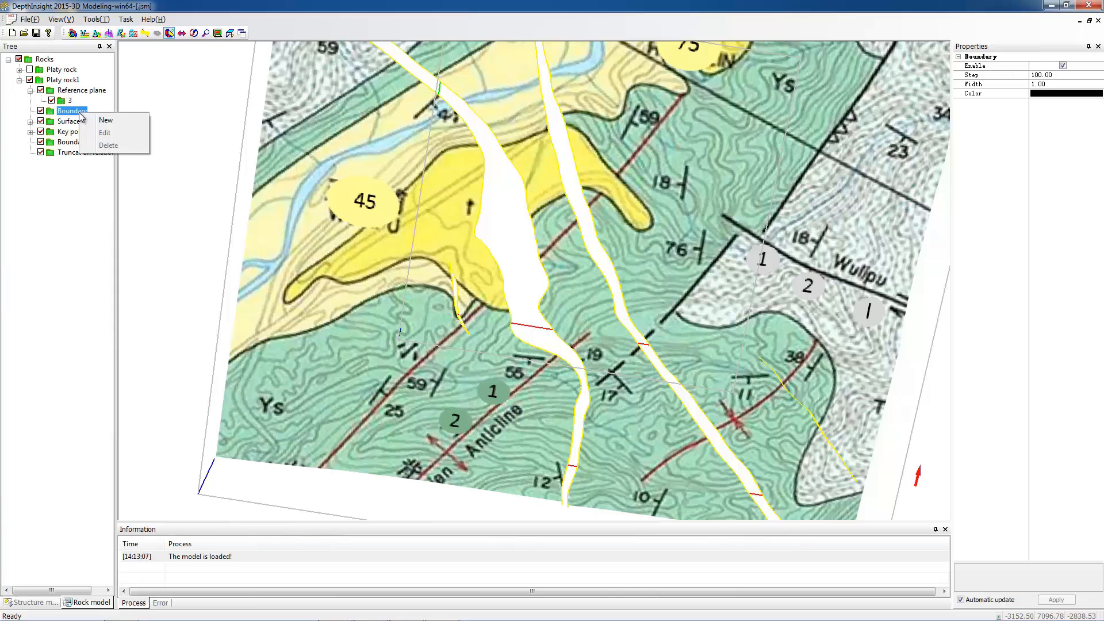
pyautogui.click(114, 123)
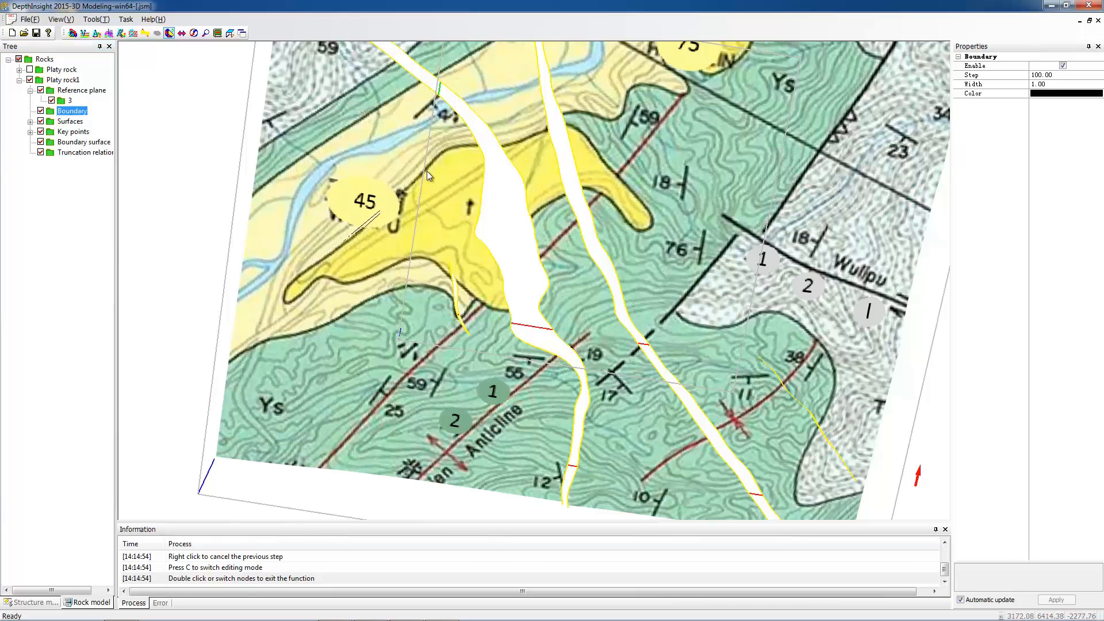
pyautogui.click(508, 147)
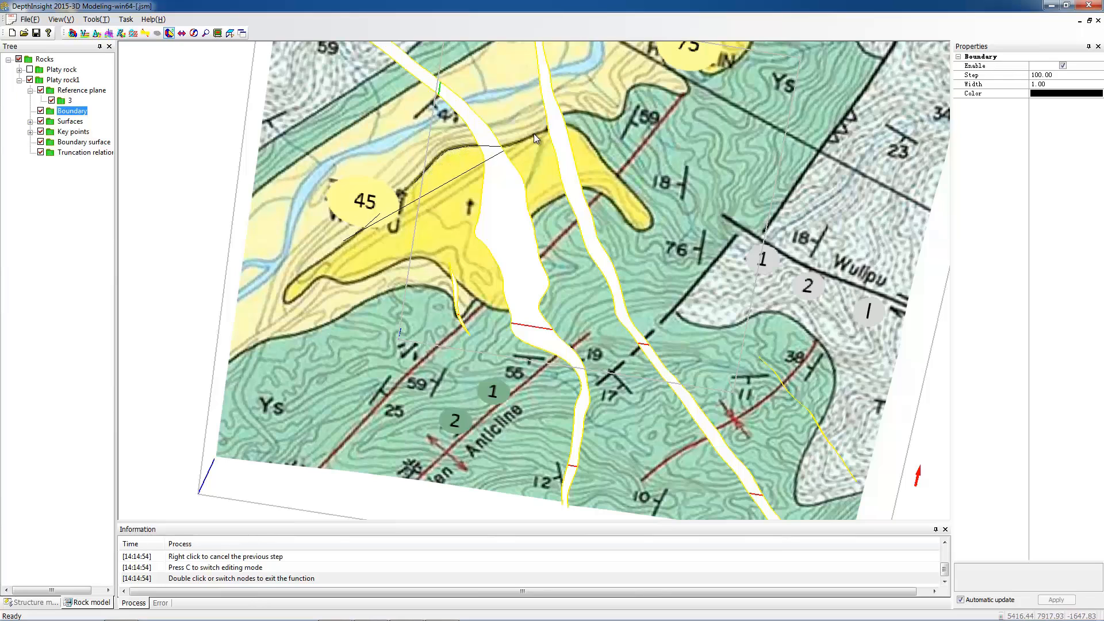
pyautogui.click(571, 127)
pyautogui.click(585, 136)
pyautogui.click(602, 157)
pyautogui.click(530, 219)
# Step: Edit the boundary's nodes in the wide fault gap so the line bends outward along the gap
pyautogui.rightClick(82, 113)
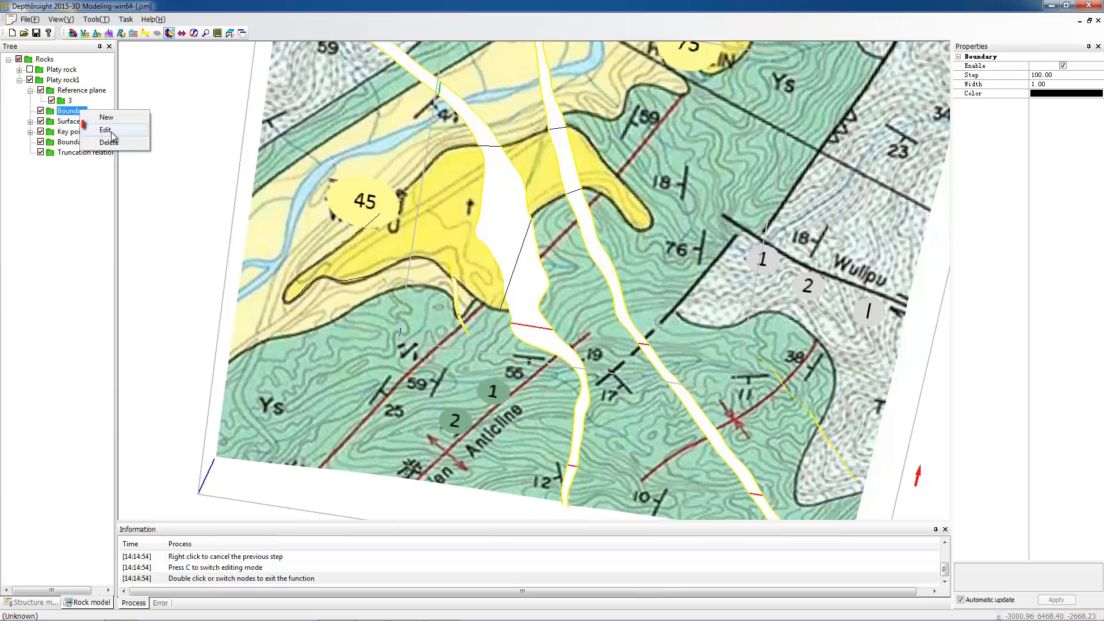
pyautogui.click(109, 131)
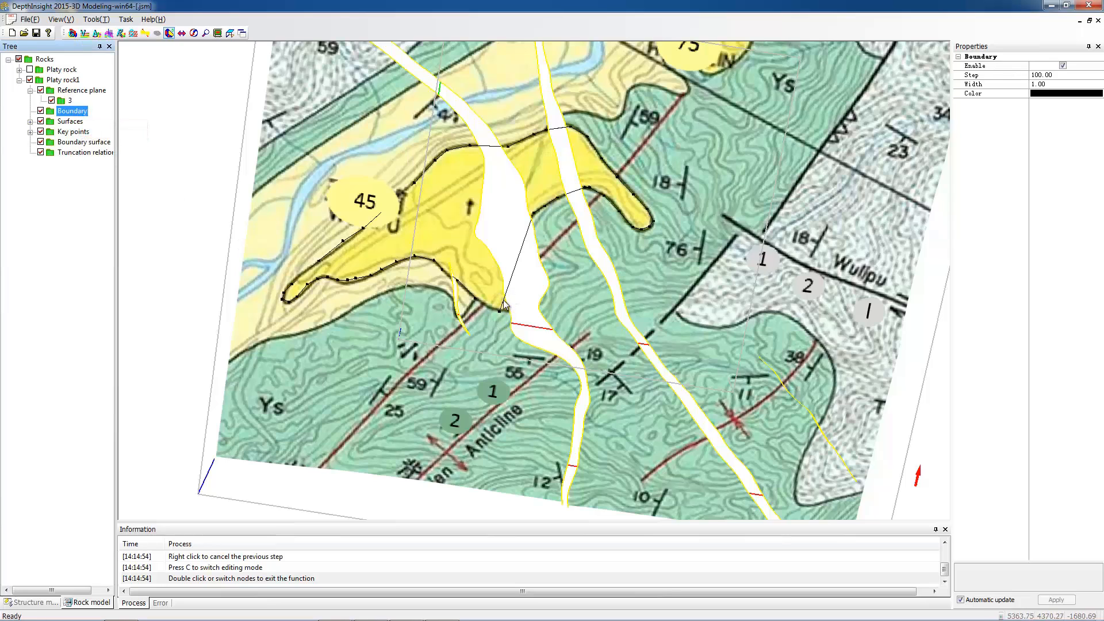
pyautogui.moveTo(503, 300); pyautogui.dragTo(524, 283)
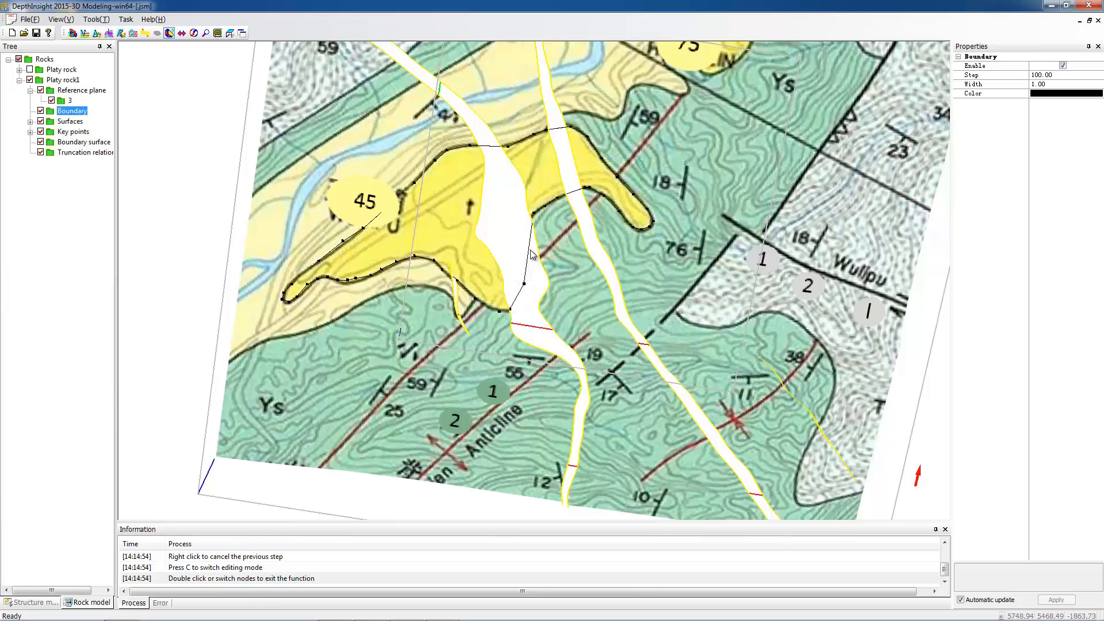
pyautogui.click(531, 246)
pyautogui.moveTo(532, 222); pyautogui.dragTo(529, 216)
pyautogui.doubleClick(355, 286)
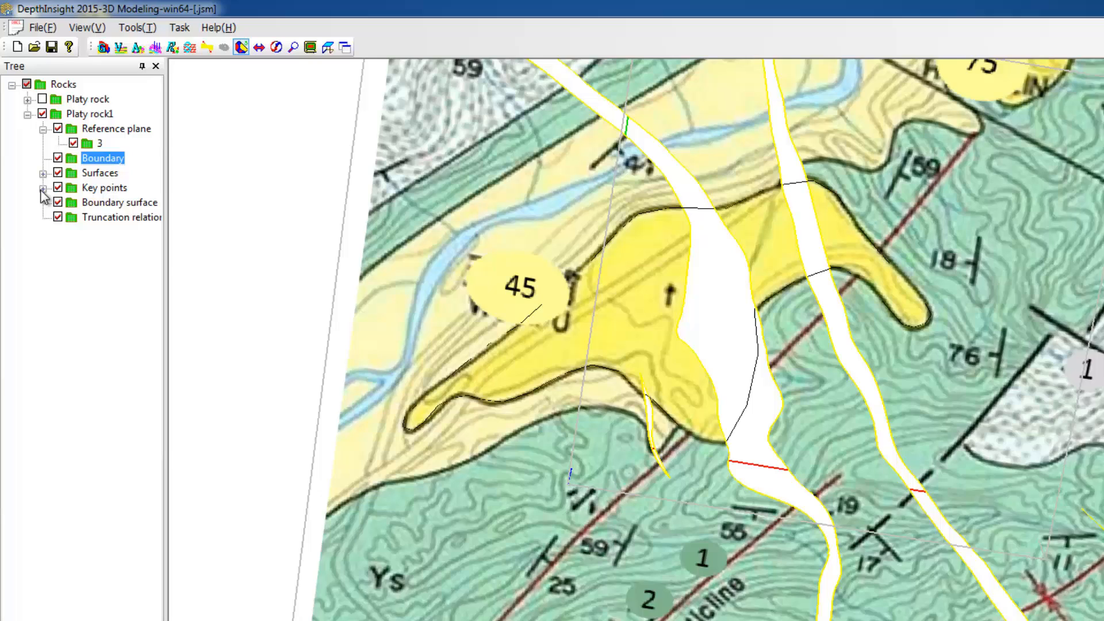
# Step: Extract the top and the bottom key points of Platy rock1 from its boundary
pyautogui.click(30, 131)
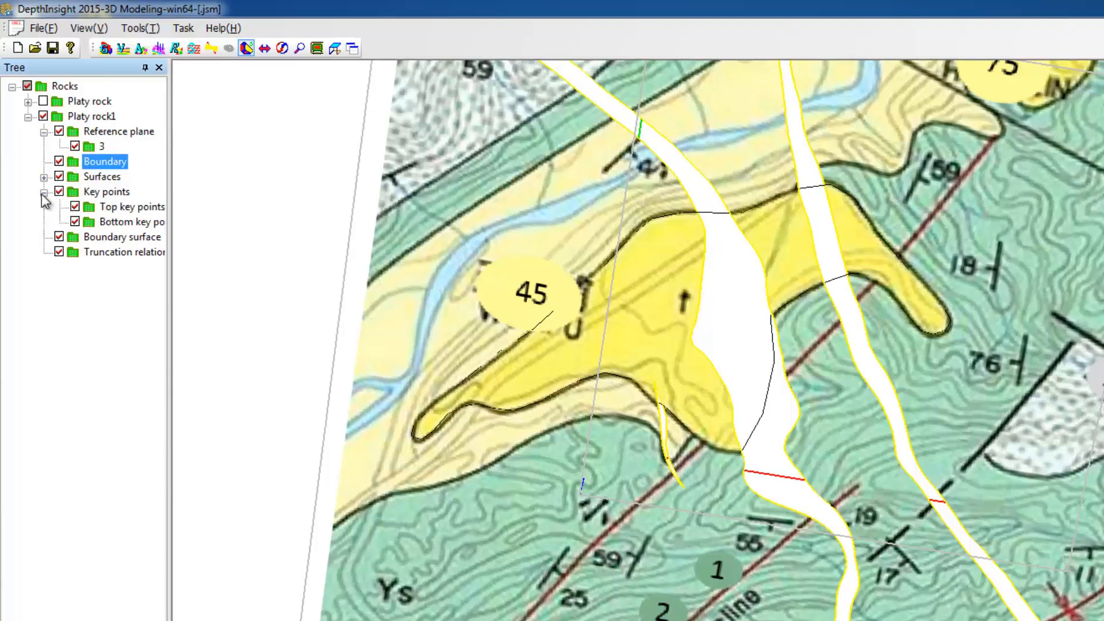
pyautogui.rightClick(121, 210)
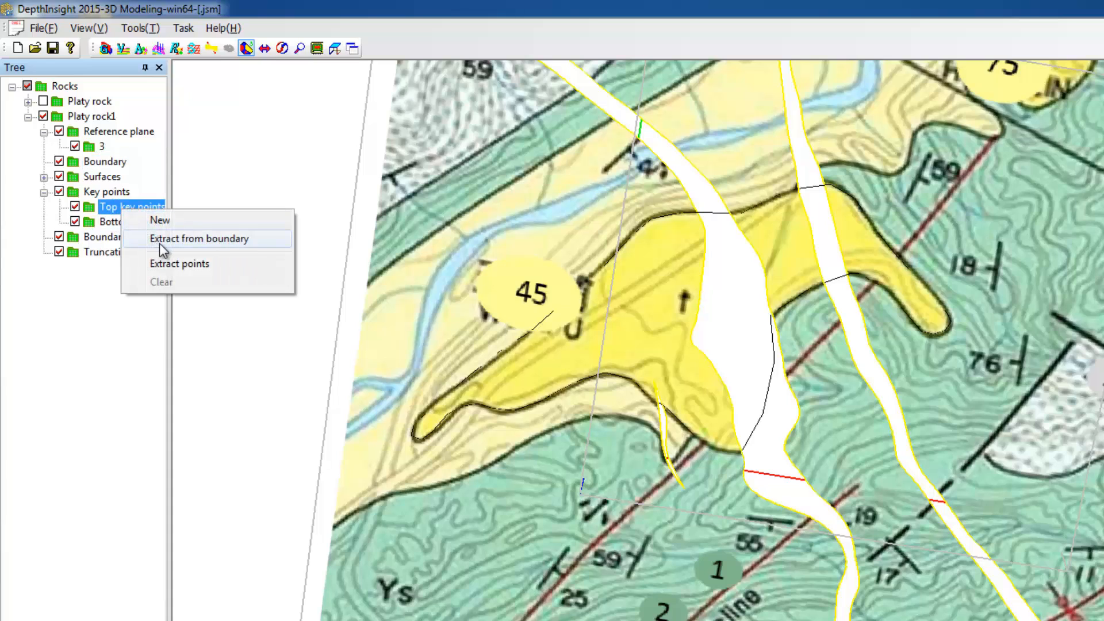
pyautogui.click(214, 242)
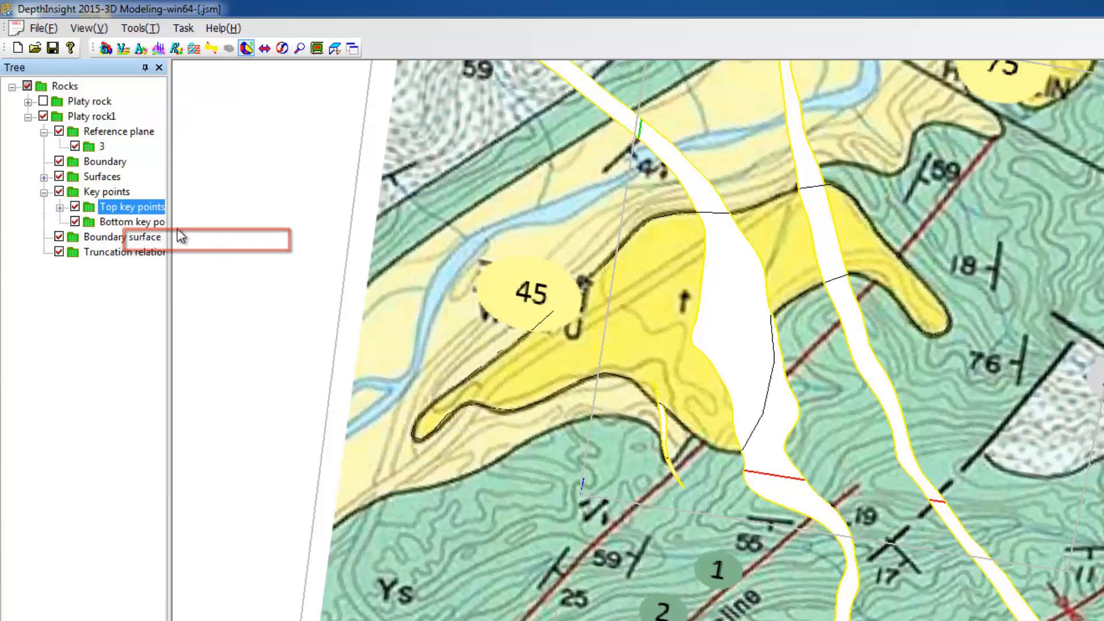
pyautogui.rightClick(155, 225)
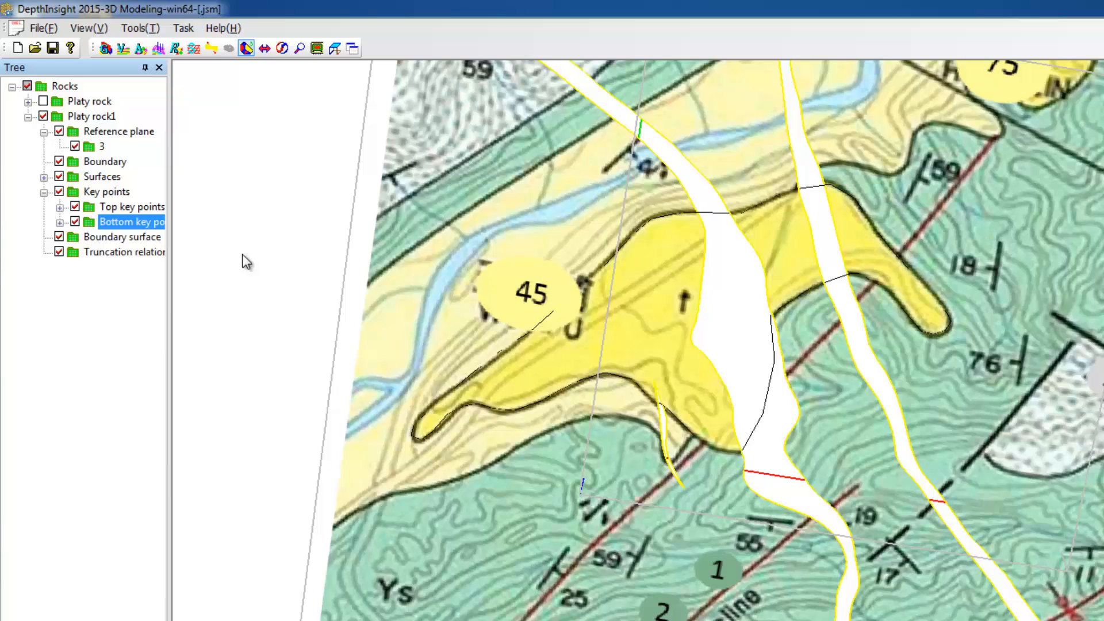
# Step: Set the thickness of the top key points to 400
pyautogui.click(60, 207)
pyautogui.click(60, 236)
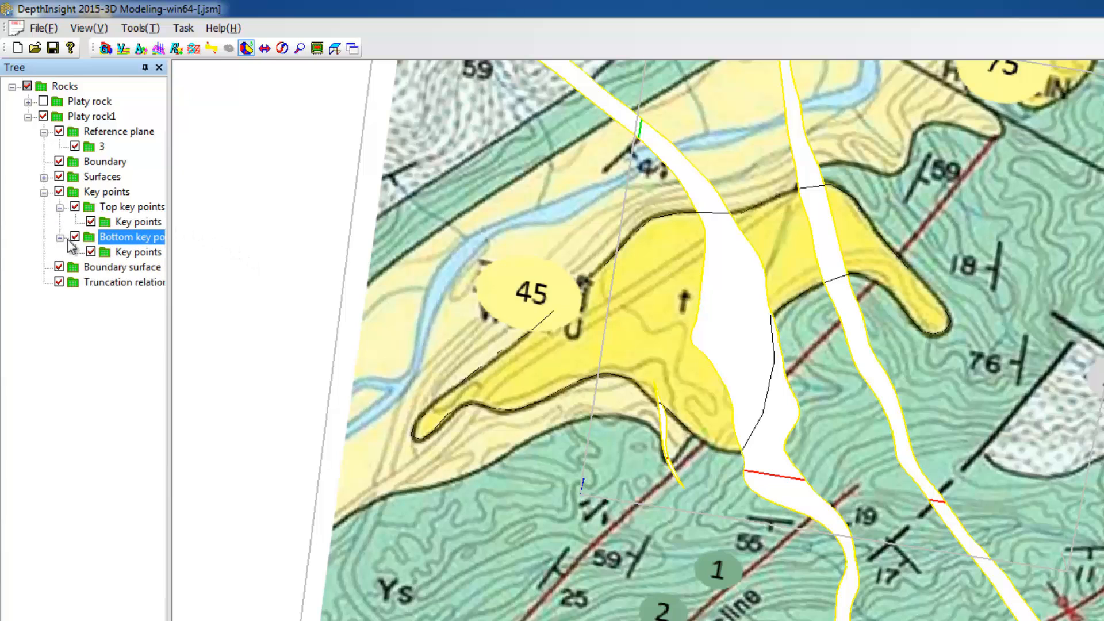
pyautogui.click(147, 223)
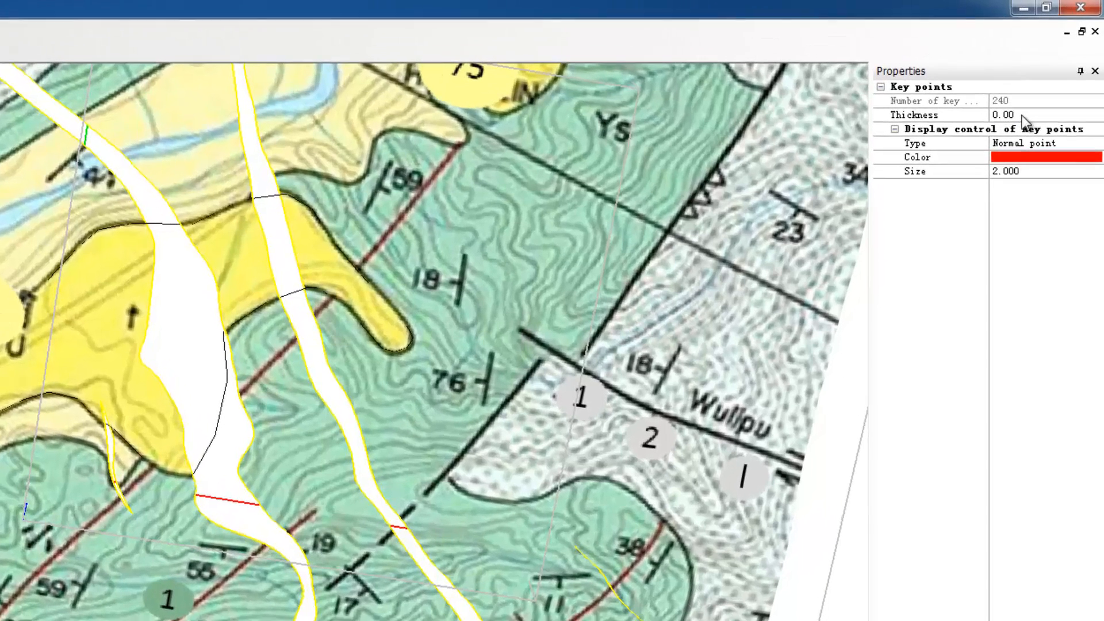
pyautogui.click(1021, 115)
pyautogui.click(998, 117)
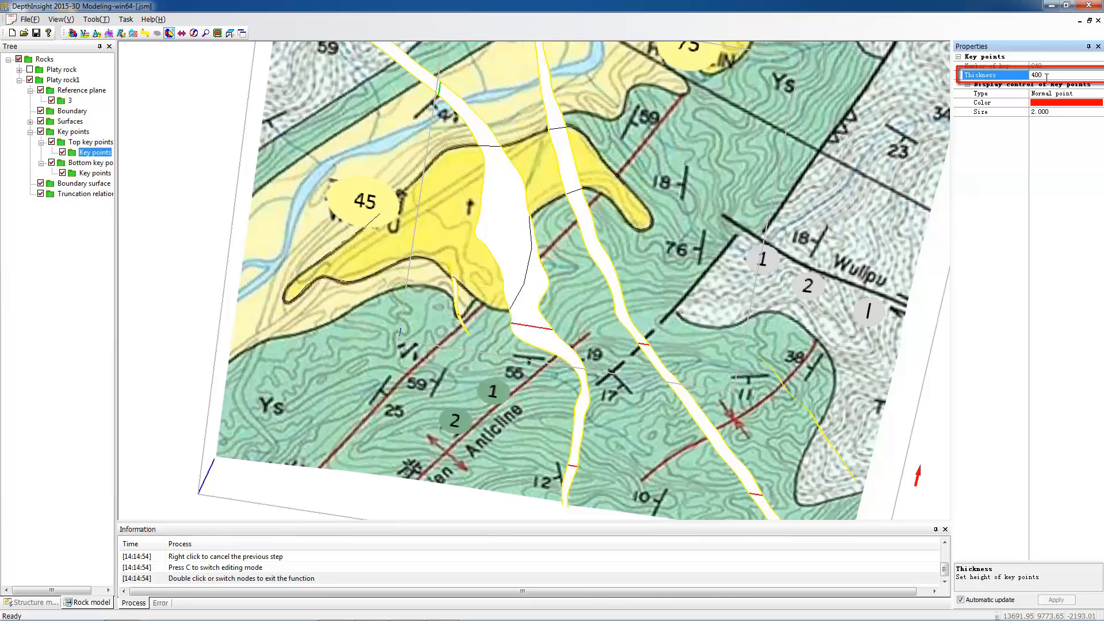
pyautogui.click(1011, 147)
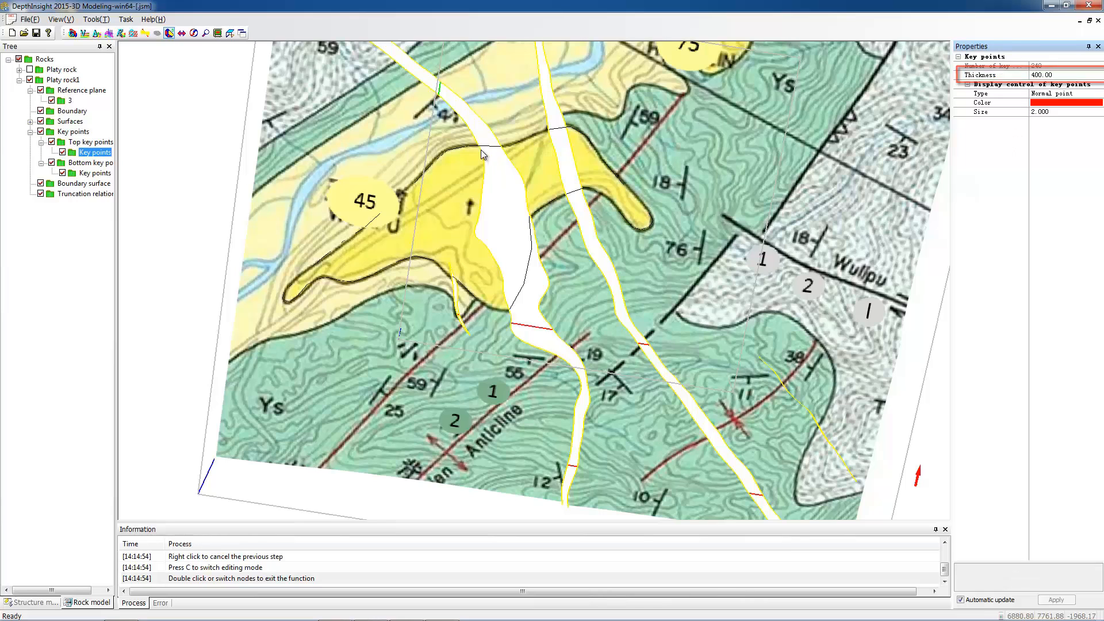
# Step: Set the thickness of the bottom key points to -600
pyautogui.click(91, 173)
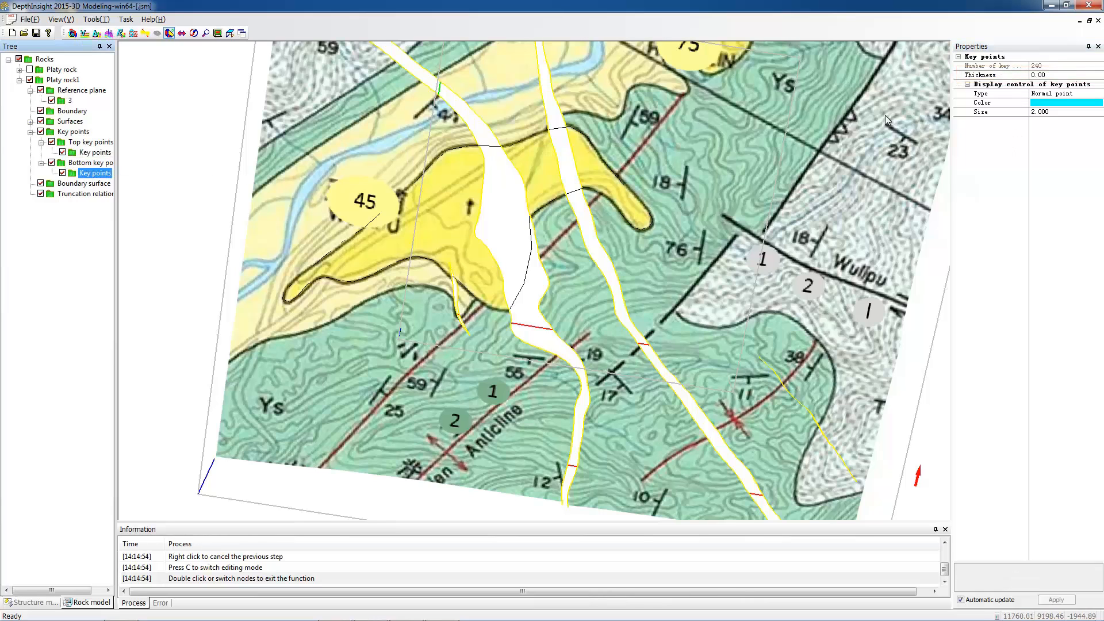
pyautogui.click(1042, 75)
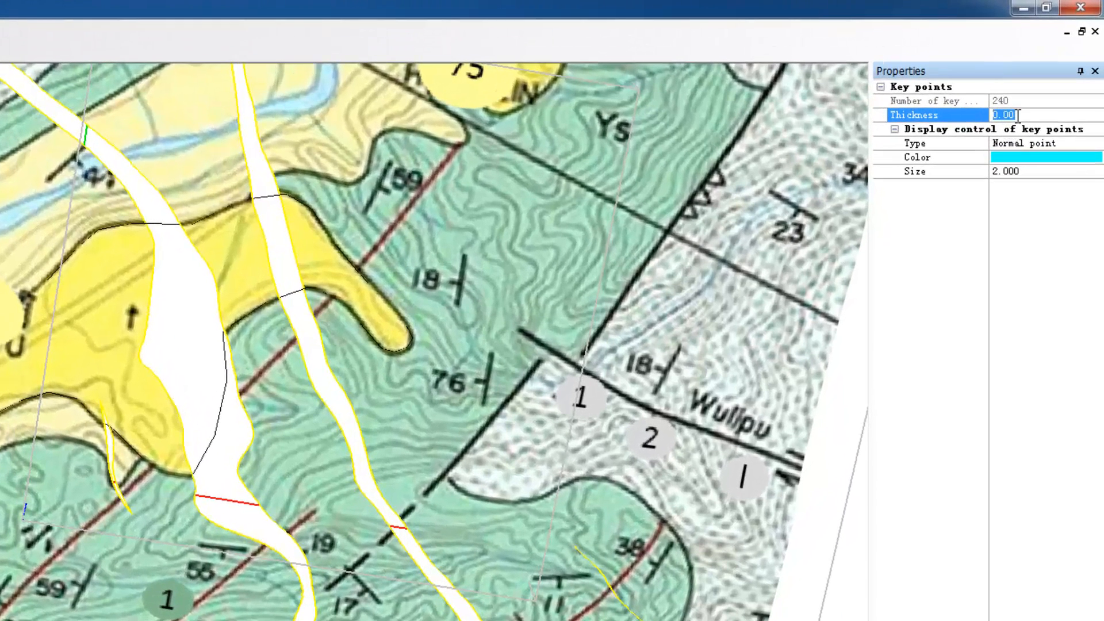
pyautogui.write('-')
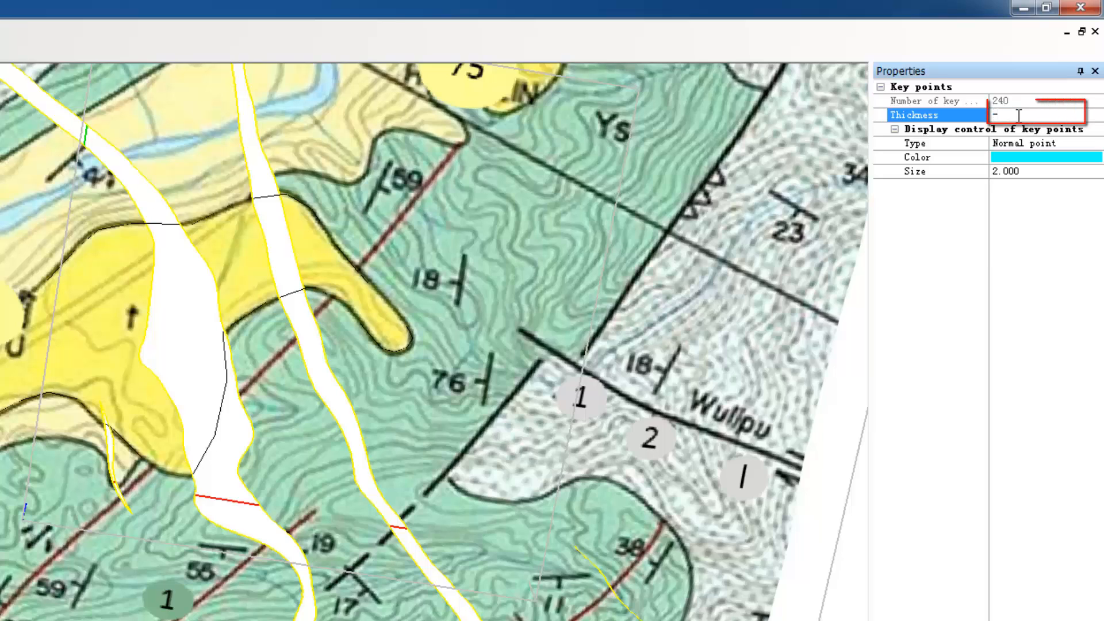
pyautogui.write('600')
pyautogui.click(944, 250)
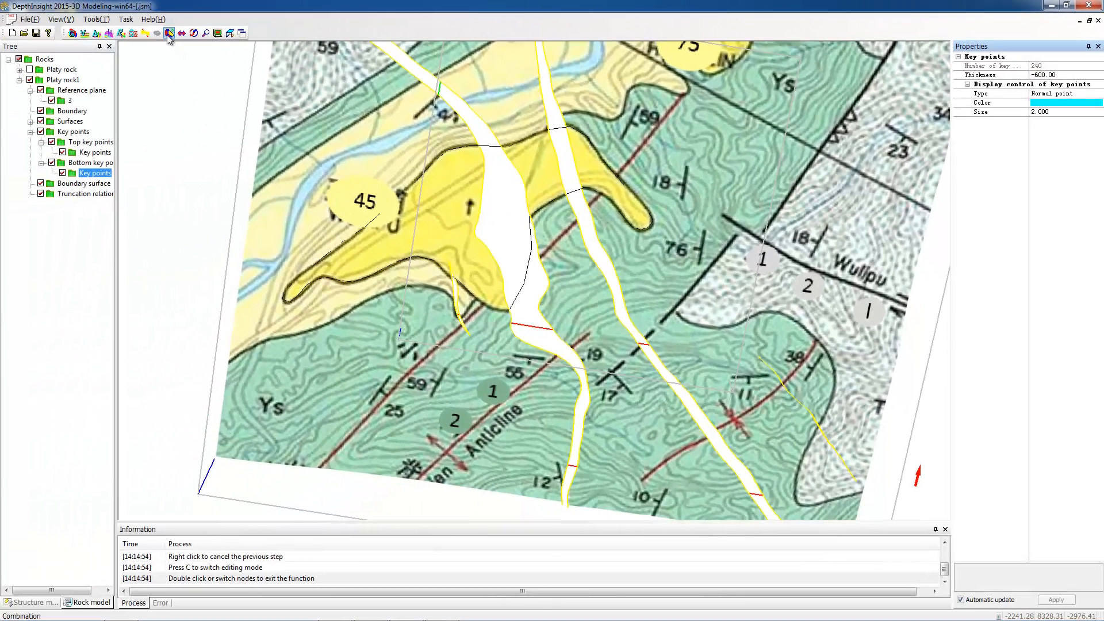
pyautogui.scroll(2, 420, 239)
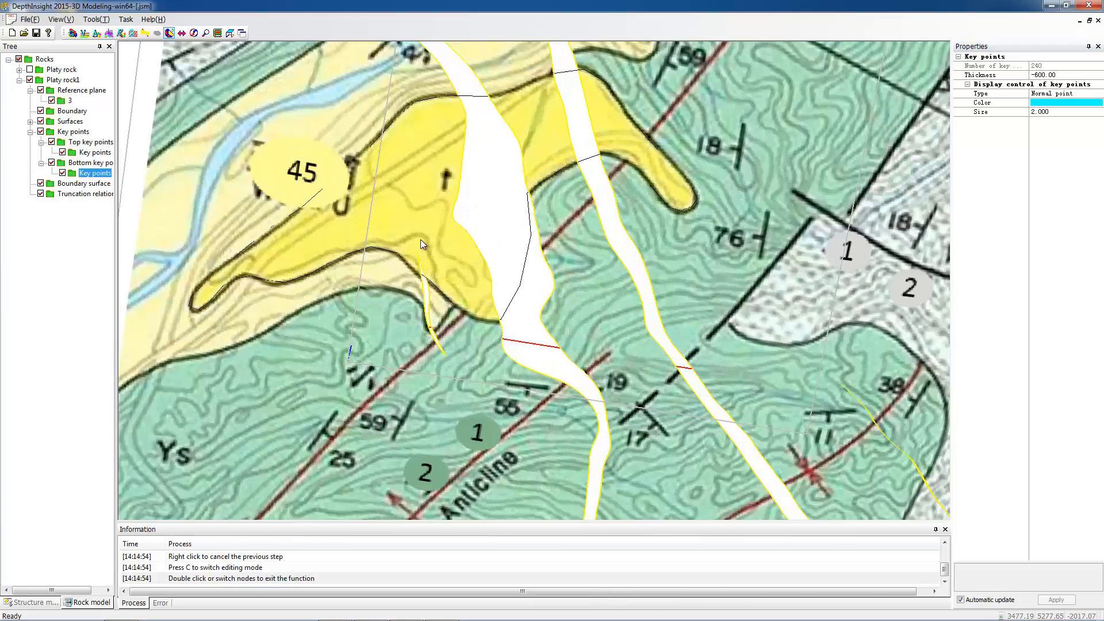
# Step: Create a new key point set under the top key points of Platy rock1
pyautogui.scroll(2, 420, 243)
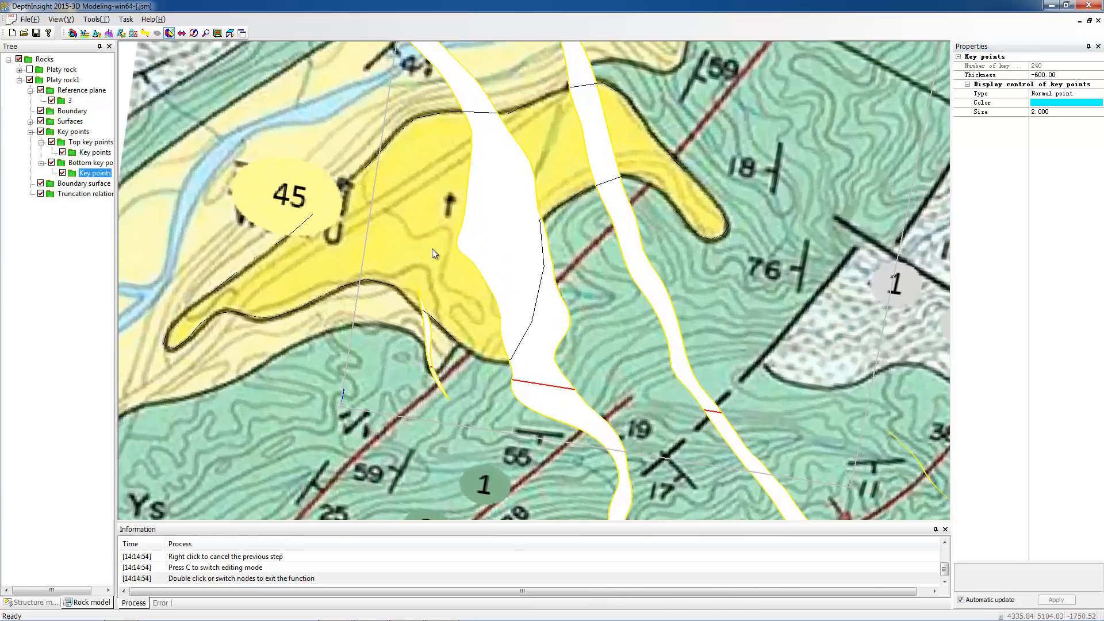
pyautogui.moveTo(419, 246); pyautogui.dragTo(454, 241, button='middle')
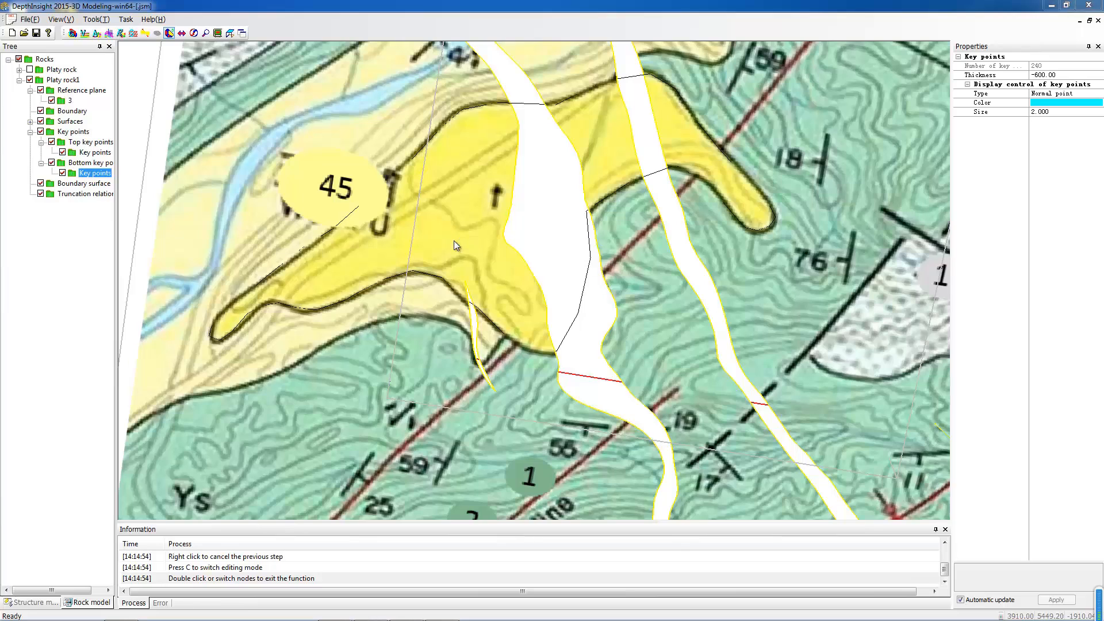
pyautogui.moveTo(453, 240); pyautogui.dragTo(467, 211)
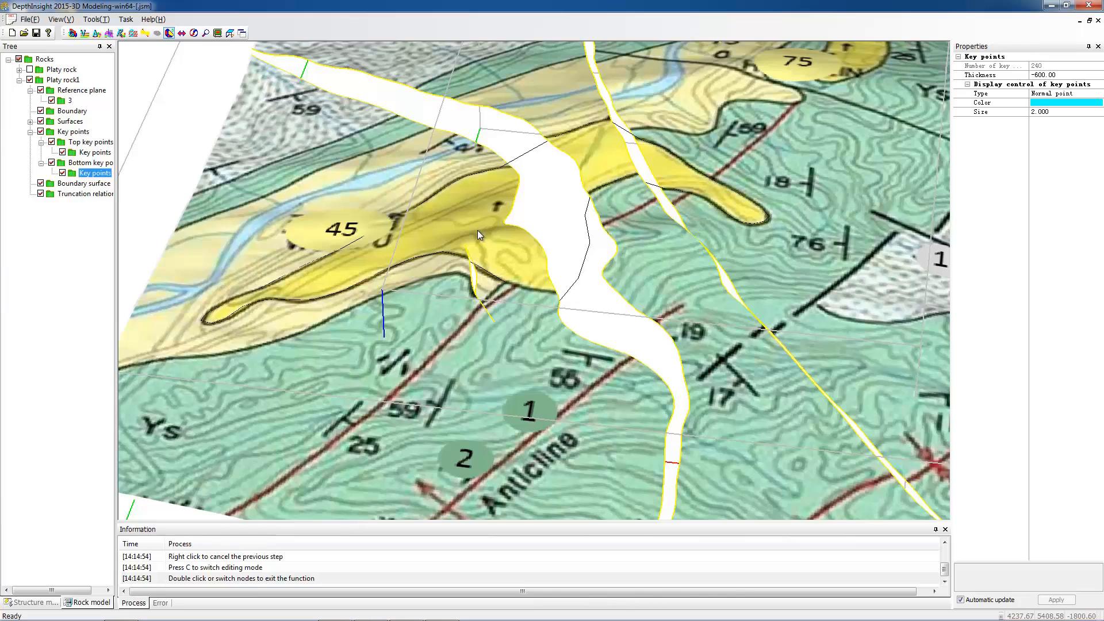
pyautogui.rightClick(100, 143)
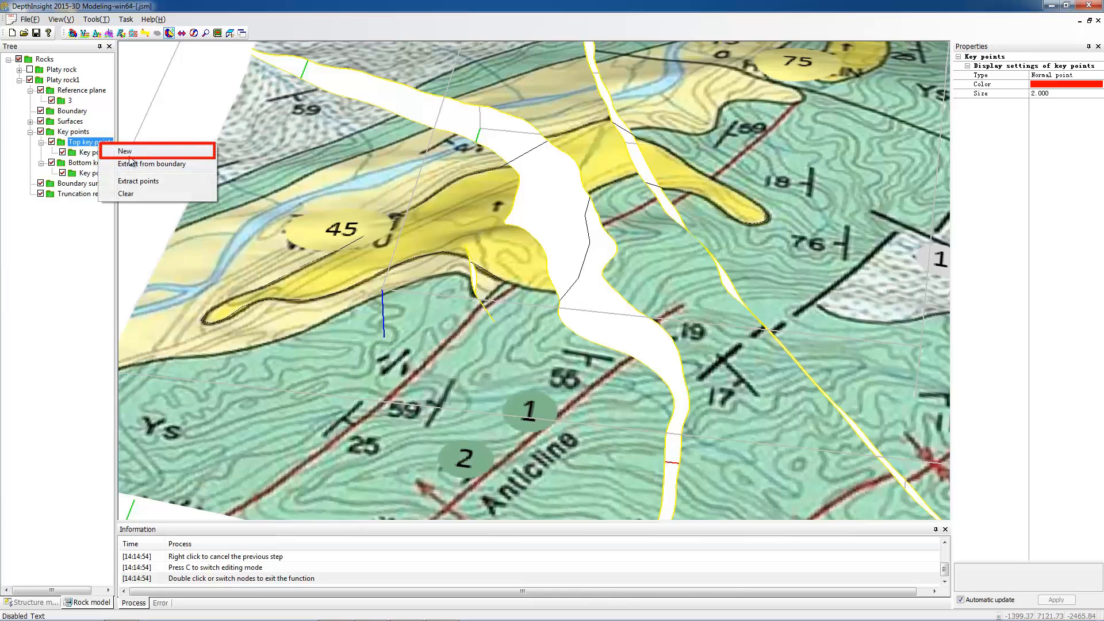
pyautogui.click(123, 153)
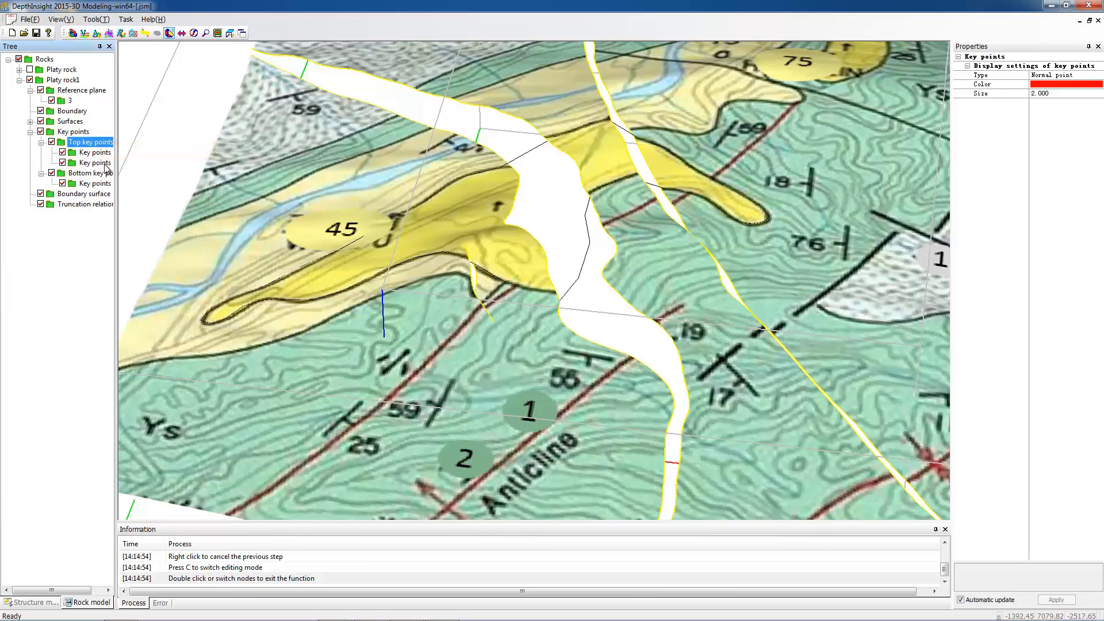
# Step: Add 32 key points to the new top set, scattered over the rounded yellow lobe beside the wide fault gap
pyautogui.rightClick(105, 165)
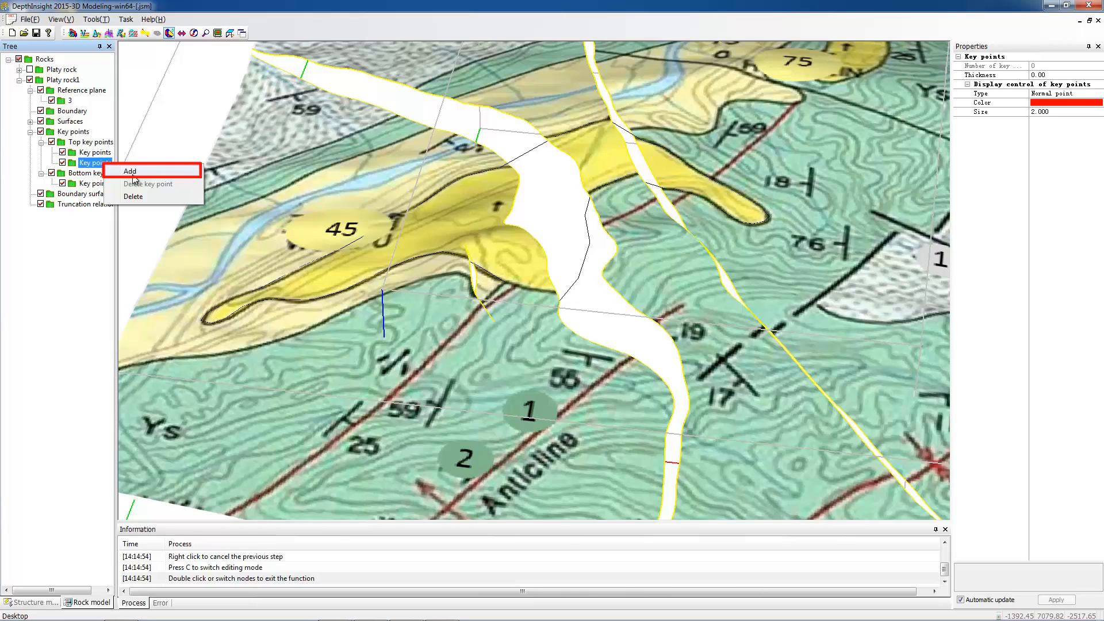
pyautogui.click(131, 172)
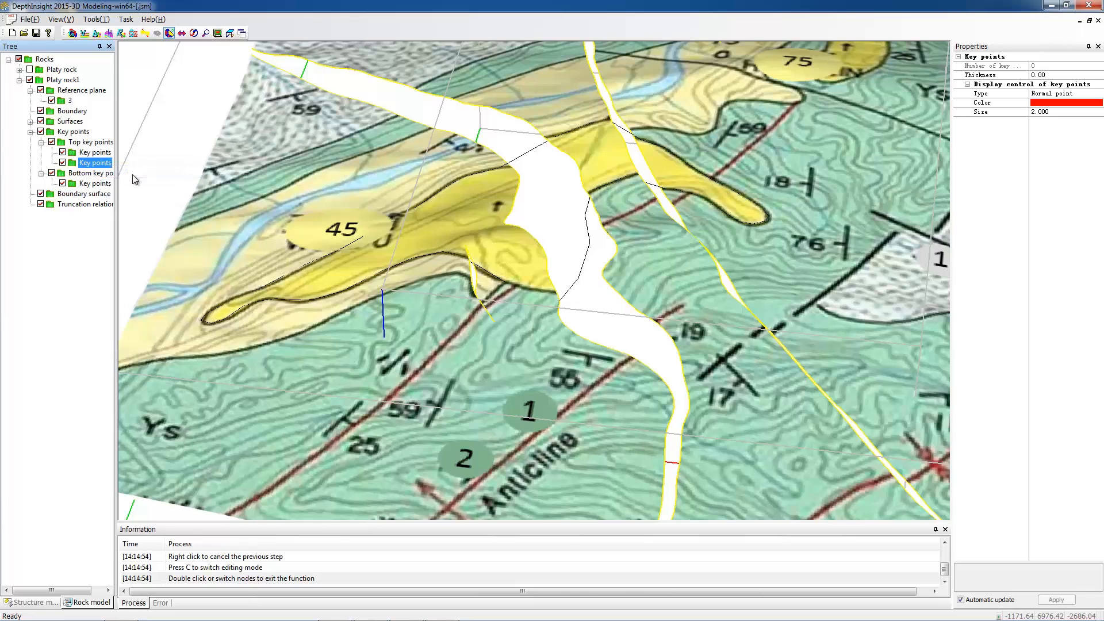
pyautogui.click(484, 234)
pyautogui.click(493, 230)
pyautogui.click(501, 228)
pyautogui.click(512, 228)
pyautogui.click(521, 235)
pyautogui.click(522, 241)
pyautogui.click(523, 247)
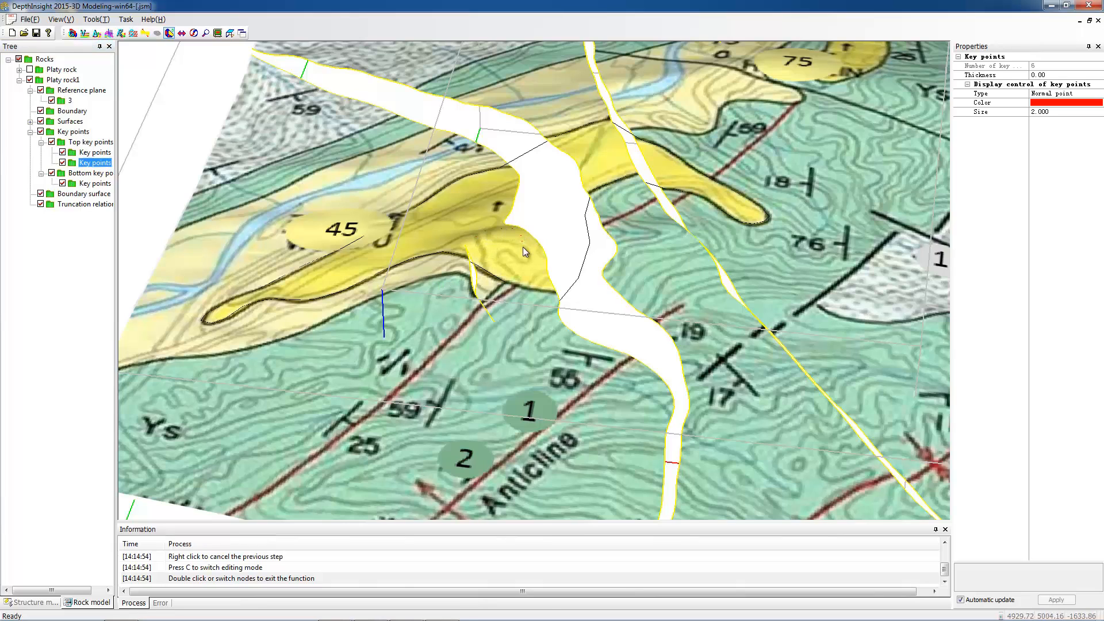
pyautogui.click(518, 259)
pyautogui.click(509, 259)
pyautogui.click(502, 248)
pyautogui.click(513, 242)
pyautogui.click(512, 250)
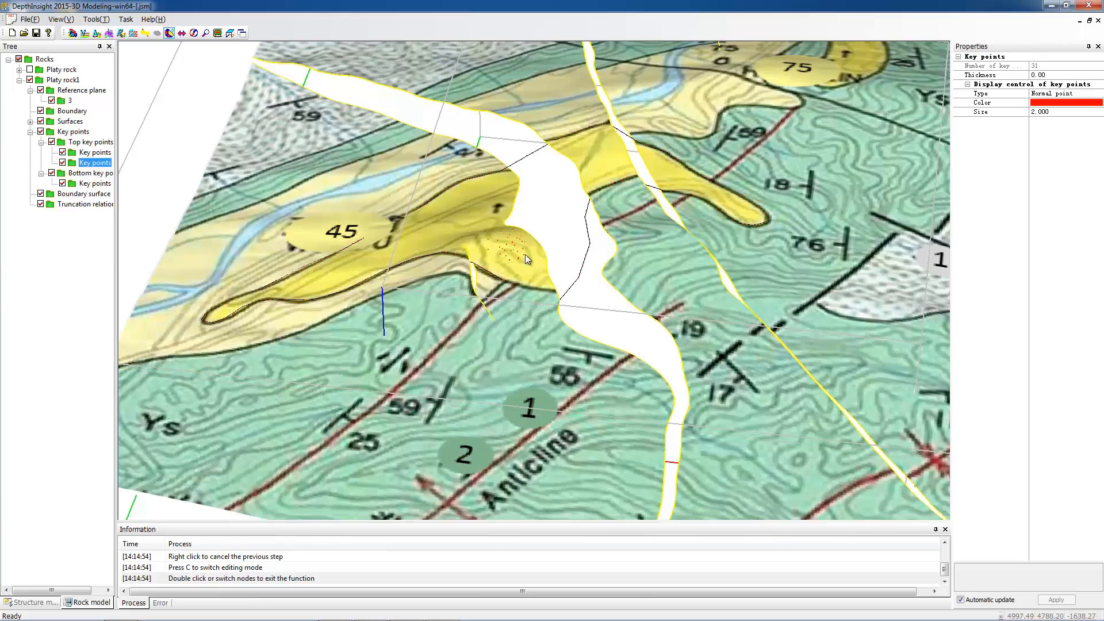
pyautogui.click(525, 255)
# Step: Set the thickness of the key points in the rounded yellow lobe to 800
pyautogui.click(1054, 74)
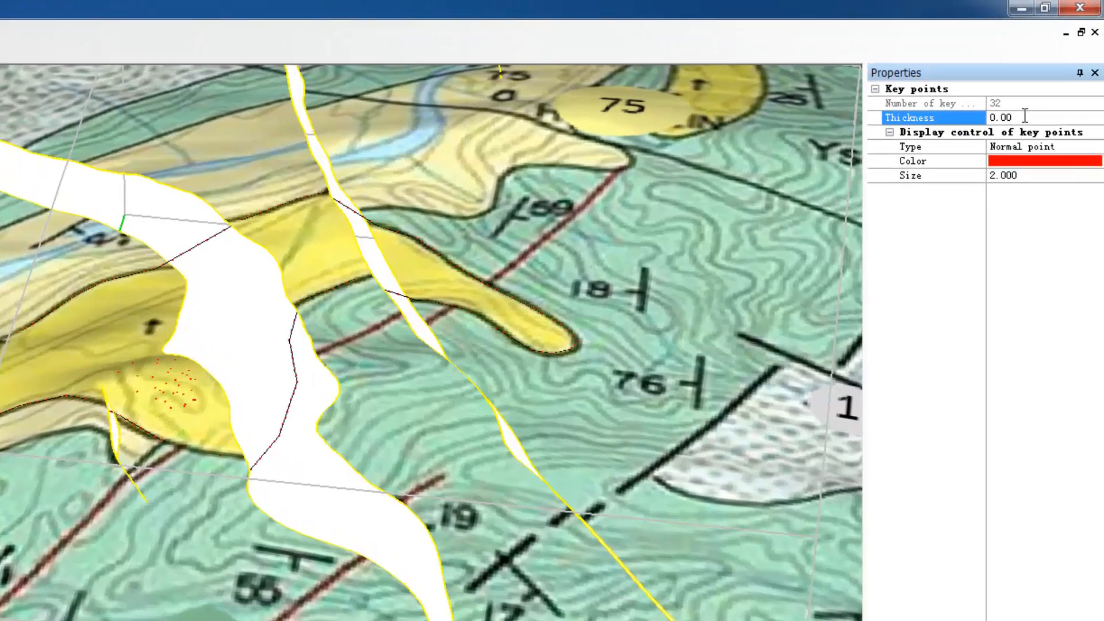
pyautogui.click(1006, 118)
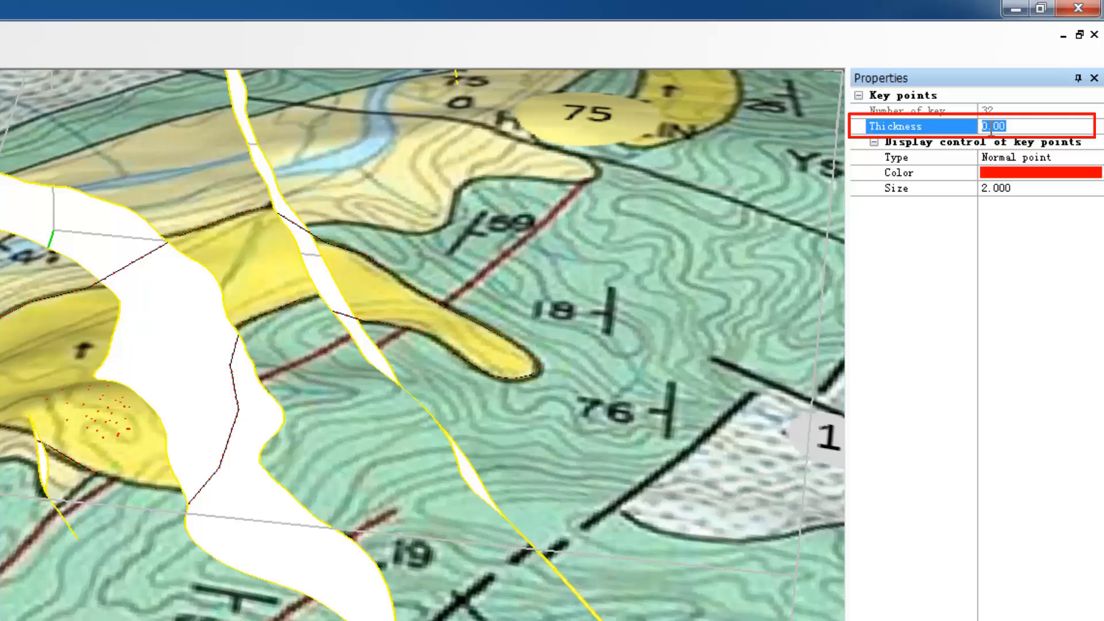
pyautogui.write('800')
pyautogui.press('Return')
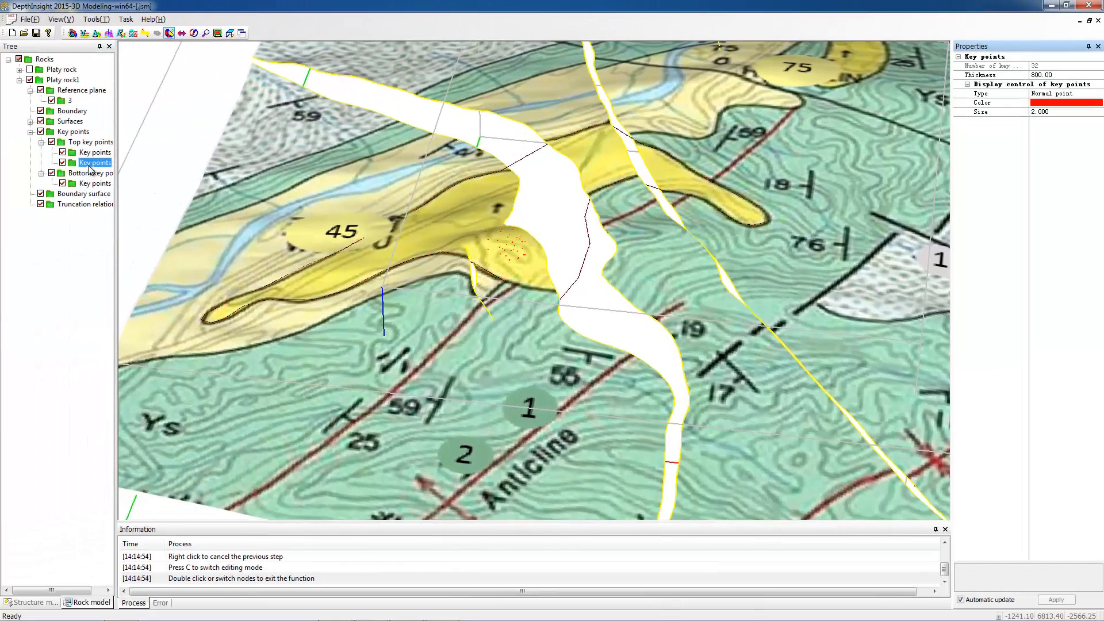
# Step: Create another top key point set and add 15 points on the yellow area between the lobe and the 45 label
pyautogui.rightClick(93, 144)
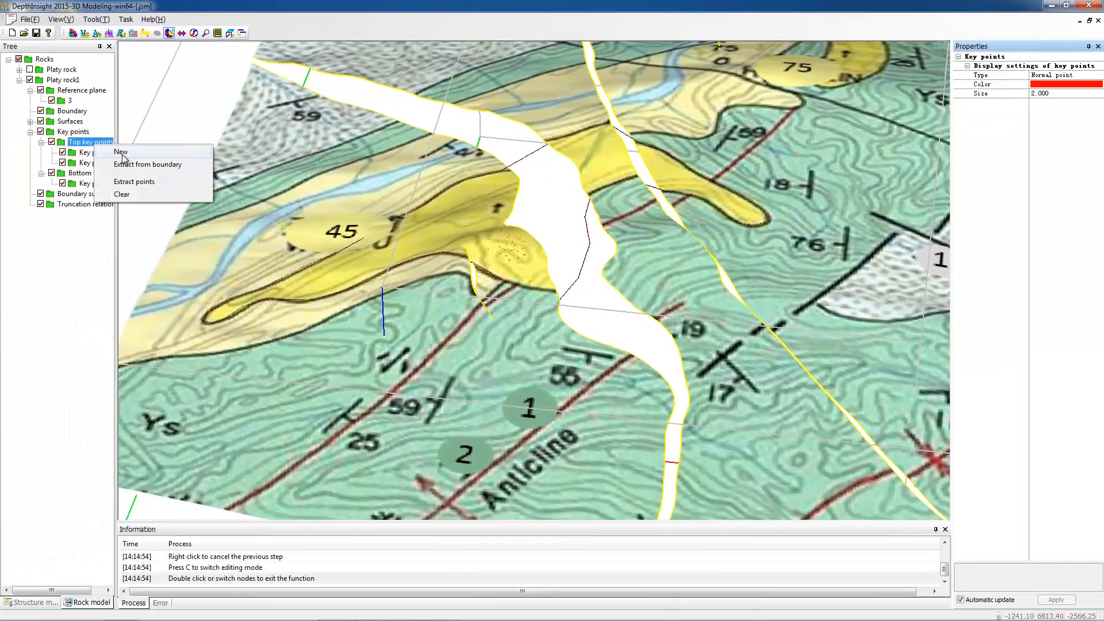
pyautogui.click(122, 153)
pyautogui.rightClick(109, 175)
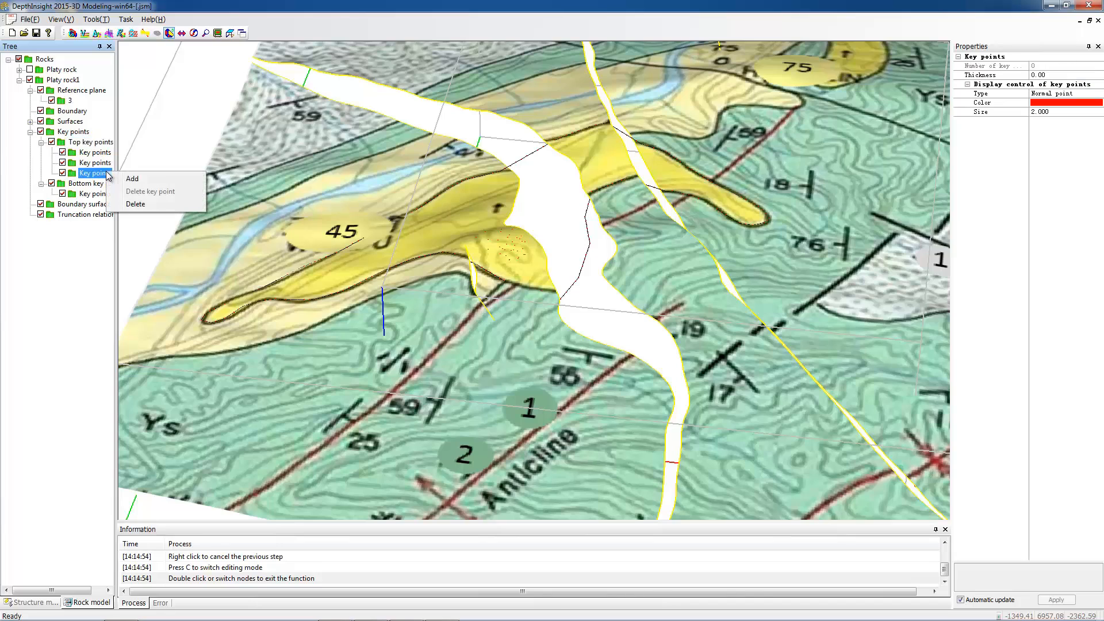
pyautogui.click(131, 180)
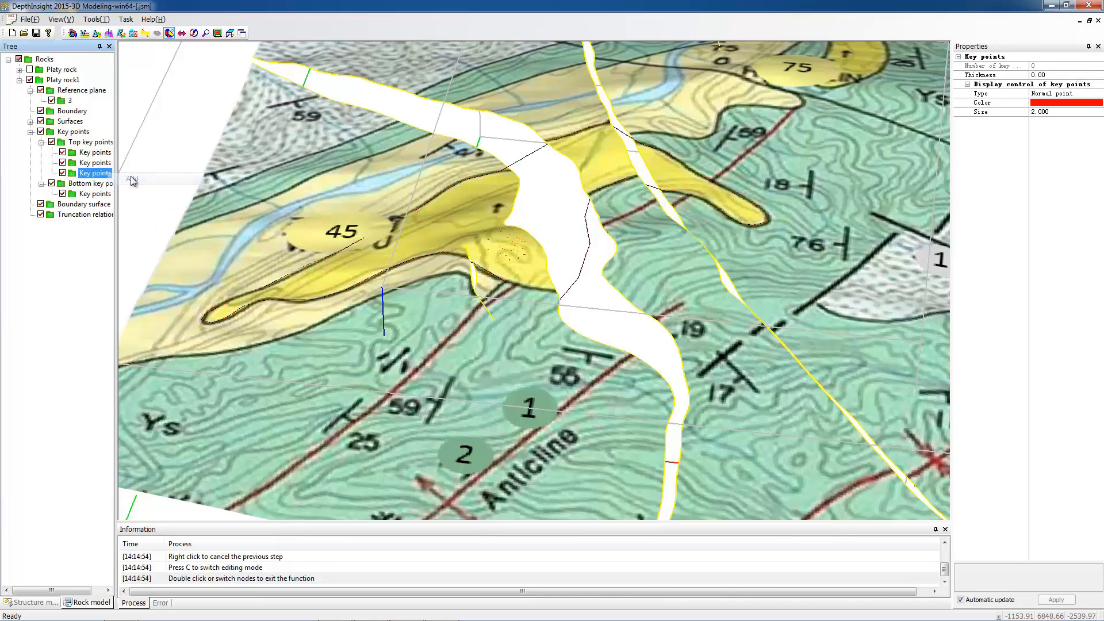
pyautogui.click(456, 233)
pyautogui.click(467, 230)
pyautogui.click(480, 225)
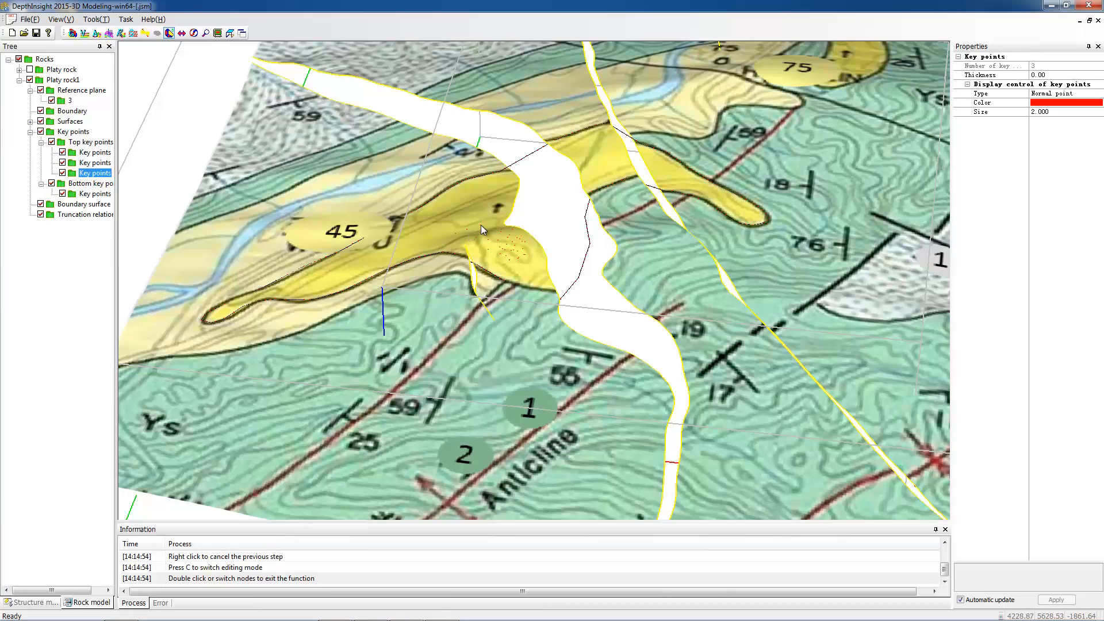
pyautogui.click(496, 223)
pyautogui.click(490, 212)
pyautogui.click(468, 222)
pyautogui.click(450, 225)
pyautogui.click(446, 220)
pyautogui.click(461, 215)
pyautogui.click(473, 202)
pyautogui.click(479, 205)
pyautogui.click(457, 213)
pyautogui.click(443, 211)
pyautogui.click(461, 221)
pyautogui.click(475, 213)
# Step: Set the thickness of the key points between the lobe and the 45 label to 300
pyautogui.click(1038, 75)
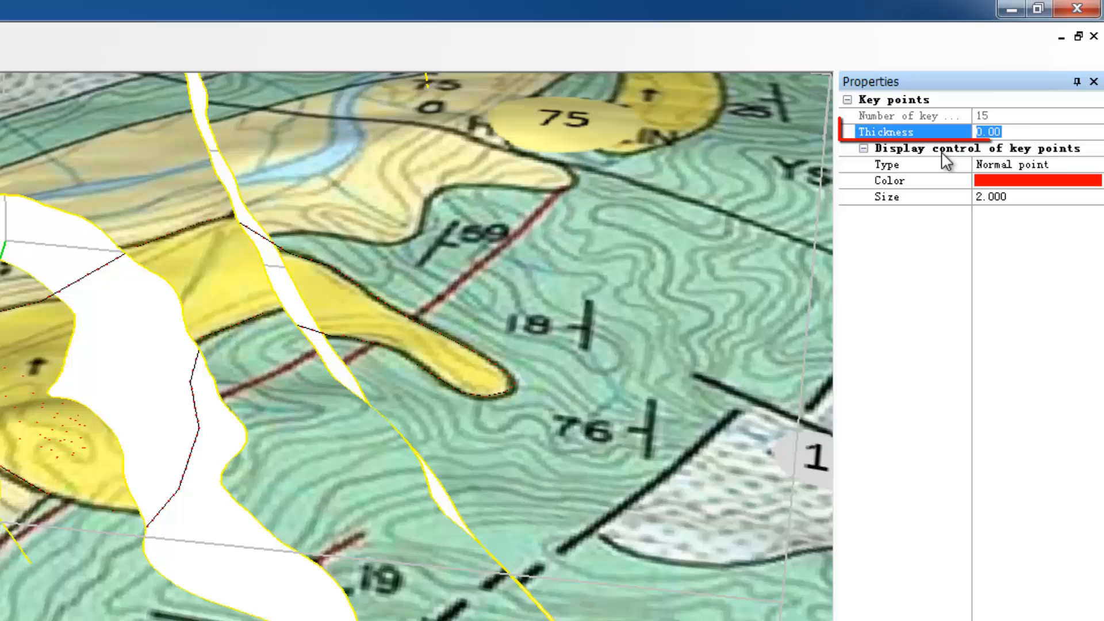
pyautogui.write('300')
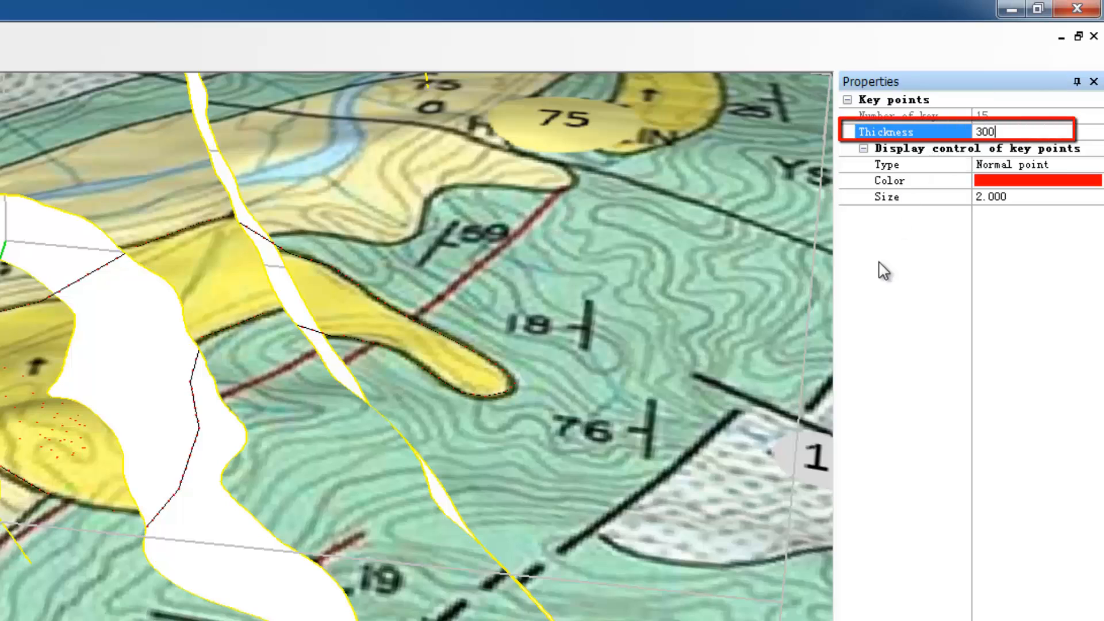
pyautogui.press('Return')
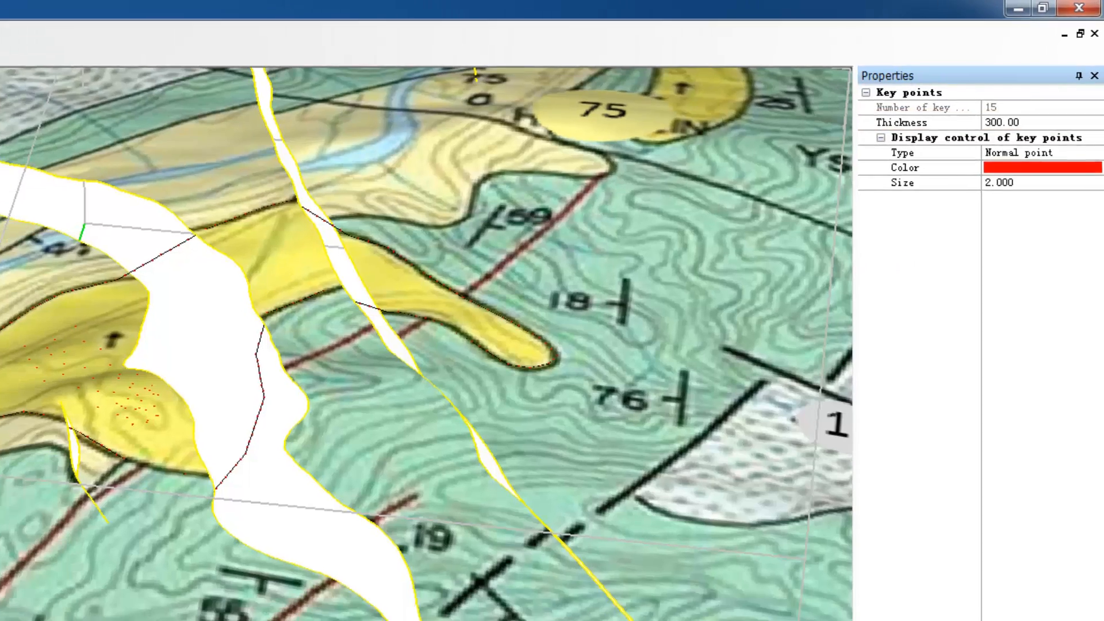
# Step: Create a further top key point set and add nine points in a ring around the cluster in the yellow lobe
pyautogui.rightClick(103, 143)
pyautogui.click(127, 152)
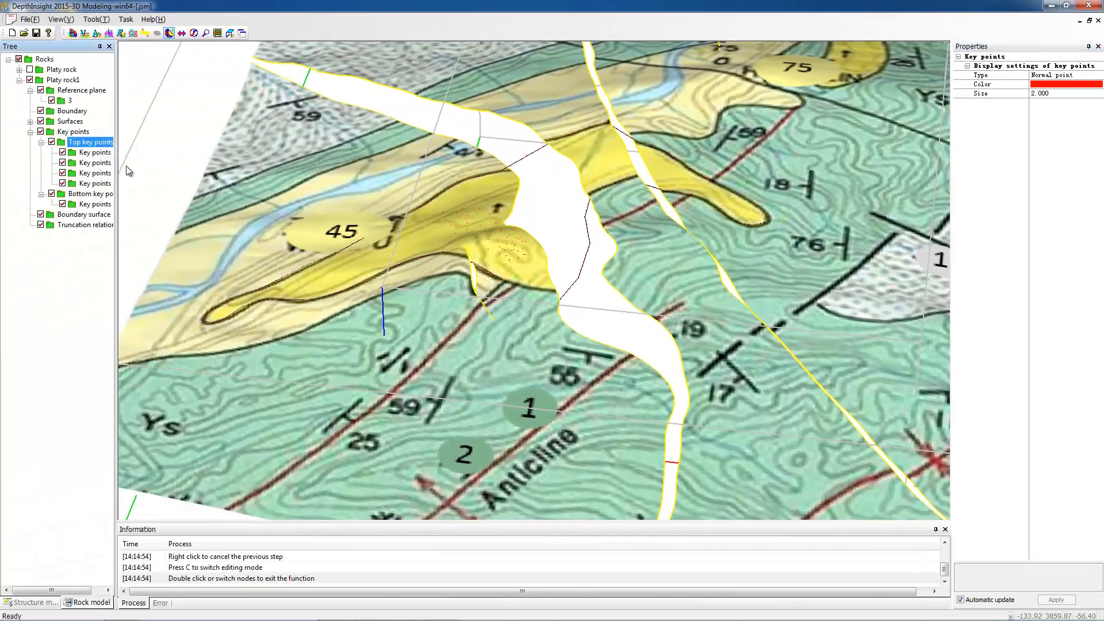
pyautogui.rightClick(95, 183)
pyautogui.click(131, 188)
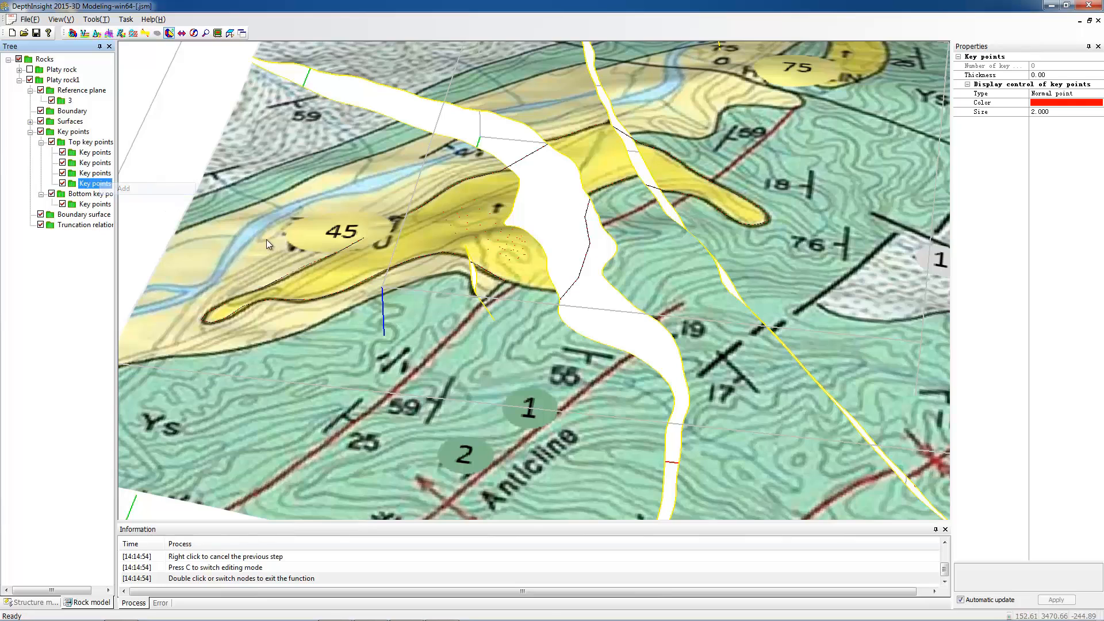
pyautogui.click(480, 249)
pyautogui.click(484, 239)
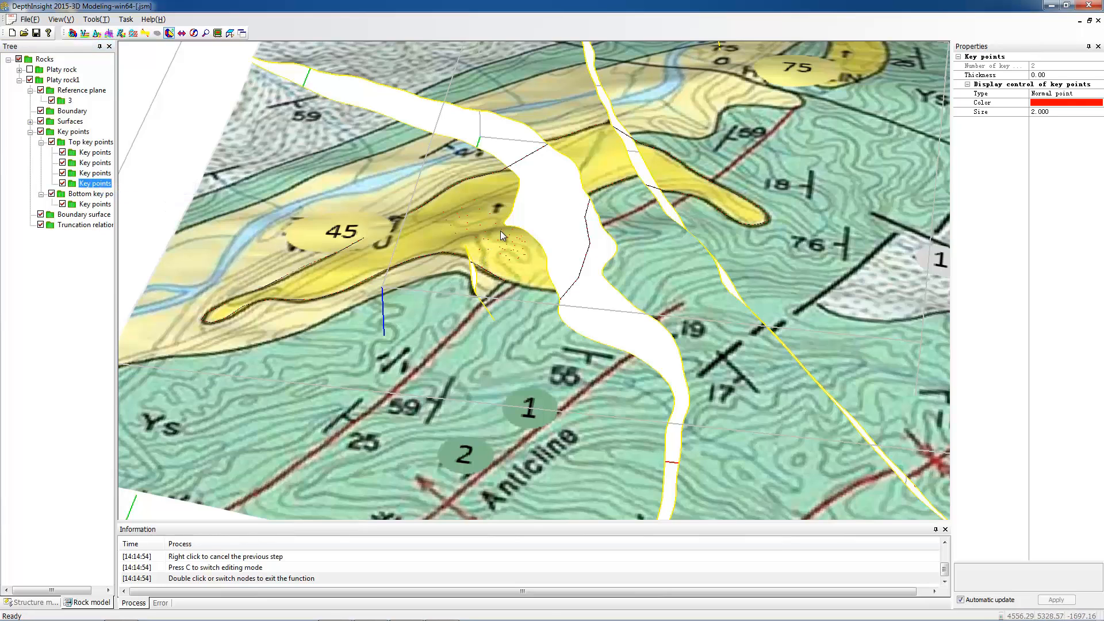
pyautogui.click(500, 231)
pyautogui.click(521, 231)
pyautogui.click(536, 256)
pyautogui.click(524, 266)
pyautogui.click(510, 269)
pyautogui.click(498, 261)
pyautogui.click(493, 257)
# Step: Set the thickness of the ring of key points around the lobe cluster to 600
pyautogui.click(1052, 75)
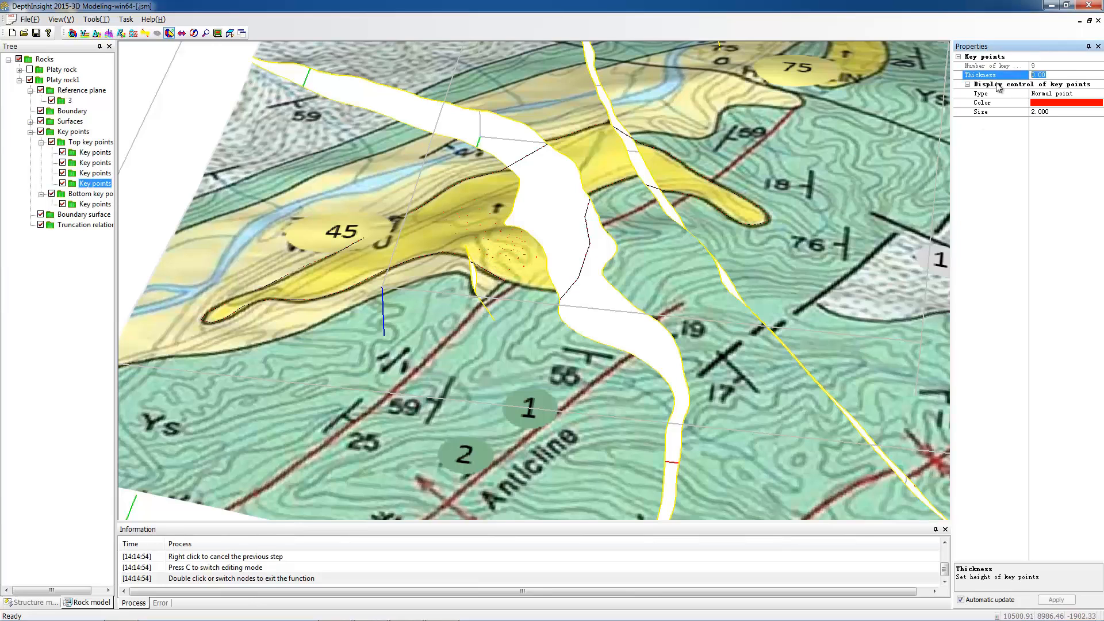
pyautogui.write('600')
pyautogui.click(1004, 233)
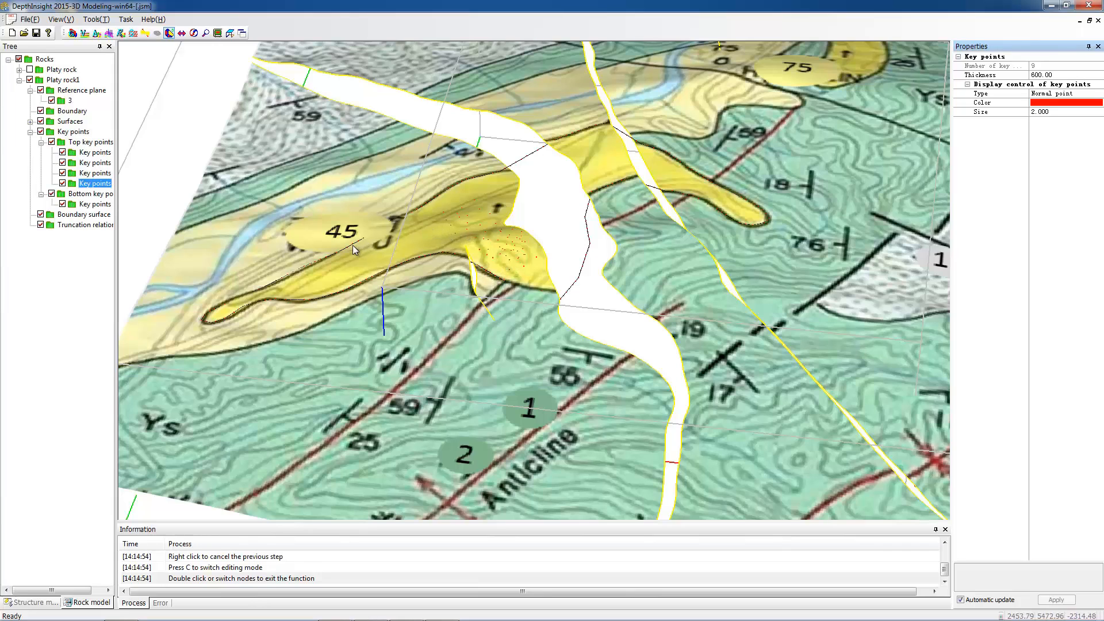
# Step: Extract the surface points from the top key points and view the point cloud from a low oblique angle
pyautogui.rightClick(99, 144)
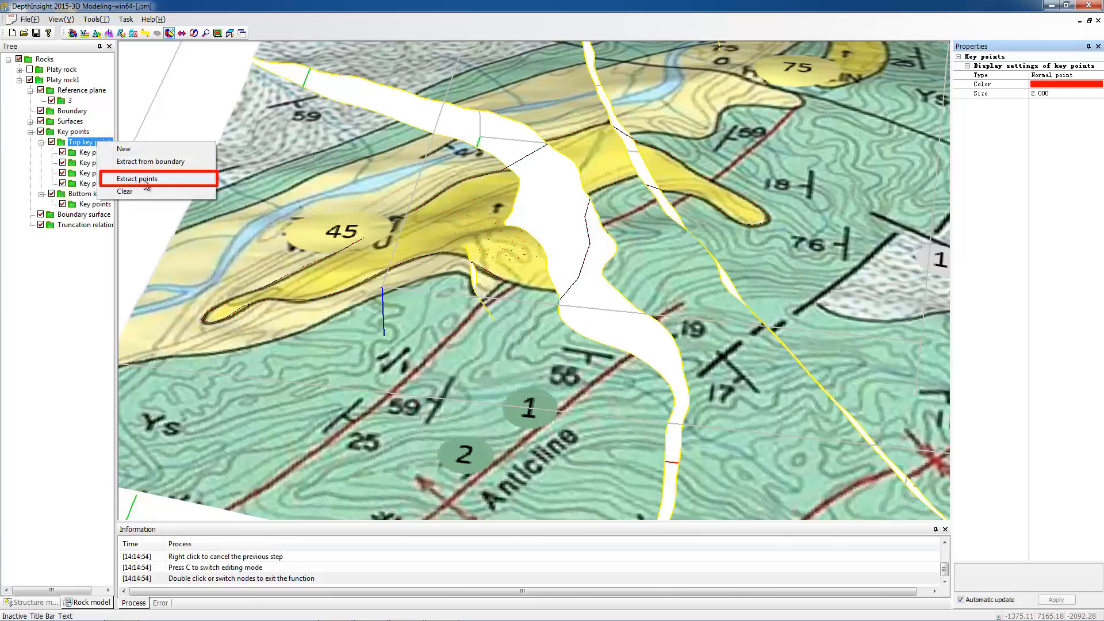
pyautogui.click(154, 180)
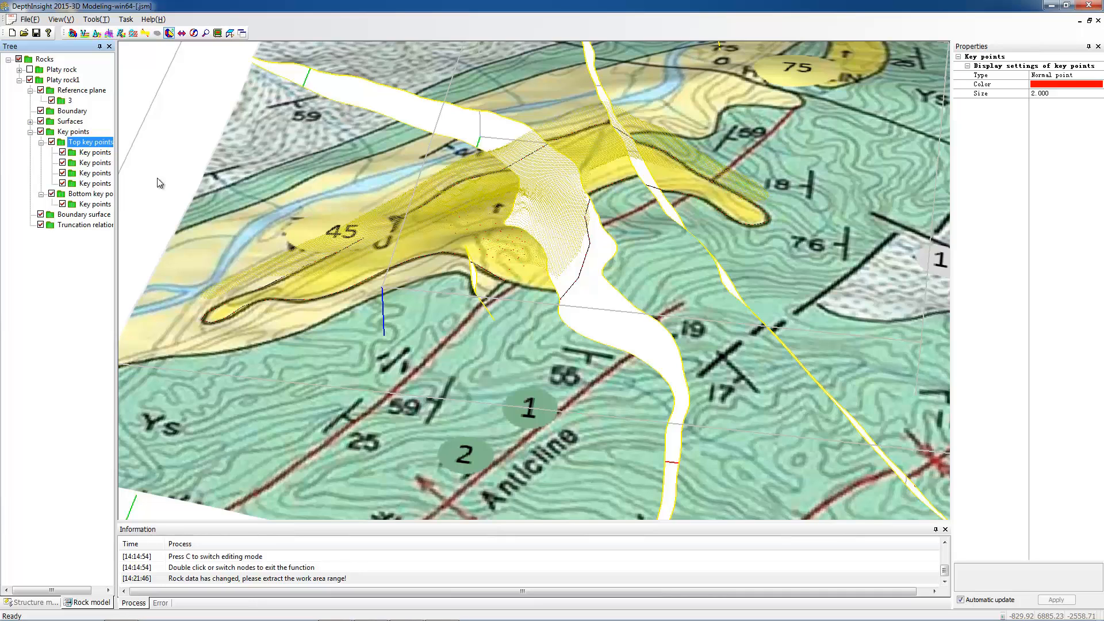
pyautogui.click(168, 35)
pyautogui.moveTo(341, 224); pyautogui.dragTo(341, 181)
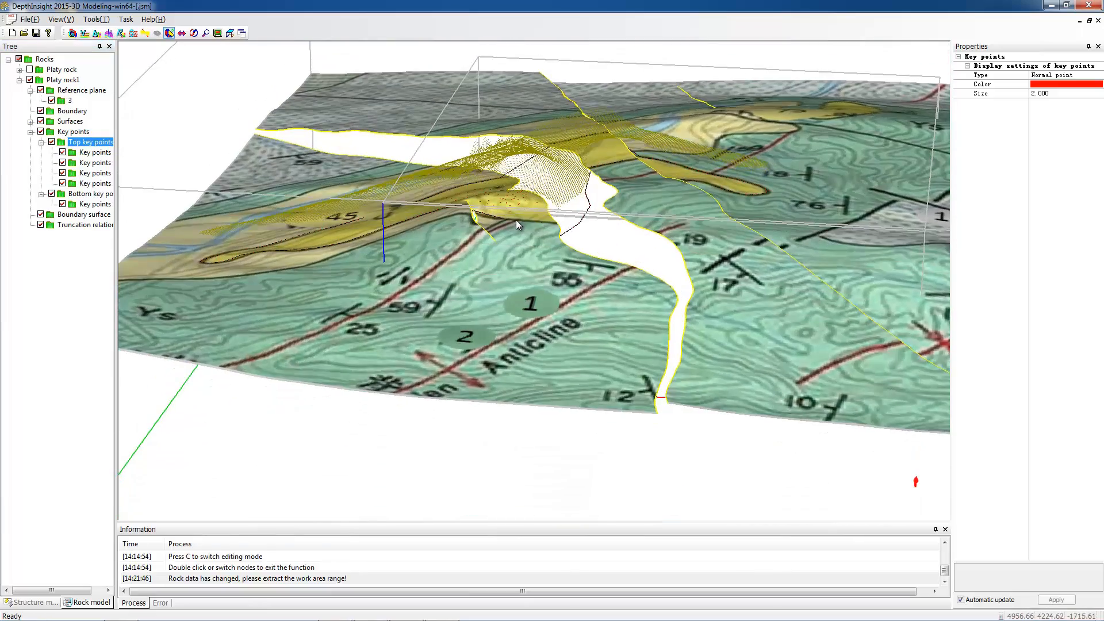
pyautogui.scroll(3, 516, 220)
pyautogui.moveTo(436, 178)
pyautogui.mouseDown()
pyautogui.moveTo(438, 224)
pyautogui.moveTo(483, 259)
pyautogui.moveTo(432, 245)
pyautogui.moveTo(431, 180)
pyautogui.mouseUp()
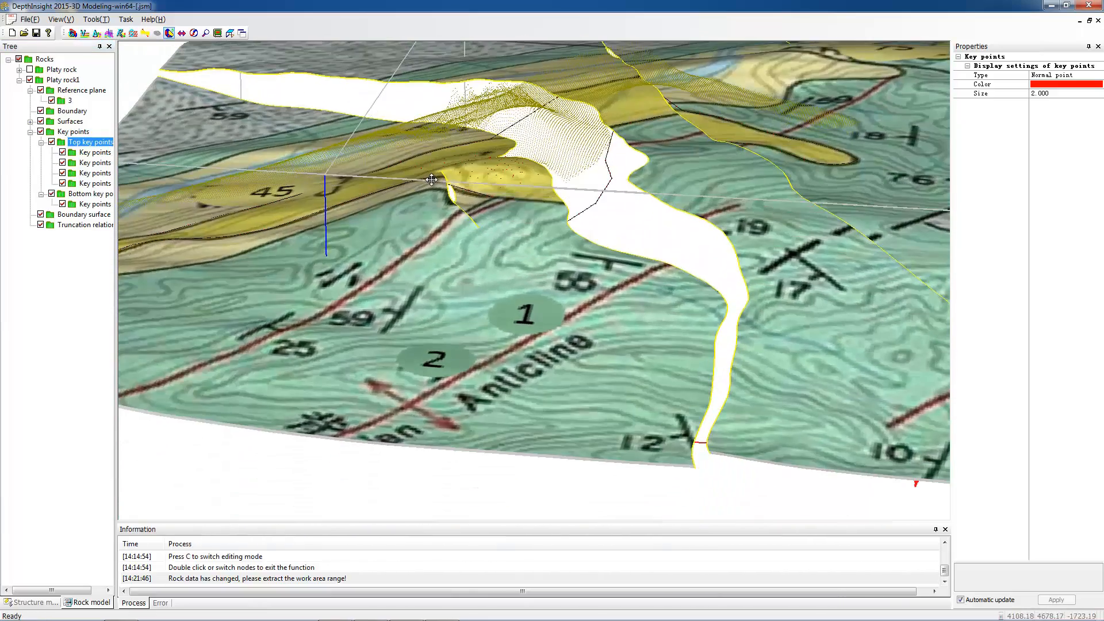
# Step: Locate and select the extracted points of the top surface among Platy rock1's surfaces
pyautogui.click(30, 122)
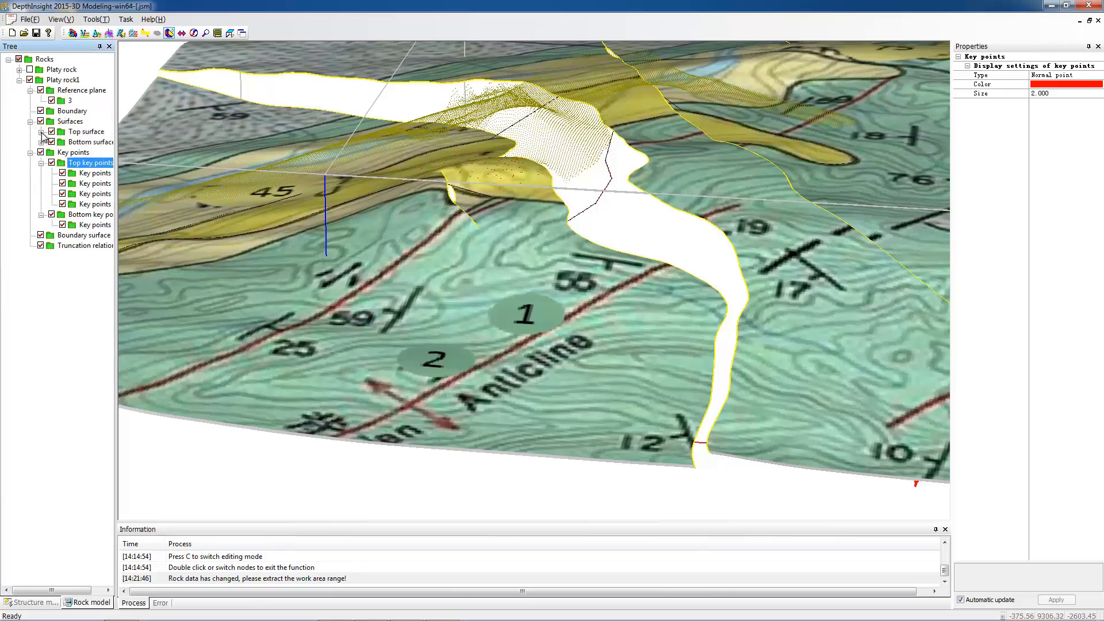
pyautogui.click(40, 132)
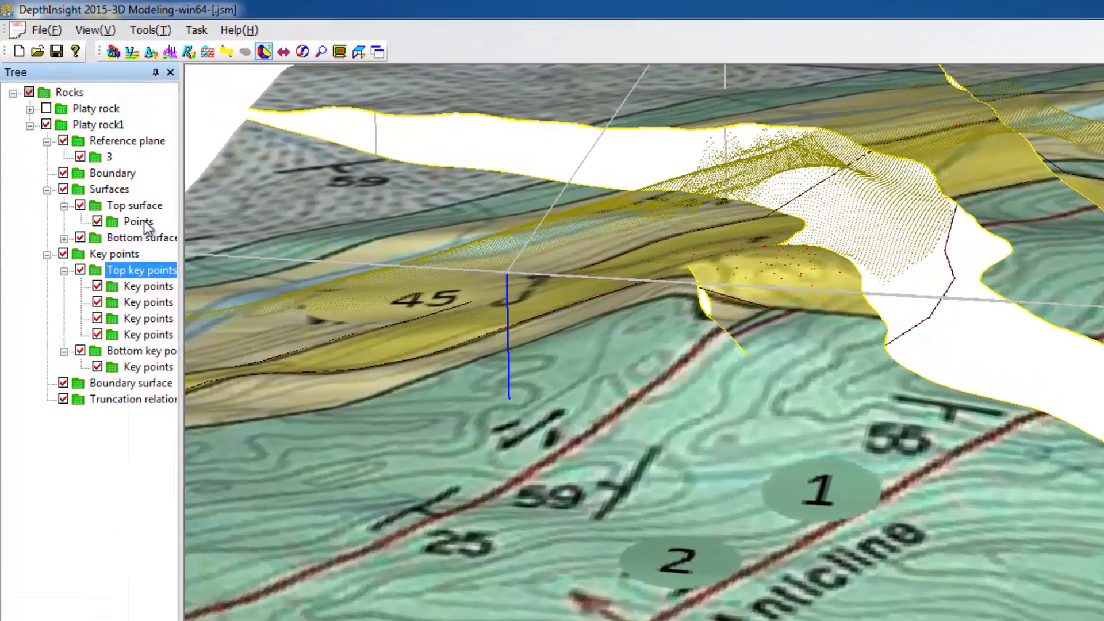
pyautogui.click(92, 143)
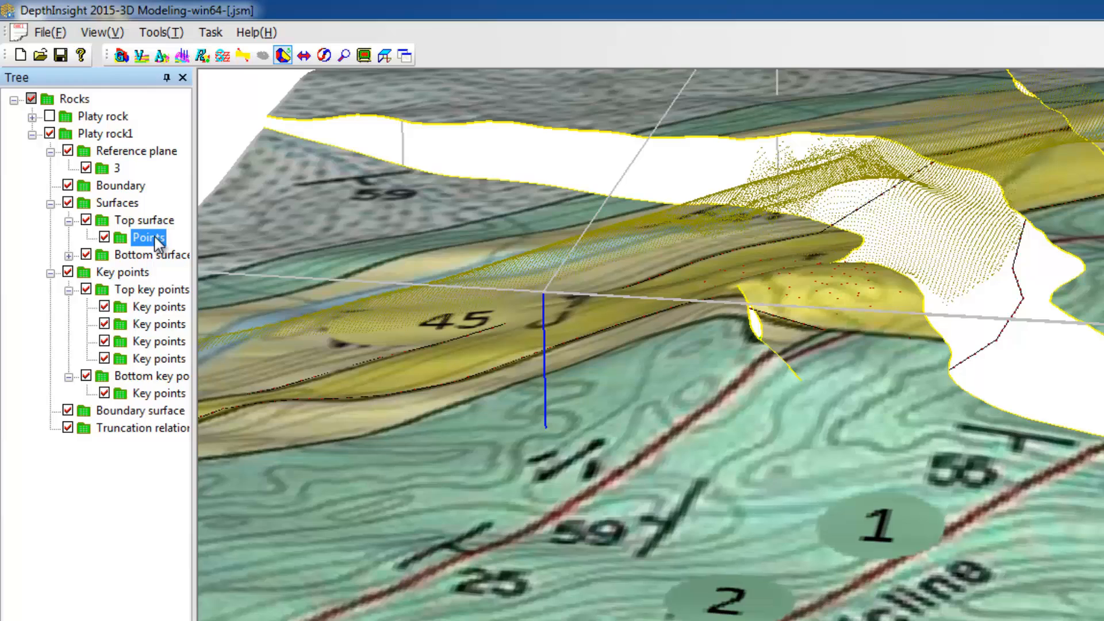
# Step: Extract the surface points from the bottom key points and show the contents of the bottom surface
pyautogui.click(169, 378)
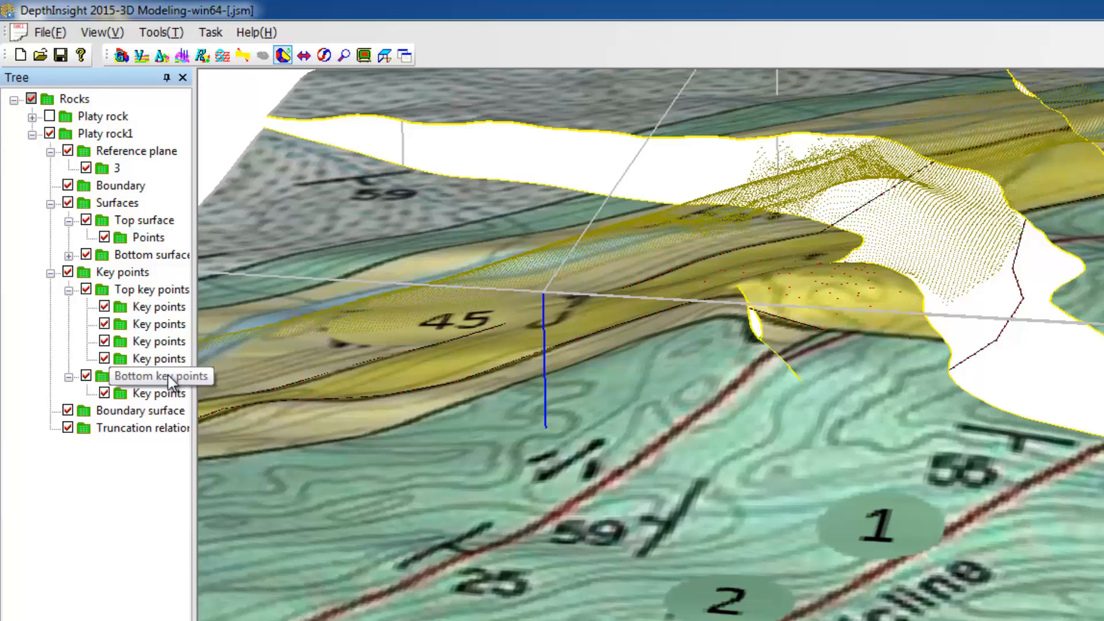
pyautogui.rightClick(169, 378)
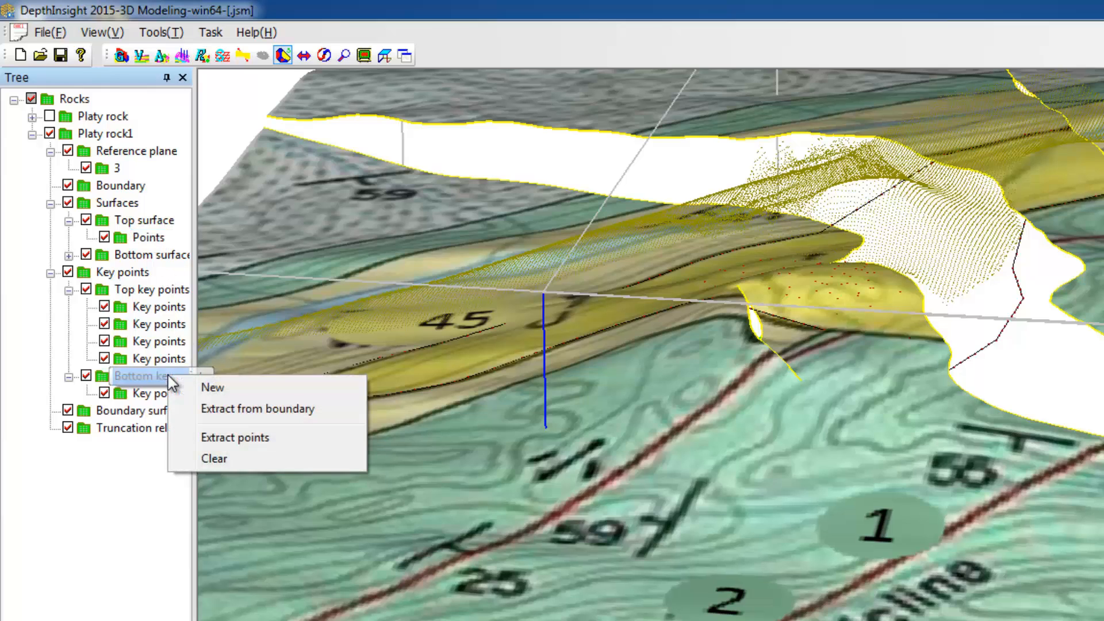
pyautogui.click(241, 438)
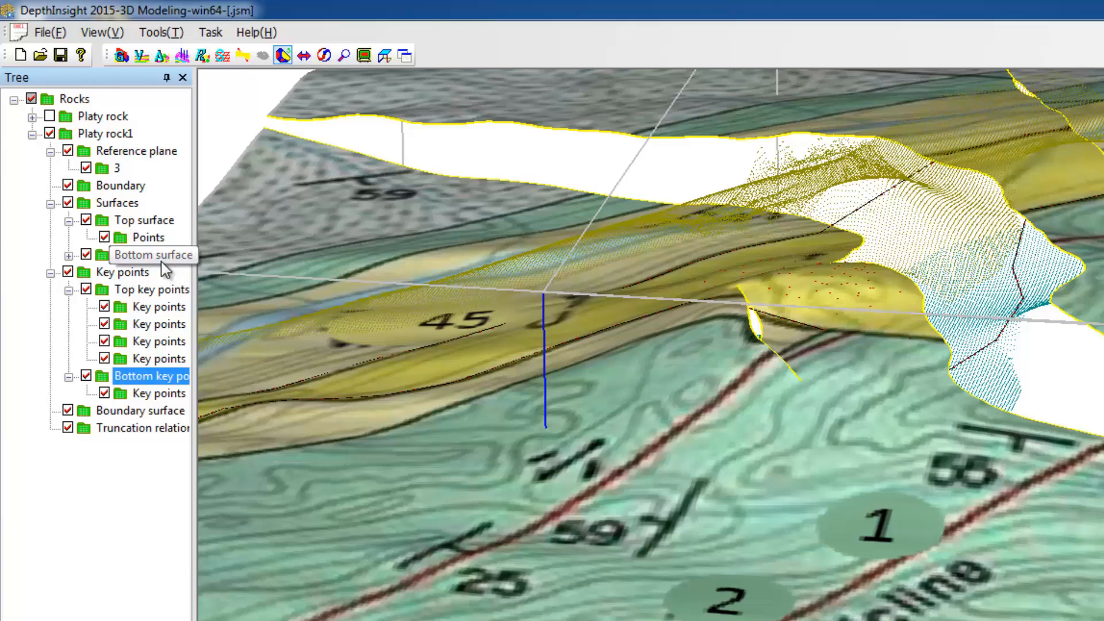
pyautogui.click(68, 256)
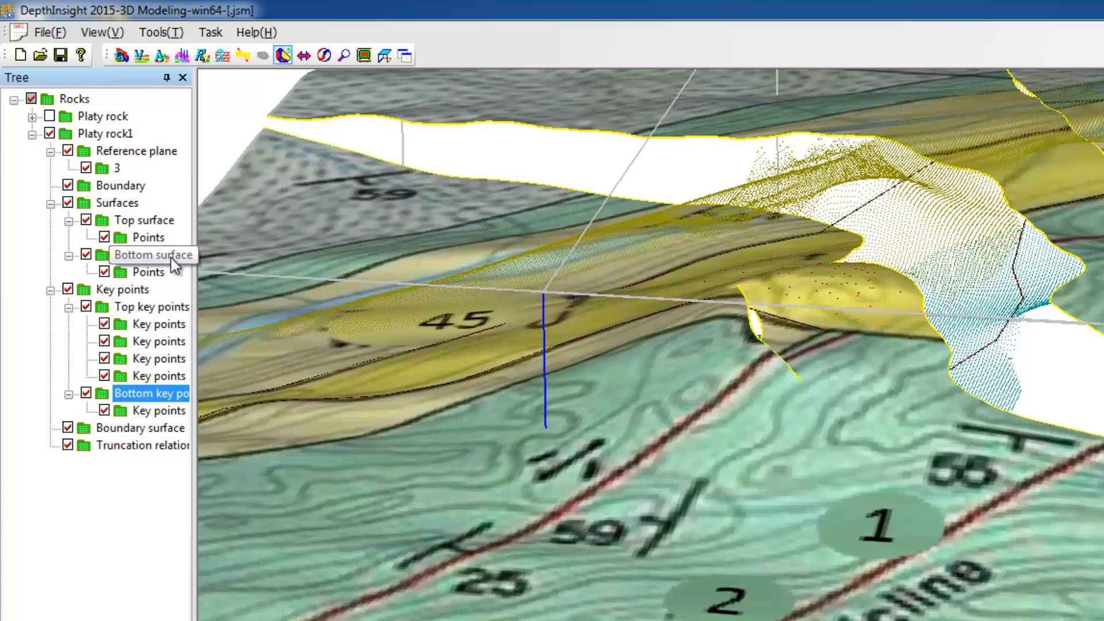
# Step: Hide reference plane 3, the boundary and the key points, leaving the top and bottom surface points of Platy rock1 in view
pyautogui.click(144, 277)
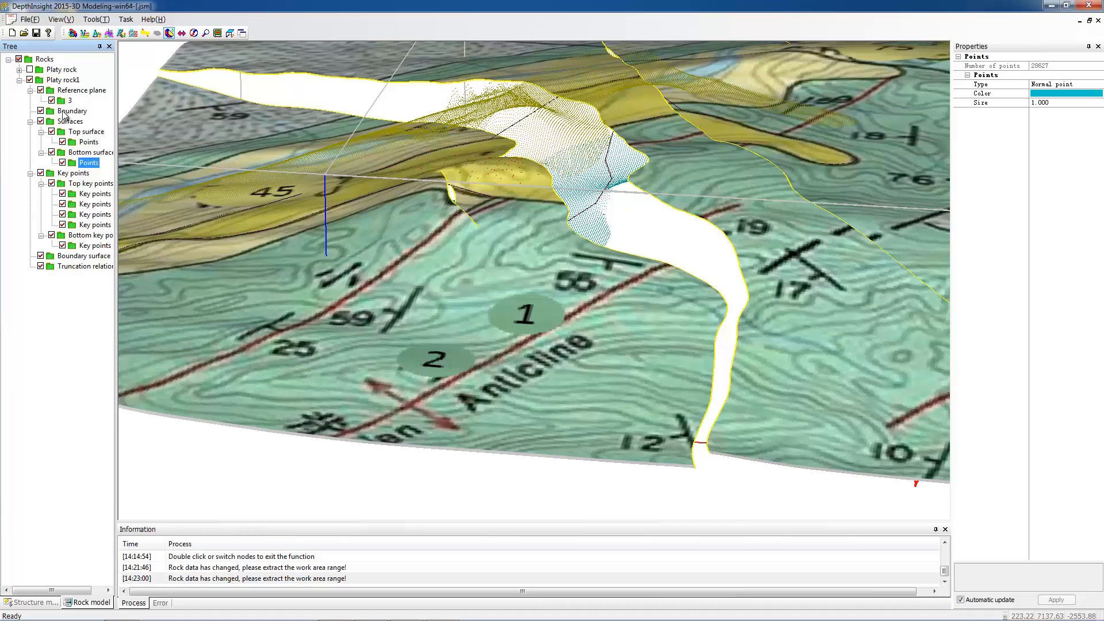
pyautogui.click(52, 101)
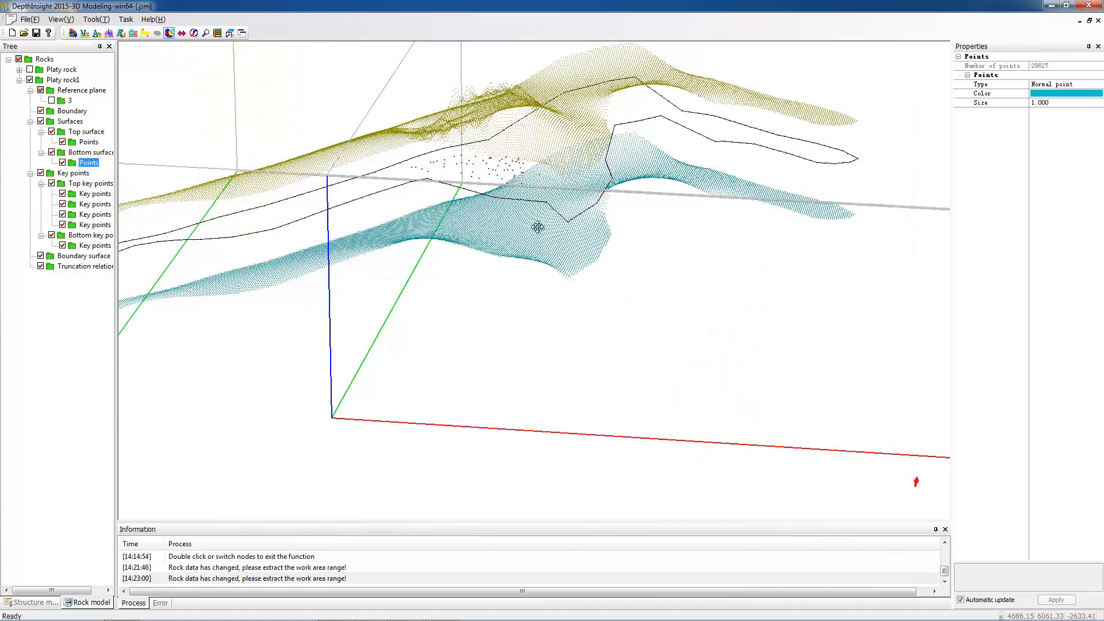
pyautogui.moveTo(537, 226); pyautogui.dragTo(553, 211)
pyautogui.moveTo(523, 174); pyautogui.dragTo(531, 260, button='middle')
pyautogui.moveTo(569, 235); pyautogui.dragTo(489, 242)
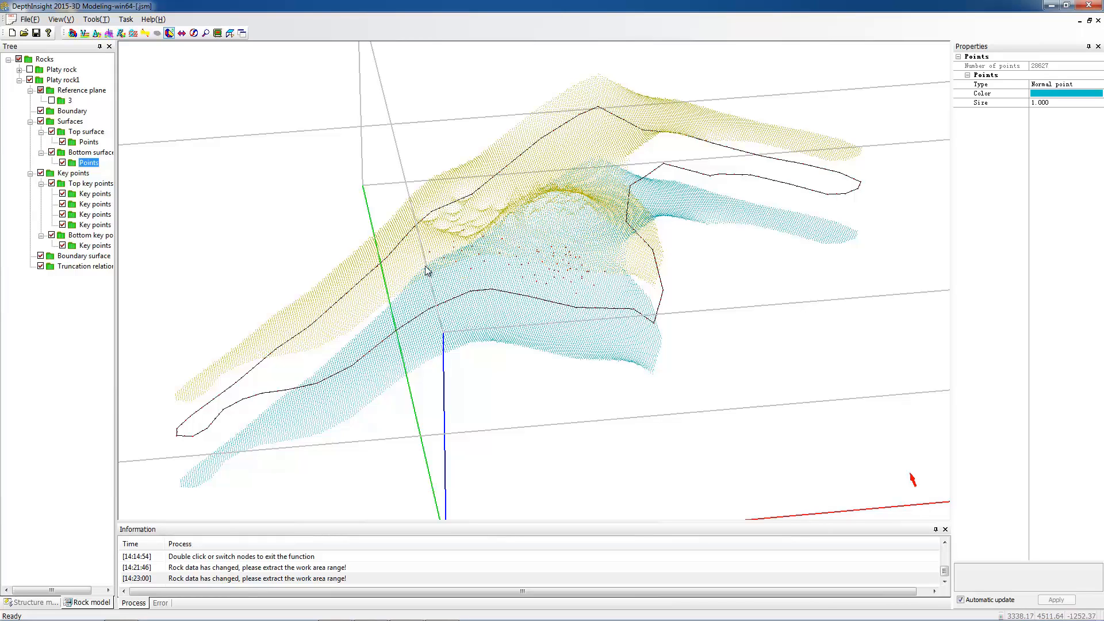
pyautogui.click(40, 111)
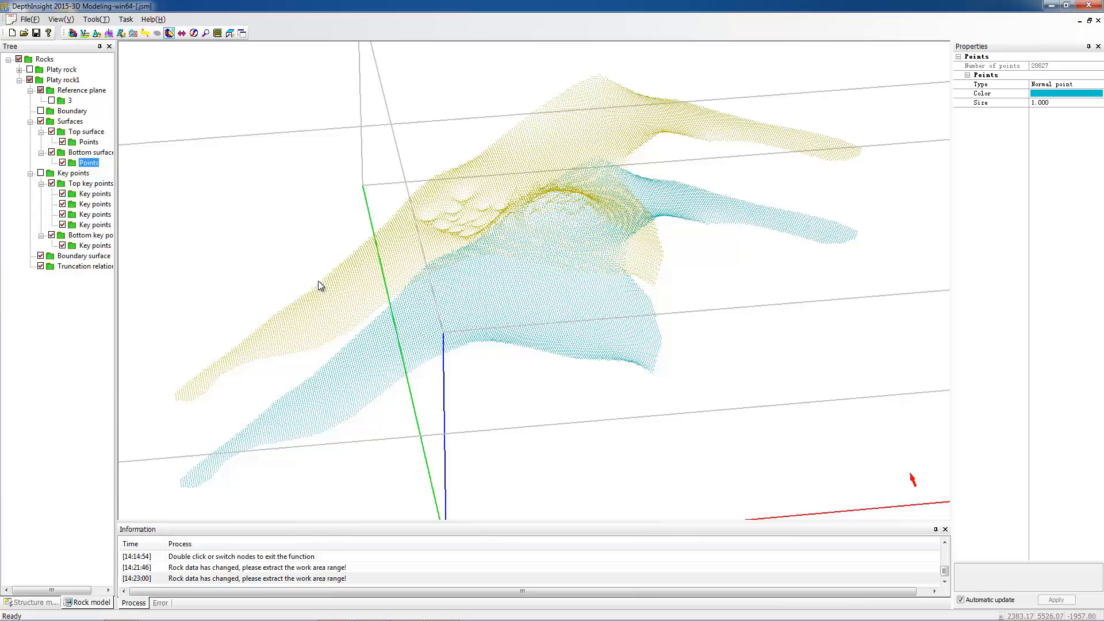
pyautogui.moveTo(369, 293); pyautogui.dragTo(347, 306)
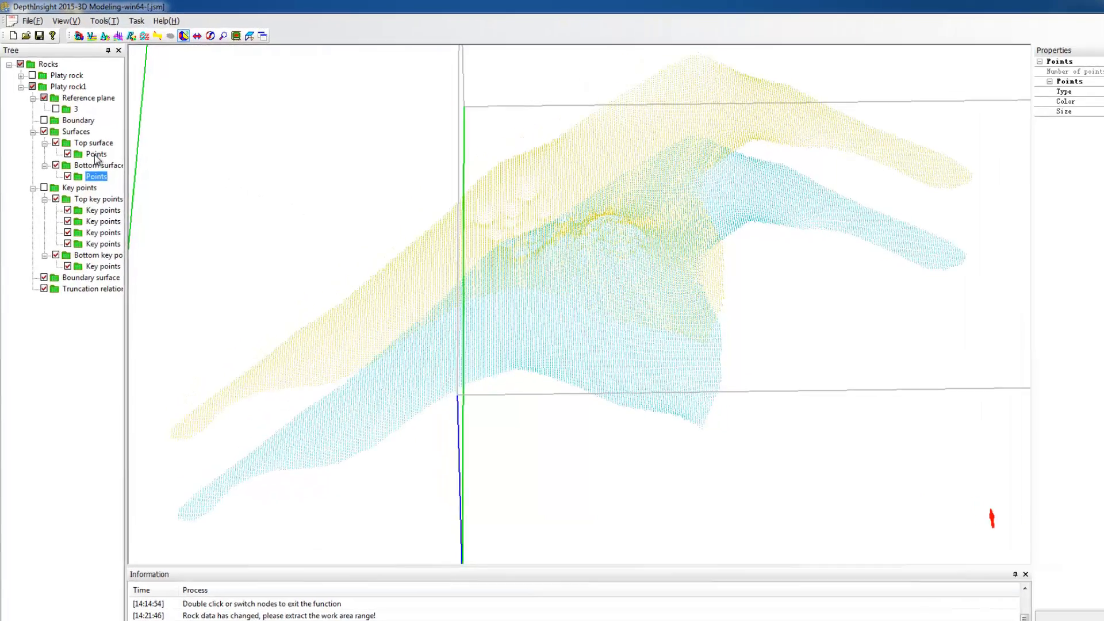
# Step: Edit the top surface points by enclosing the narrow western tip in a polygon and moving those points slightly downward
pyautogui.rightClick(96, 155)
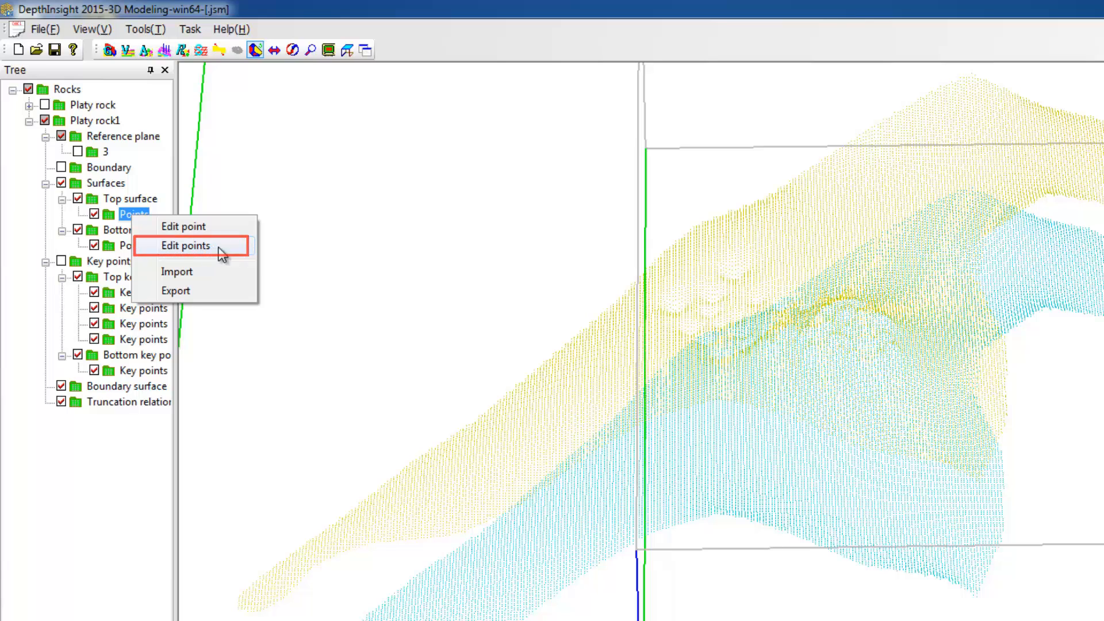
pyautogui.click(223, 249)
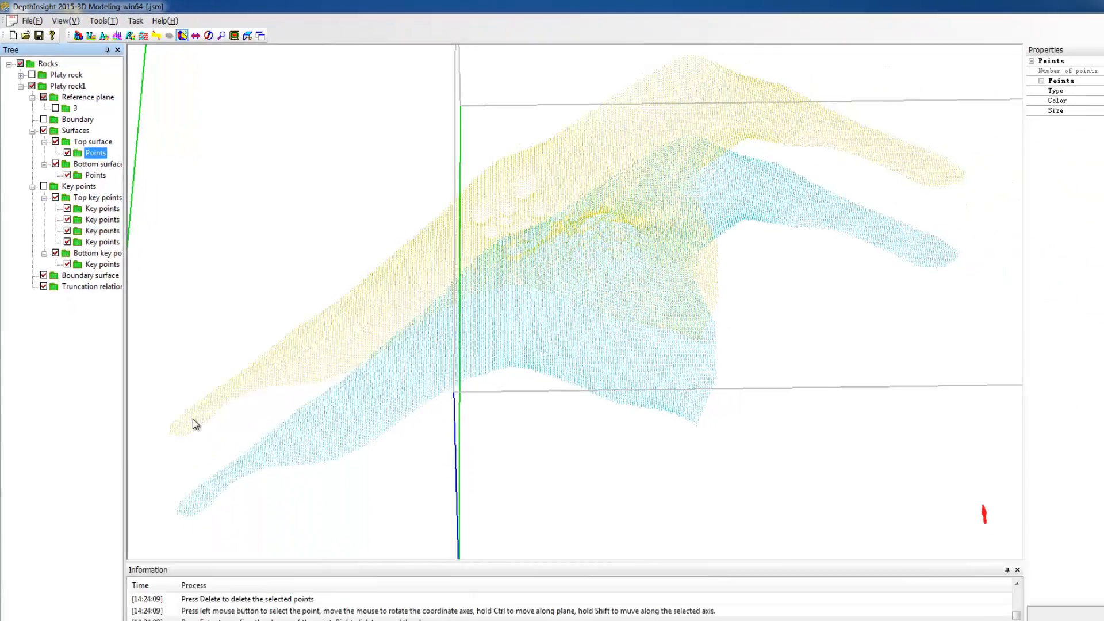
pyautogui.click(187, 402)
pyautogui.click(166, 409)
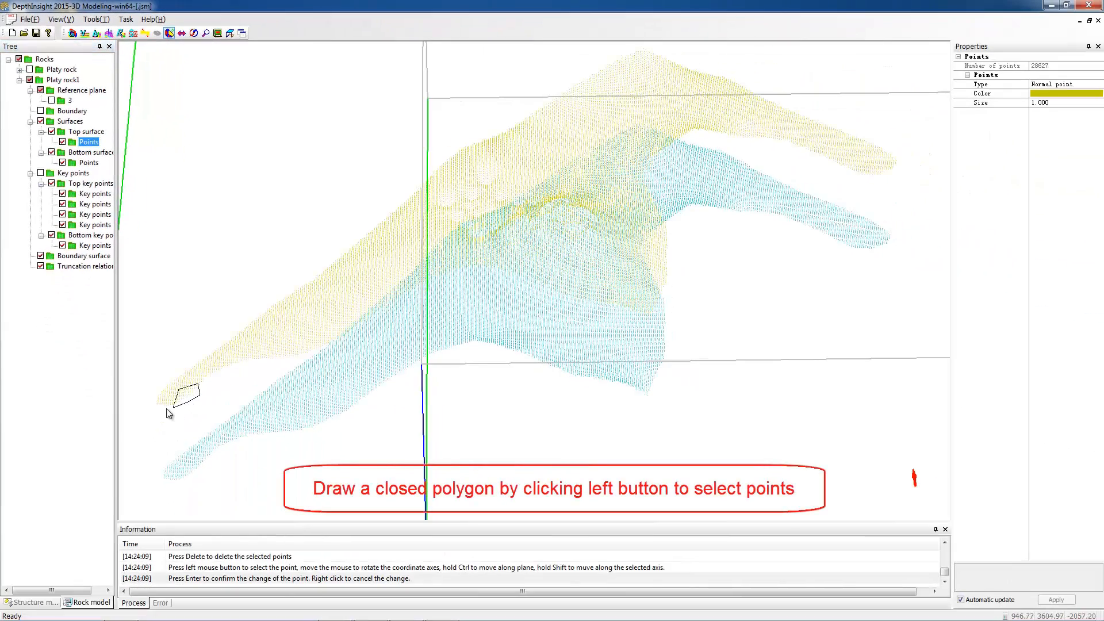
pyautogui.click(150, 409)
pyautogui.click(150, 398)
pyautogui.click(155, 384)
pyautogui.click(174, 376)
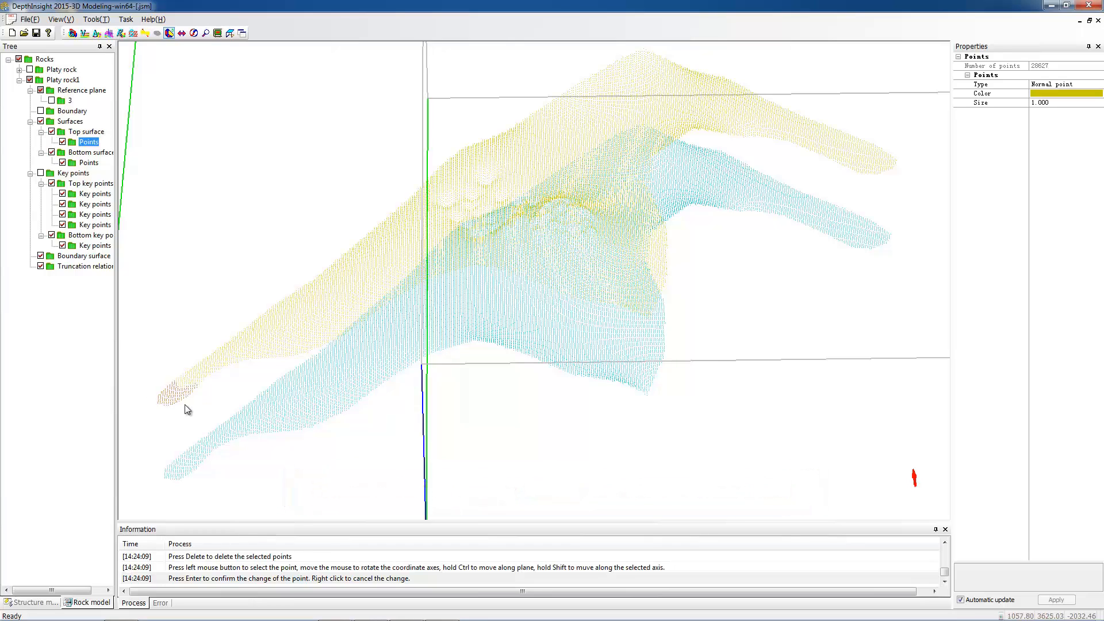
pyautogui.click(175, 393)
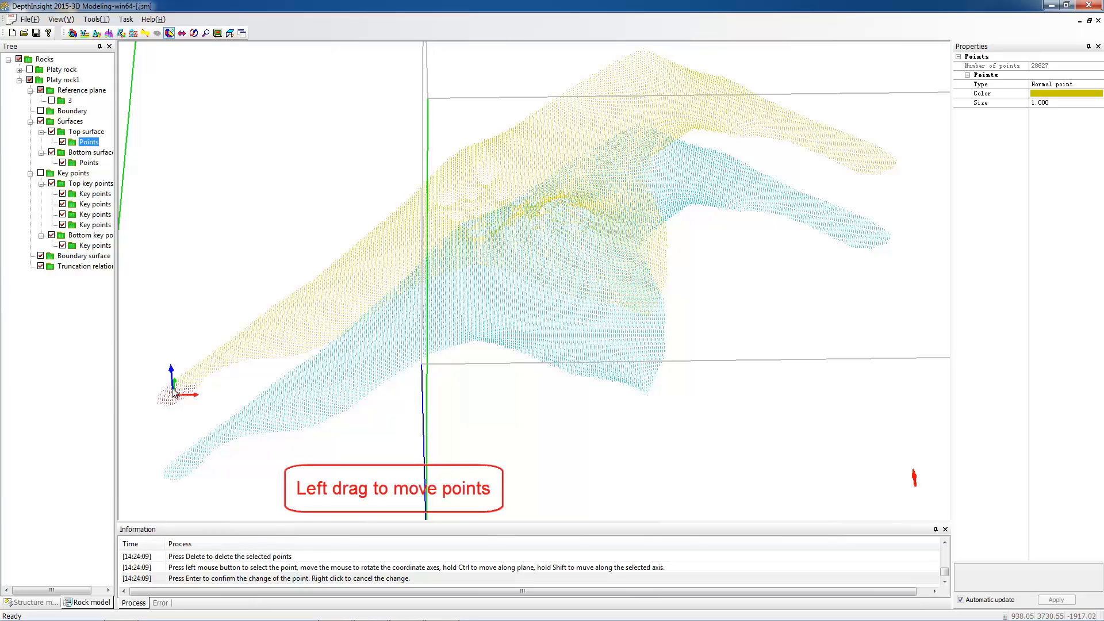
pyautogui.moveTo(174, 396); pyautogui.dragTo(179, 420)
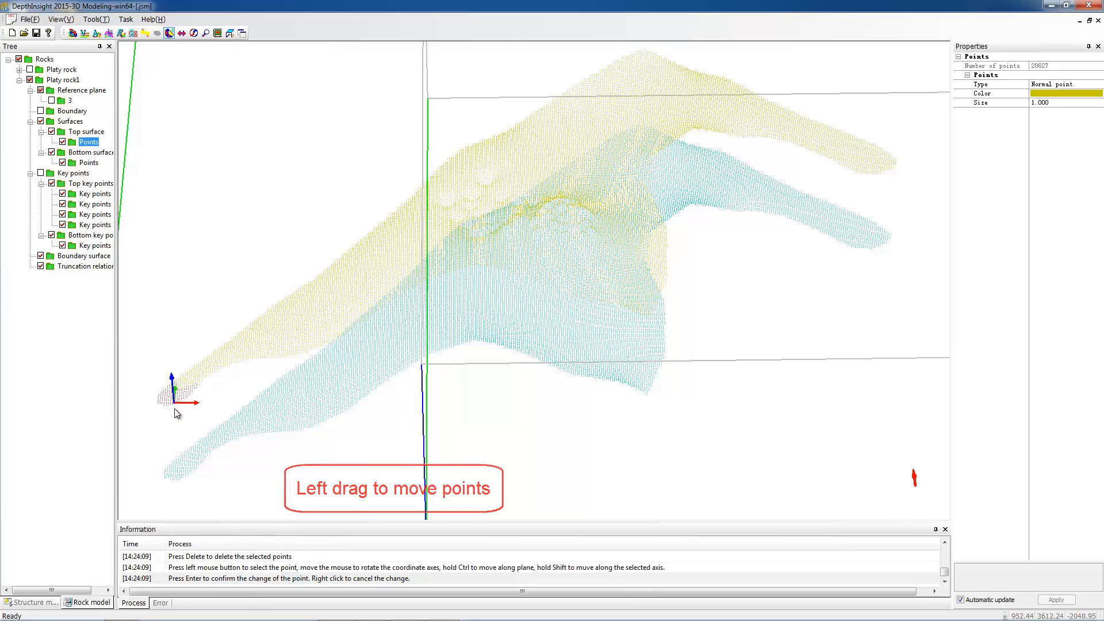
pyautogui.press('Return')
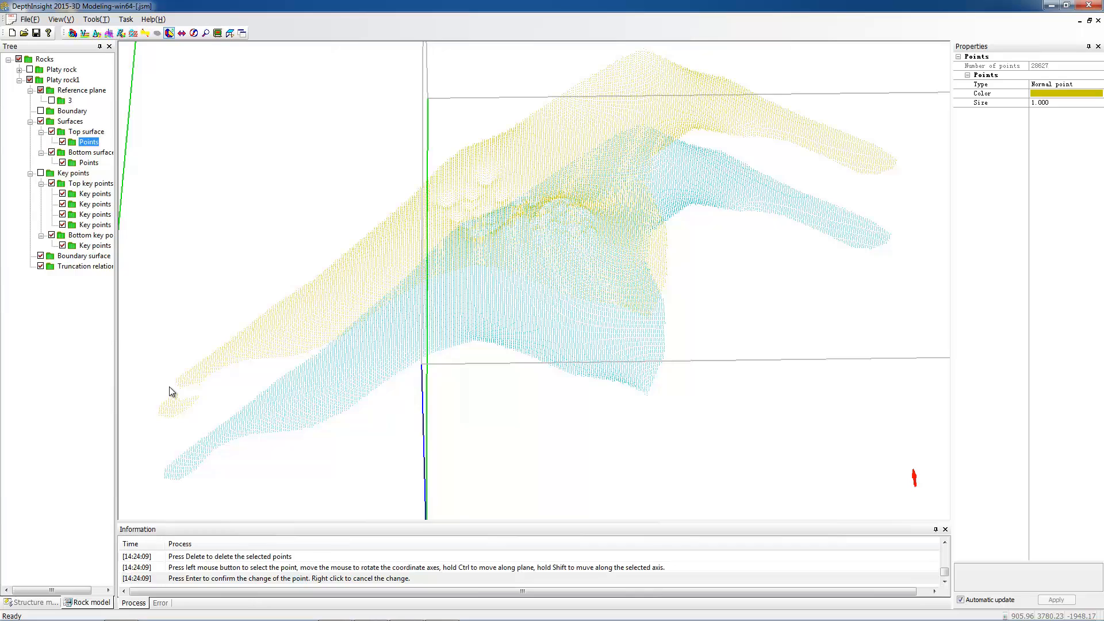
# Step: Select the strip of top surface points along the front edge beside the lowered tip and move it slightly downward
pyautogui.rightClick(99, 146)
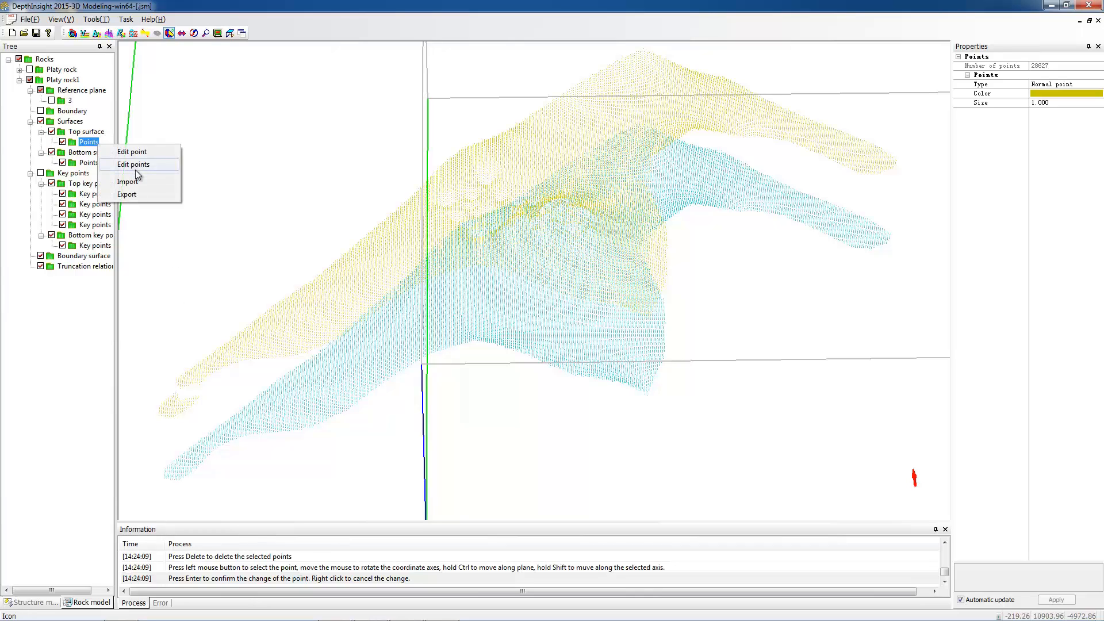
pyautogui.click(140, 165)
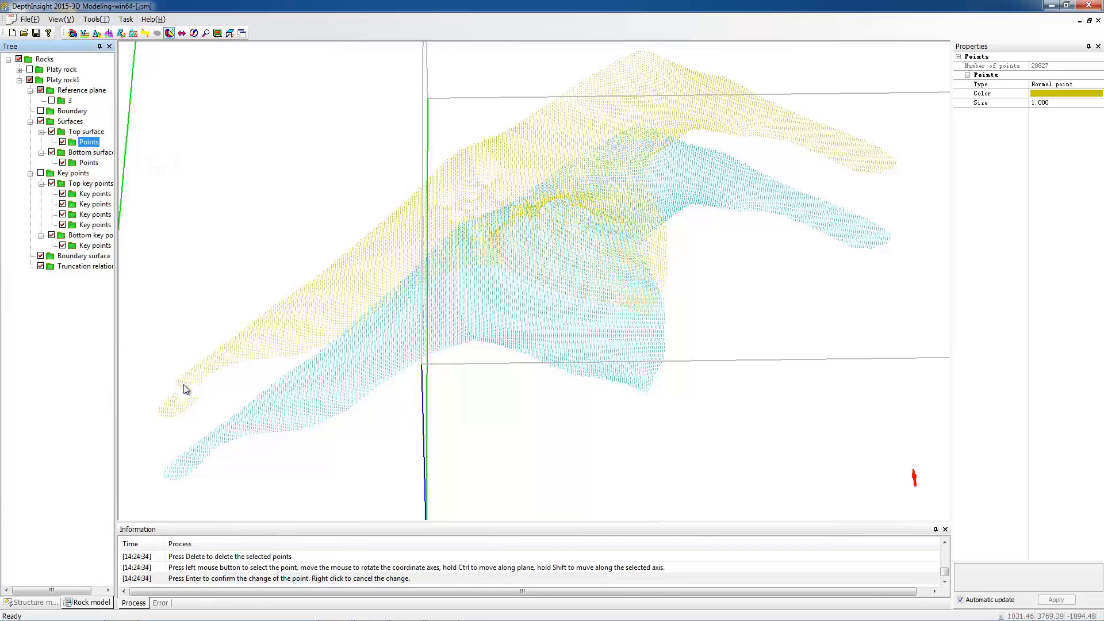
pyautogui.moveTo(234, 359)
pyautogui.mouseDown()
pyautogui.moveTo(289, 353)
pyautogui.moveTo(178, 390)
pyautogui.moveTo(189, 370)
pyautogui.mouseUp()
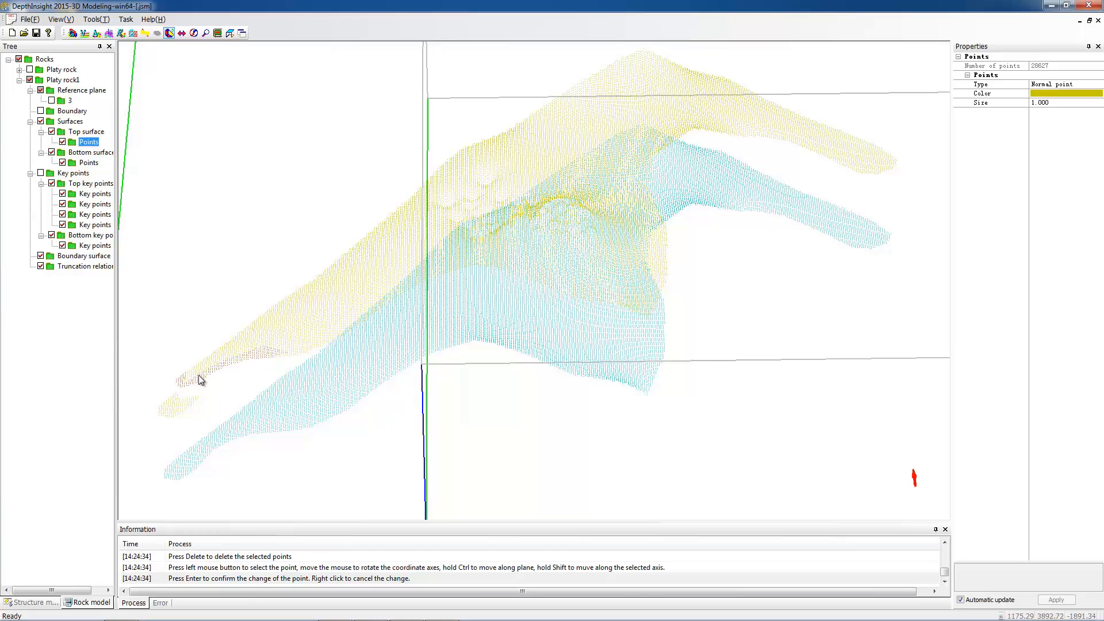
pyautogui.click(199, 379)
pyautogui.press('Delete')
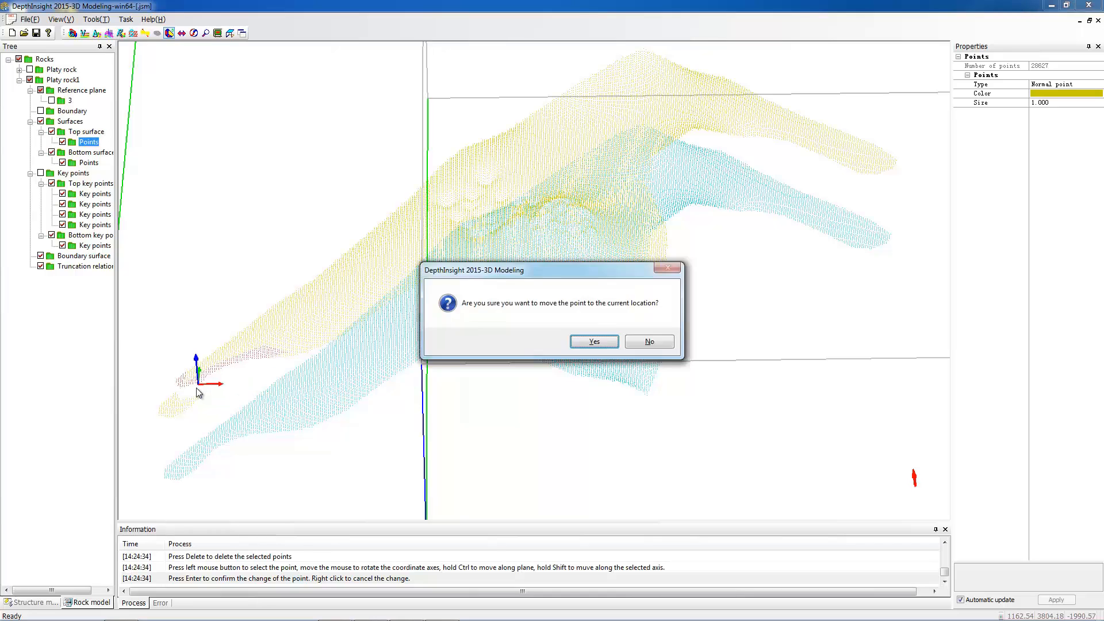
pyautogui.press('Return')
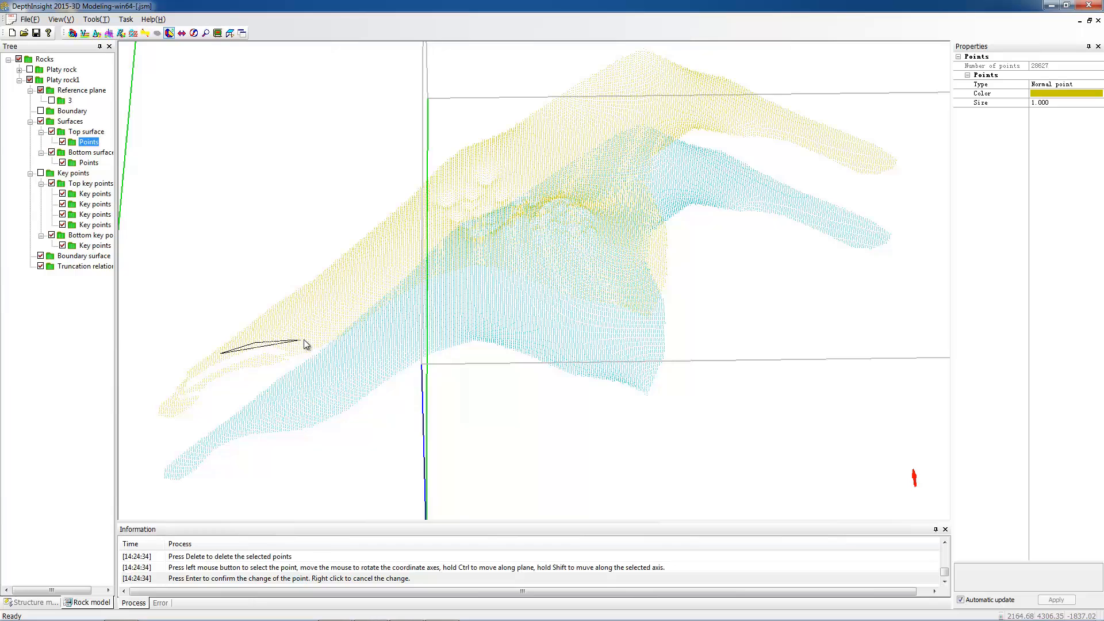
# Step: Lower the remaining strips of top surface points along the front edge, continuing around the central lobe to the far eastern tip
pyautogui.moveTo(309, 344)
pyautogui.mouseDown()
pyautogui.moveTo(299, 360)
pyautogui.moveTo(245, 355)
pyautogui.moveTo(214, 372)
pyautogui.mouseUp()
pyautogui.moveTo(185, 384); pyautogui.dragTo(184, 381)
pyautogui.click(241, 349)
pyautogui.press('Delete')
pyautogui.moveTo(305, 342)
pyautogui.mouseDown()
pyautogui.moveTo(357, 320)
pyautogui.moveTo(422, 262)
pyautogui.moveTo(503, 261)
pyautogui.moveTo(645, 306)
pyautogui.moveTo(665, 187)
pyautogui.moveTo(649, 196)
pyautogui.moveTo(643, 165)
pyautogui.moveTo(689, 124)
pyautogui.moveTo(738, 122)
pyautogui.moveTo(863, 167)
pyautogui.moveTo(879, 167)
pyautogui.moveTo(877, 138)
pyautogui.moveTo(907, 174)
pyautogui.moveTo(868, 187)
pyautogui.moveTo(746, 152)
pyautogui.moveTo(710, 163)
pyautogui.moveTo(709, 242)
pyautogui.moveTo(664, 330)
pyautogui.moveTo(438, 311)
pyautogui.moveTo(347, 355)
pyautogui.moveTo(368, 329)
pyautogui.mouseUp()
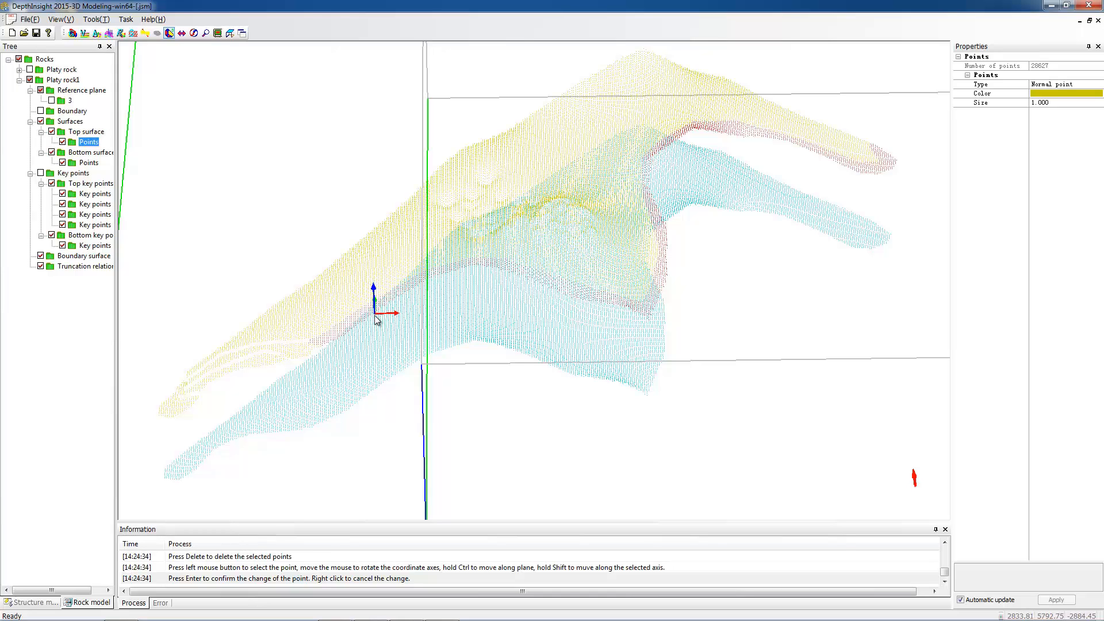
pyautogui.press('Return')
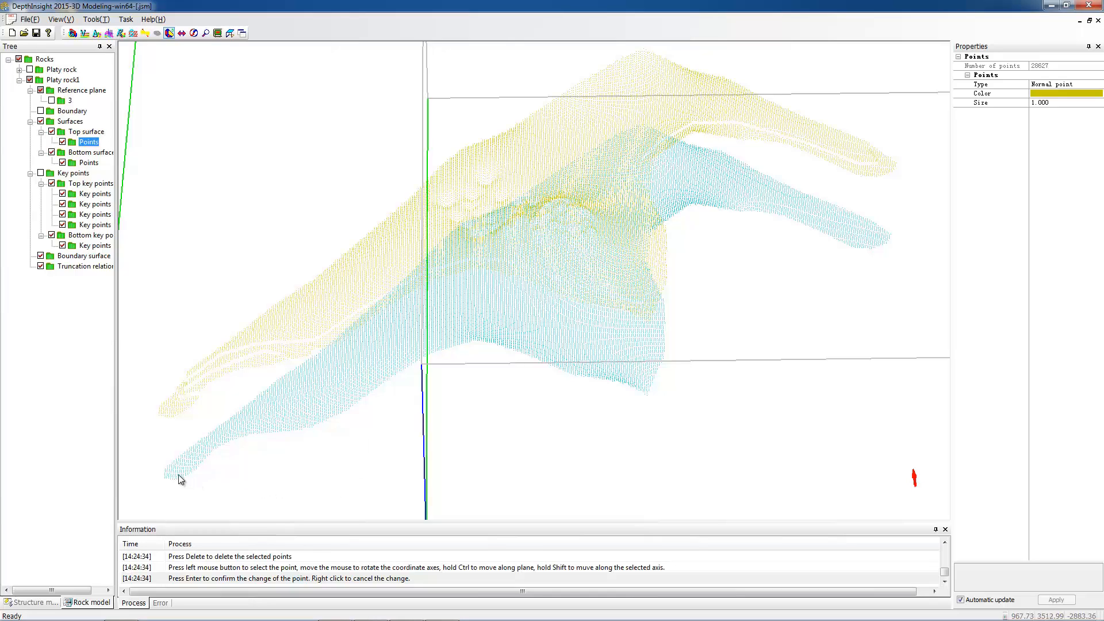
# Step: Edit the bottom surface points by enclosing the narrow western tip in a polygon and moving those points slightly upward
pyautogui.click(90, 164)
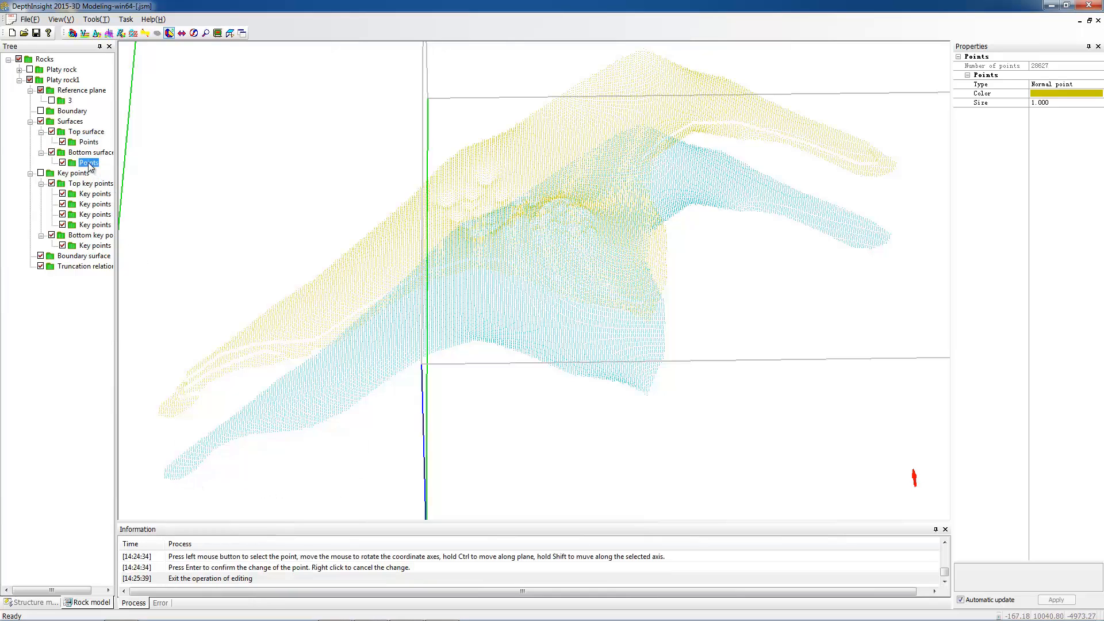
pyautogui.rightClick(89, 164)
pyautogui.click(123, 183)
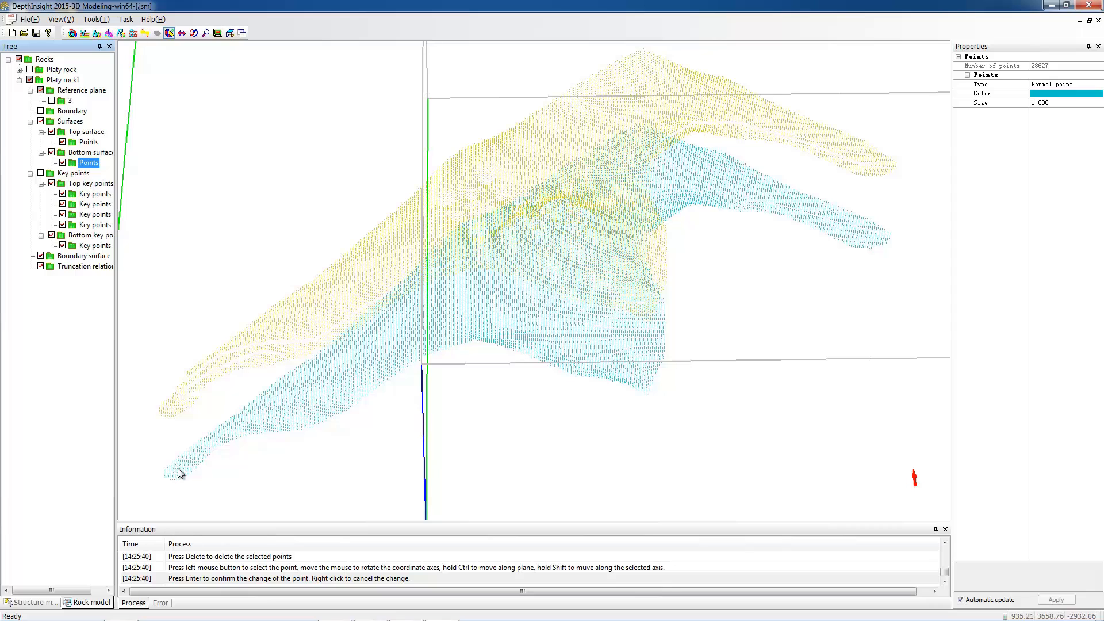
pyautogui.click(192, 453)
pyautogui.click(154, 449)
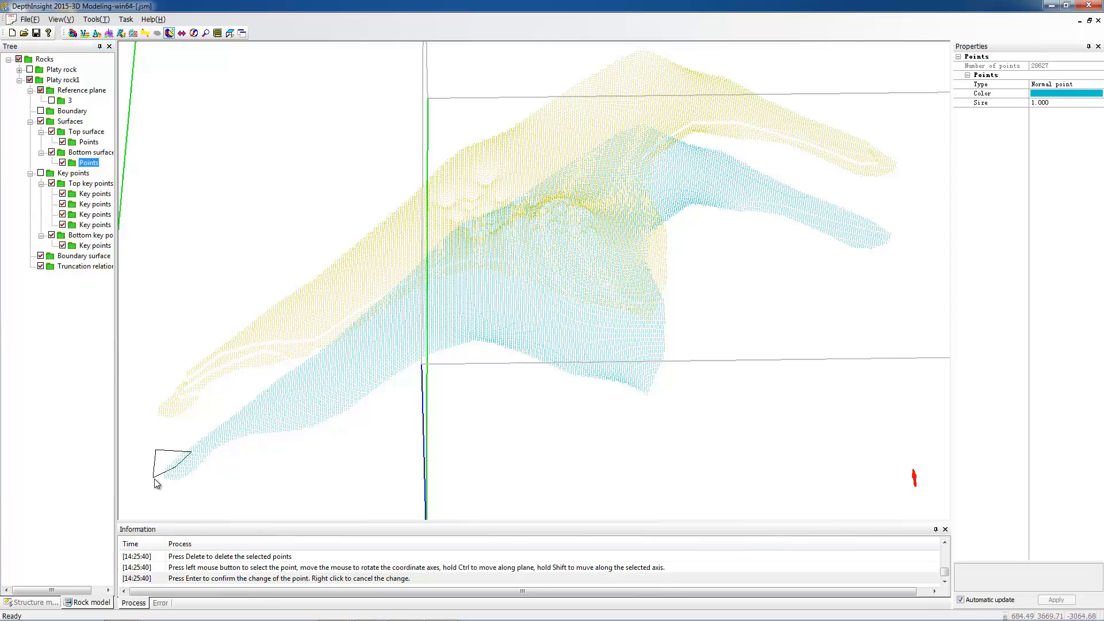
pyautogui.click(182, 487)
pyautogui.doubleClick(205, 453)
pyautogui.click(177, 467)
pyautogui.keyDown('shift'); pyautogui.moveTo(174, 457); pyautogui.dragTo(173, 444); pyautogui.keyUp('shift')
pyautogui.press('Return')
# Step: Enclose the bottom surface's whole front edge, from the western tip around the lobe to the eastern tip, and move those points slightly upward
pyautogui.click(190, 464)
pyautogui.click(307, 420)
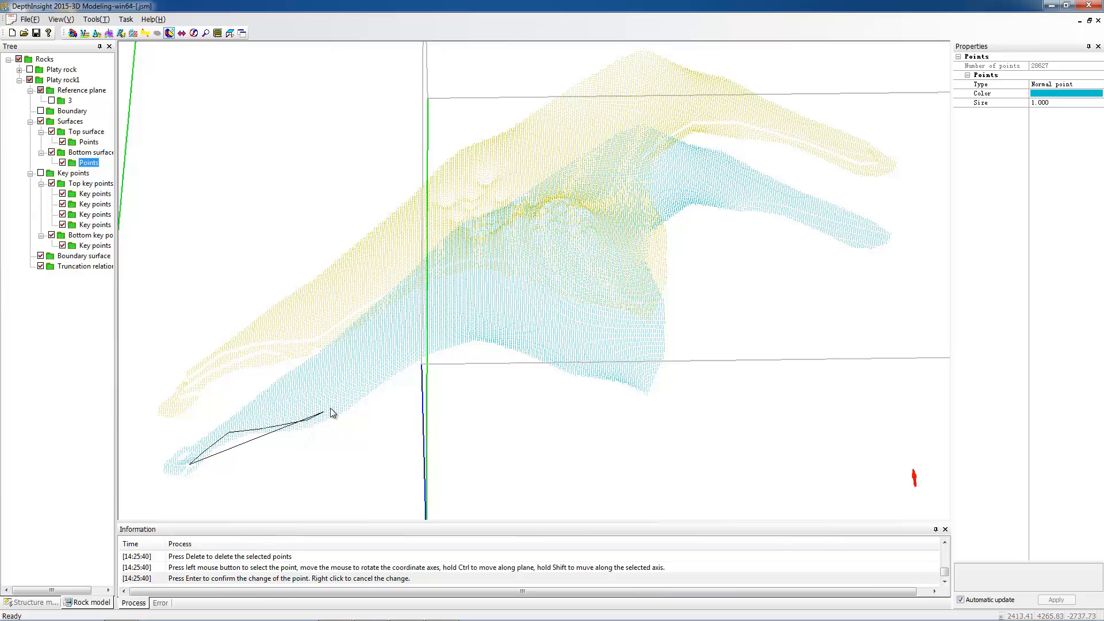
pyautogui.click(341, 407)
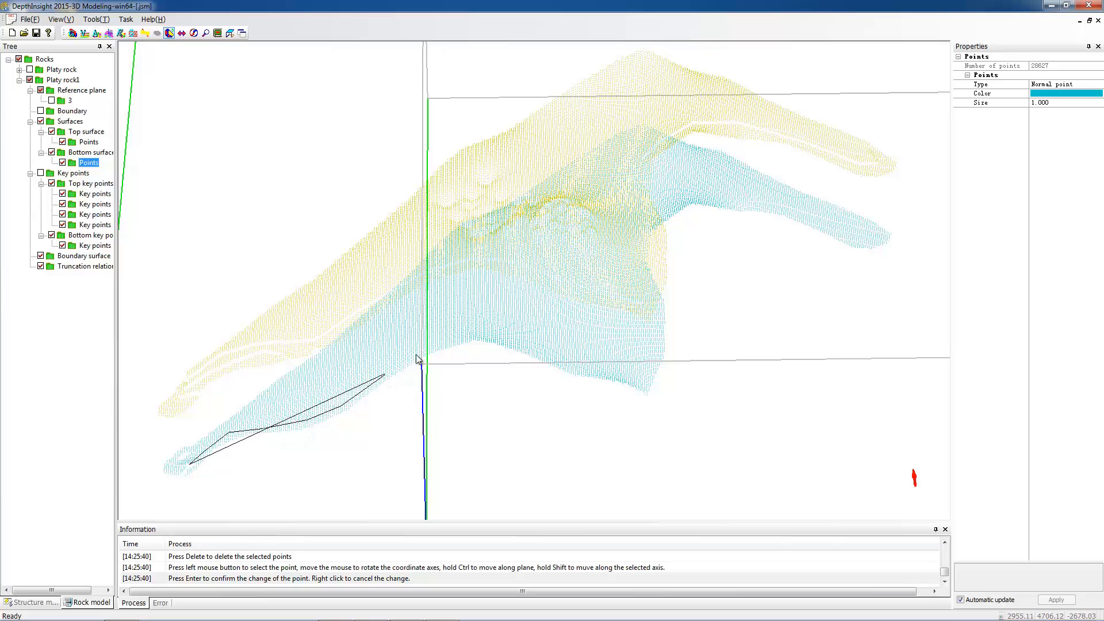
pyautogui.click(439, 345)
pyautogui.click(477, 333)
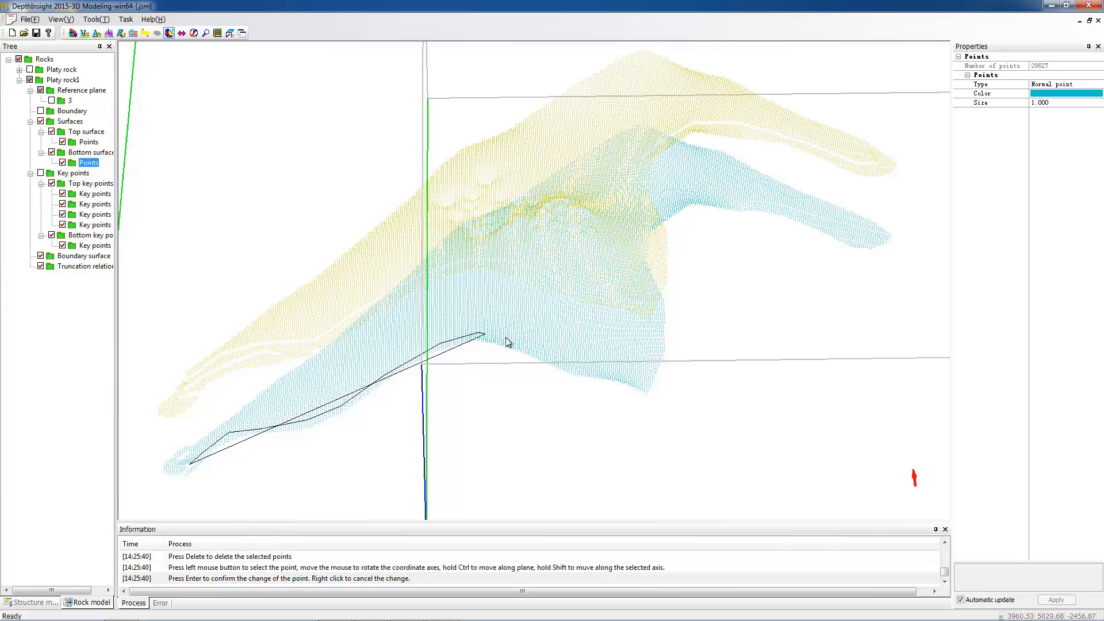
pyautogui.click(525, 347)
pyautogui.click(565, 361)
pyautogui.click(603, 374)
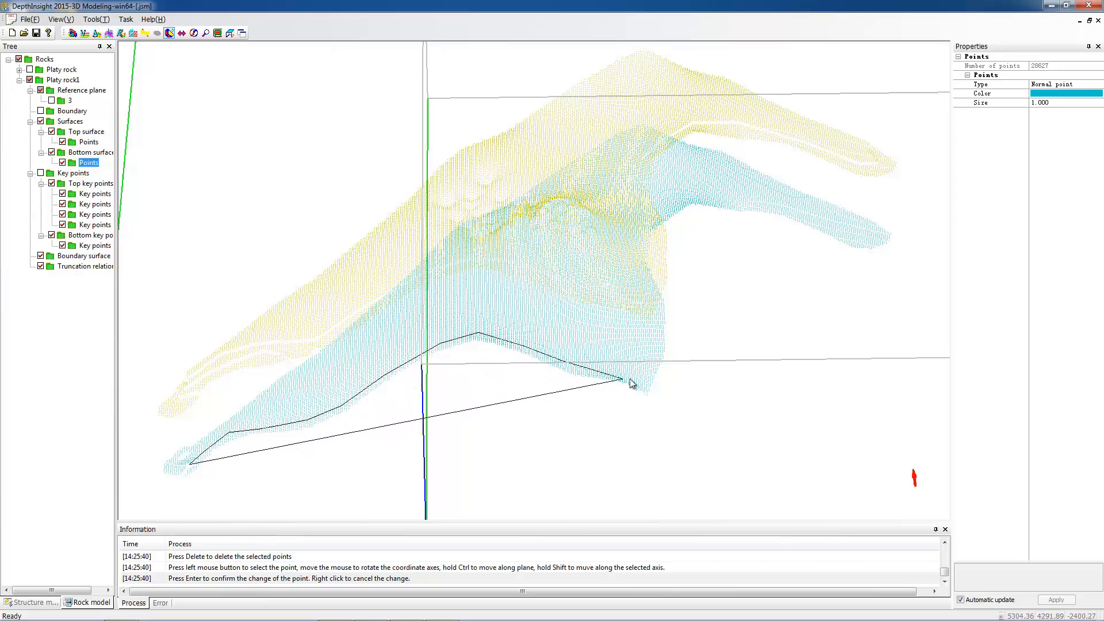
pyautogui.click(649, 362)
pyautogui.click(660, 327)
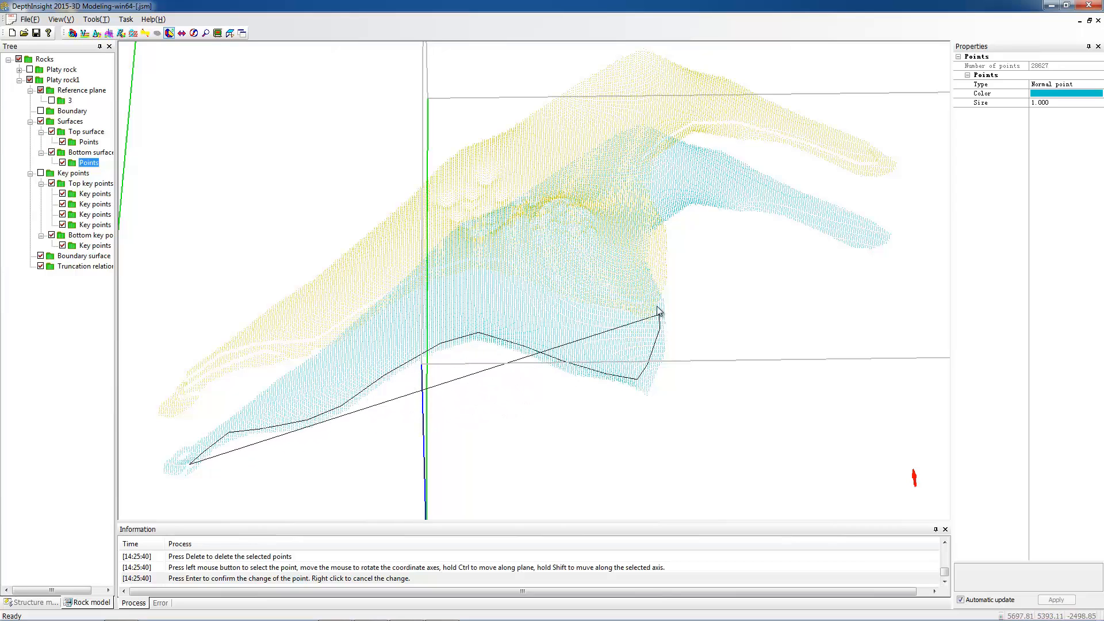
pyautogui.click(650, 287)
pyautogui.click(638, 250)
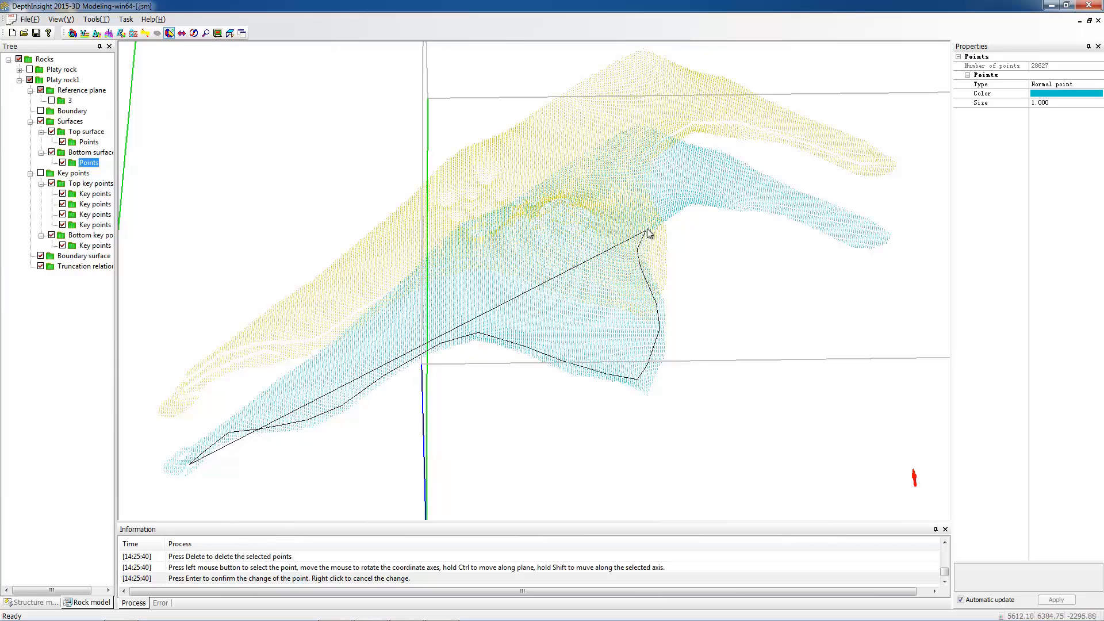
pyautogui.click(647, 229)
pyautogui.click(675, 202)
pyautogui.click(707, 194)
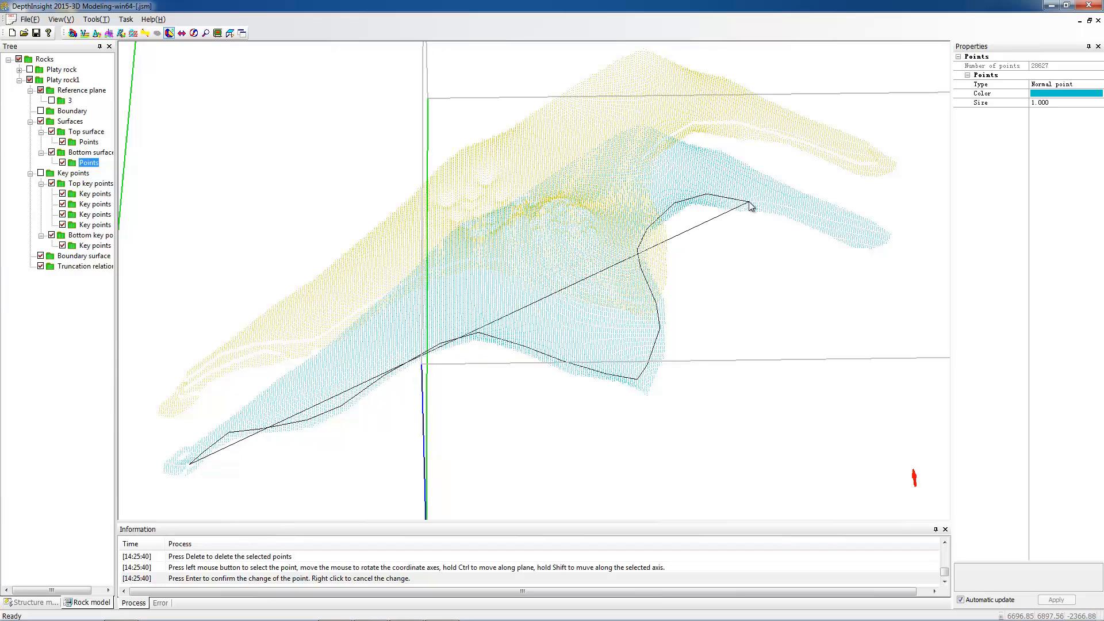
pyautogui.click(802, 212)
pyautogui.click(876, 236)
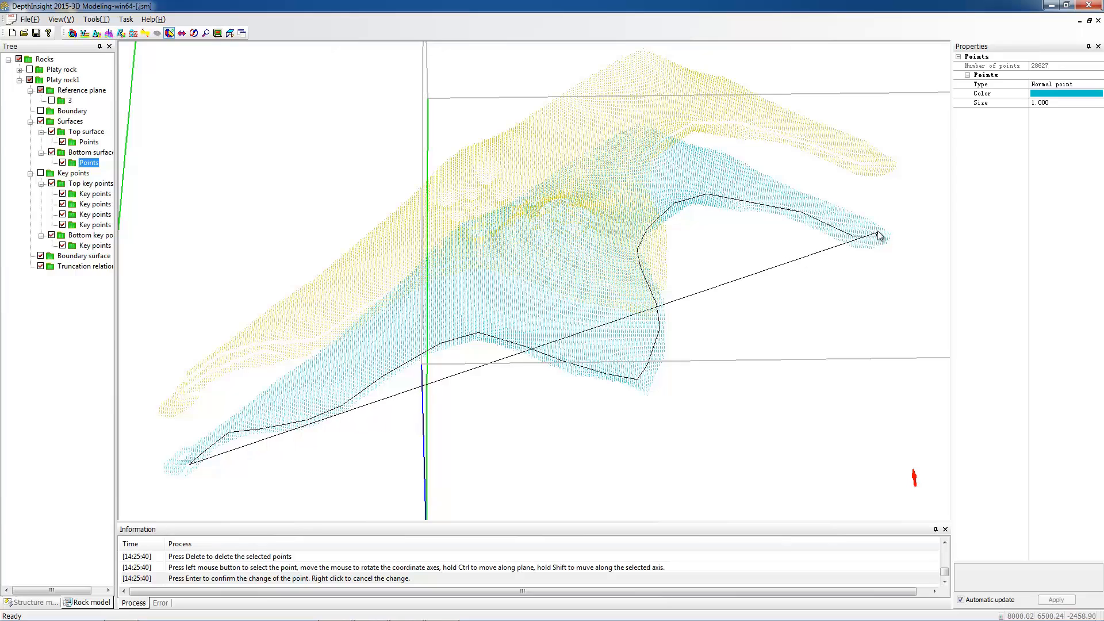
pyautogui.click(895, 223)
pyautogui.click(901, 256)
pyautogui.click(860, 270)
pyautogui.click(786, 270)
pyautogui.click(750, 384)
pyautogui.click(679, 456)
pyautogui.click(599, 454)
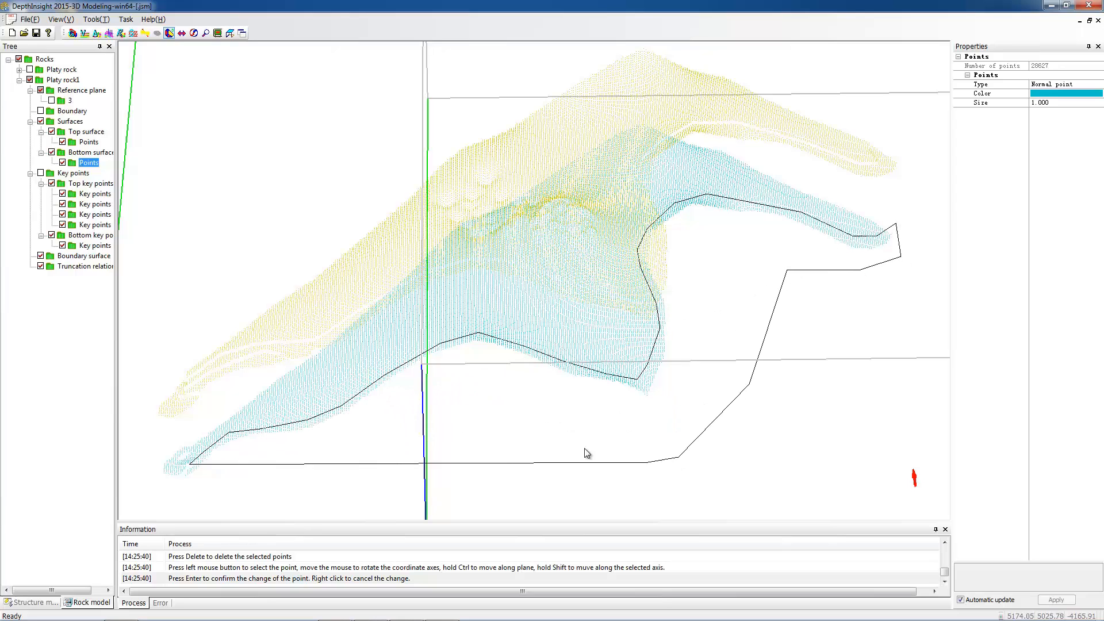
pyautogui.click(488, 420)
pyautogui.click(436, 427)
pyautogui.click(309, 472)
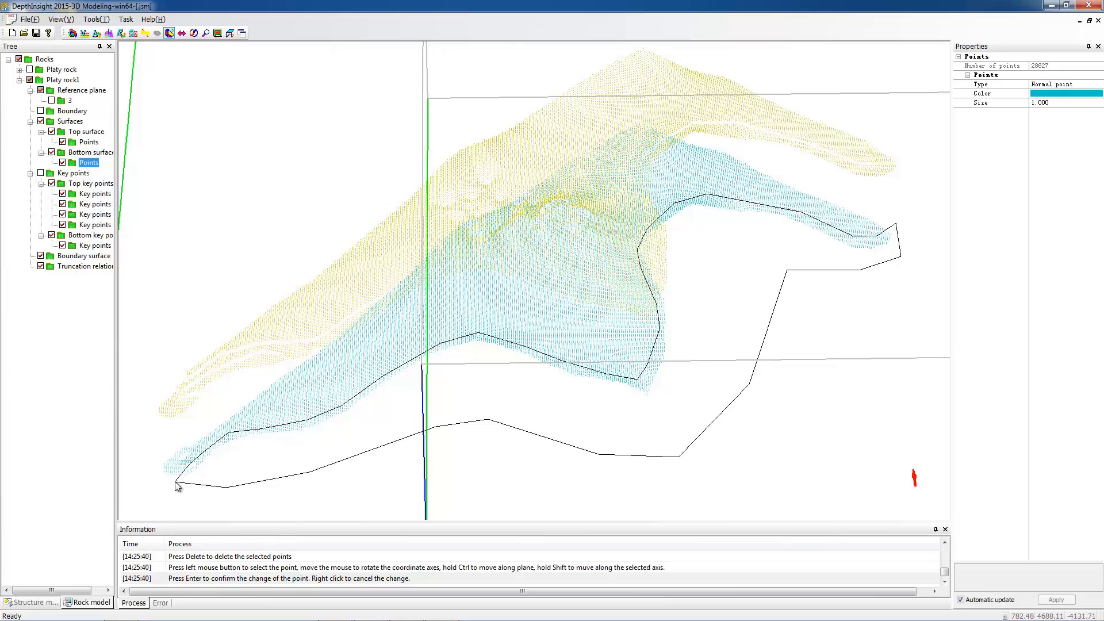
pyautogui.doubleClick(174, 482)
pyautogui.click(228, 440)
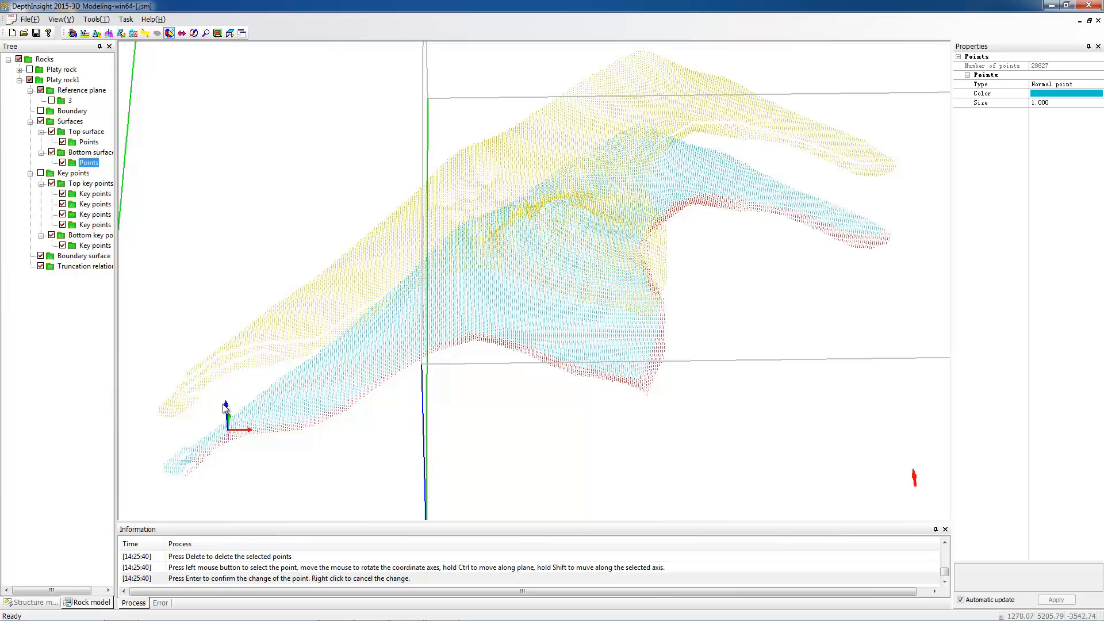
pyautogui.press('Delete')
pyautogui.press('Return')
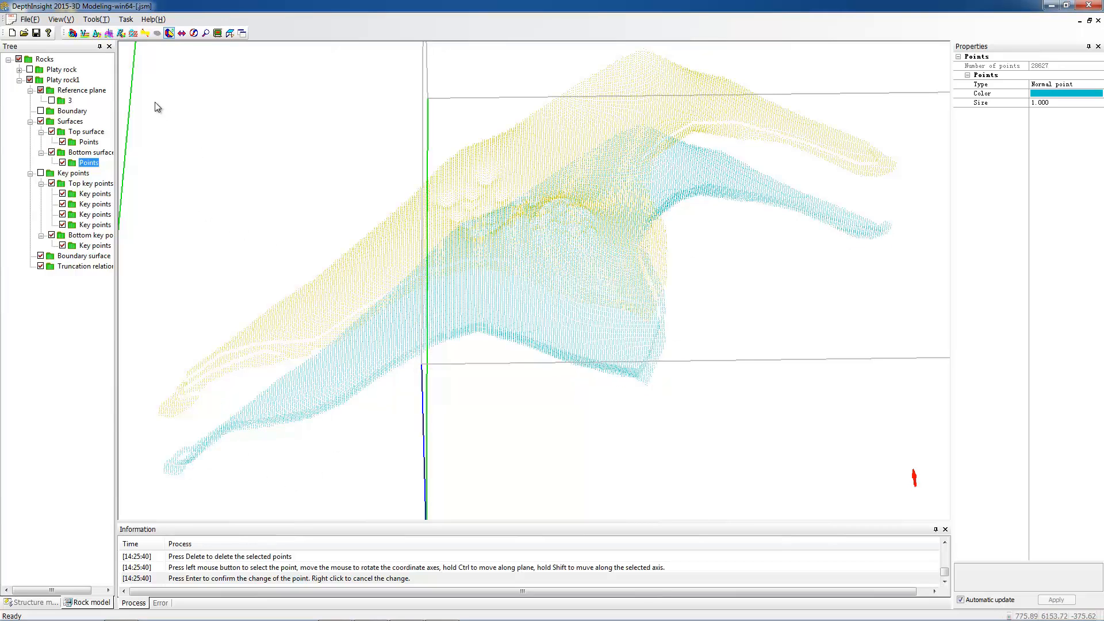
# Step: Edit the local coordinates of Platy rock1, and inspect its survey settings and the local box around the point surfaces
pyautogui.rightClick(68, 80)
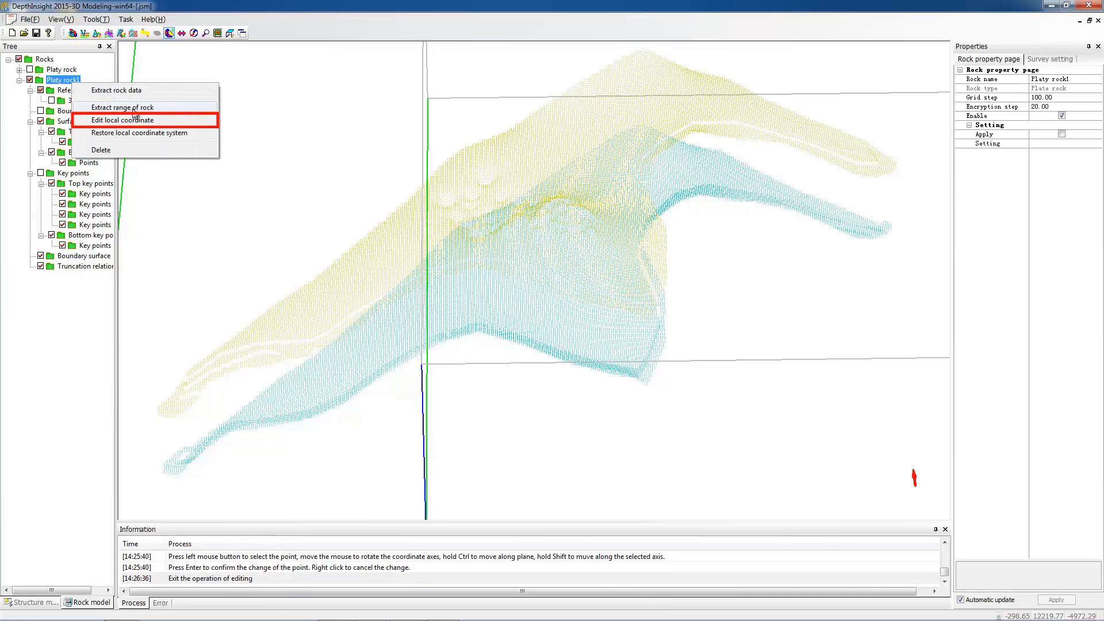
pyautogui.click(133, 117)
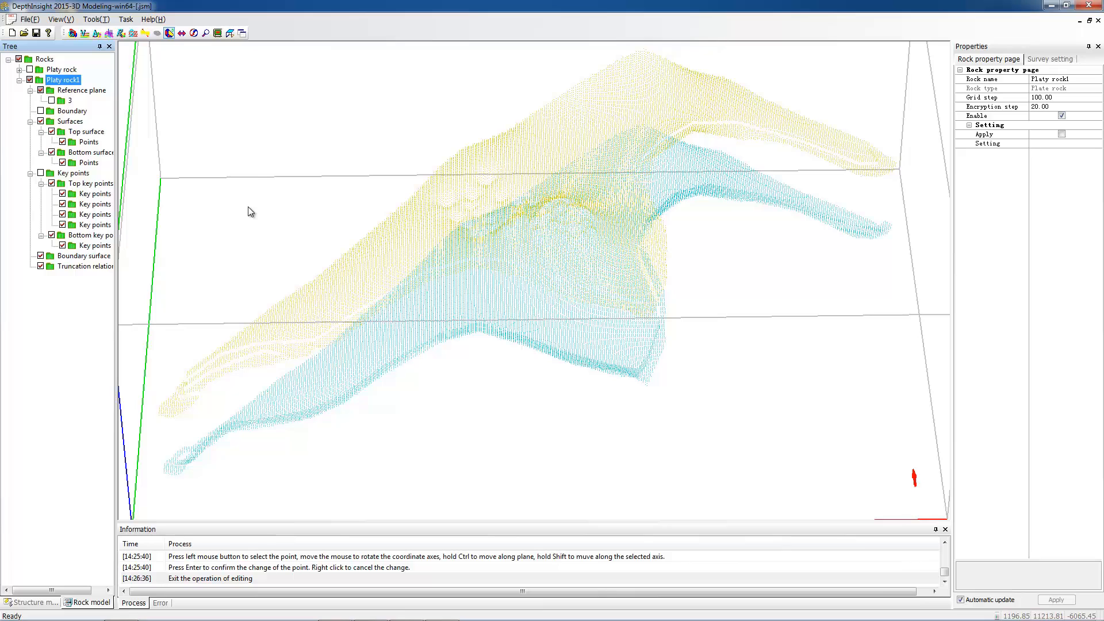
pyautogui.click(1050, 59)
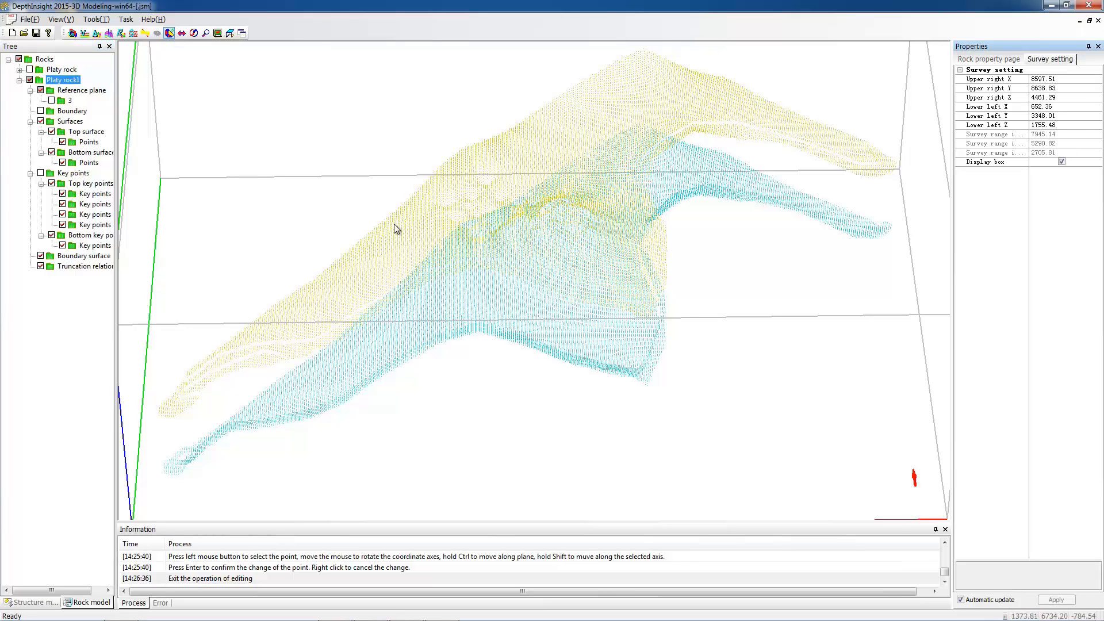
pyautogui.scroll(-5, 457, 313)
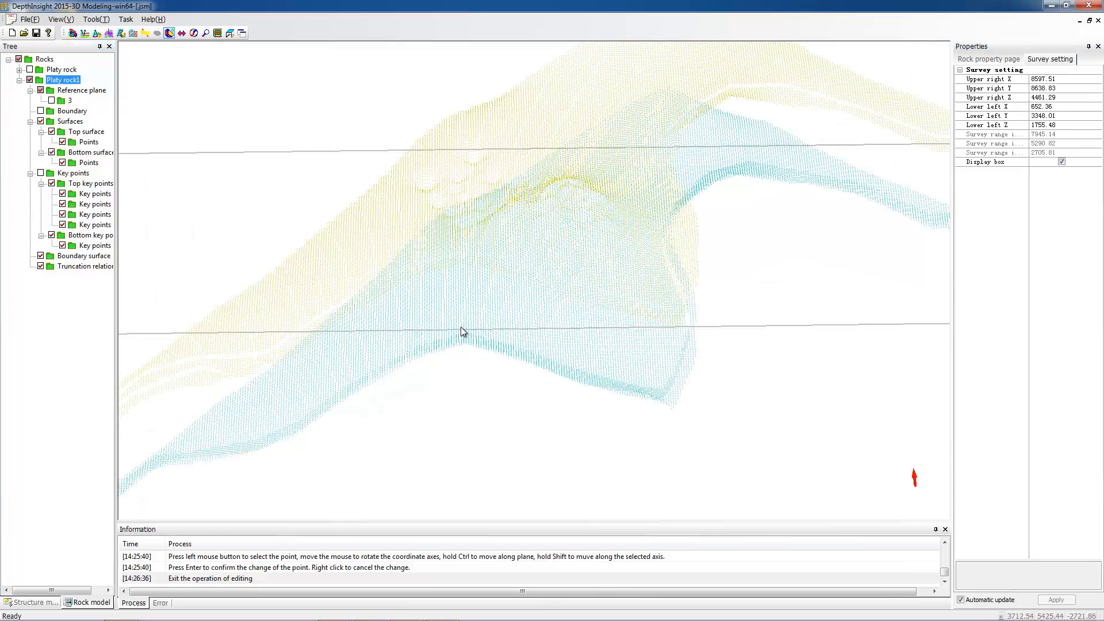
pyautogui.moveTo(465, 330); pyautogui.dragTo(534, 356)
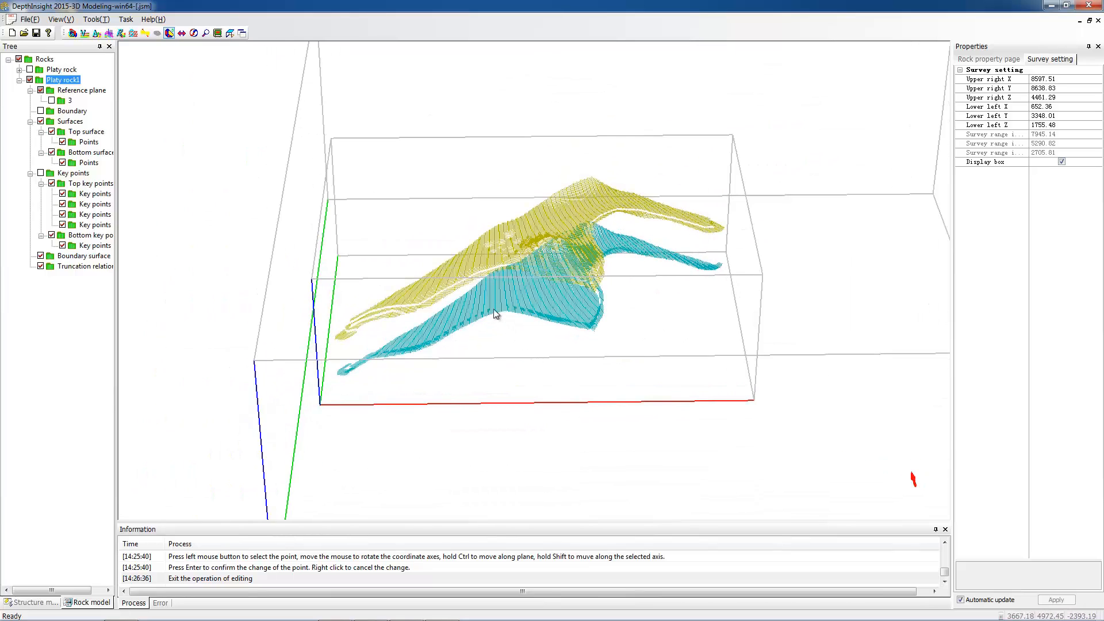
pyautogui.moveTo(495, 315)
pyautogui.mouseDown()
pyautogui.moveTo(485, 313)
pyautogui.moveTo(483, 332)
pyautogui.mouseUp()
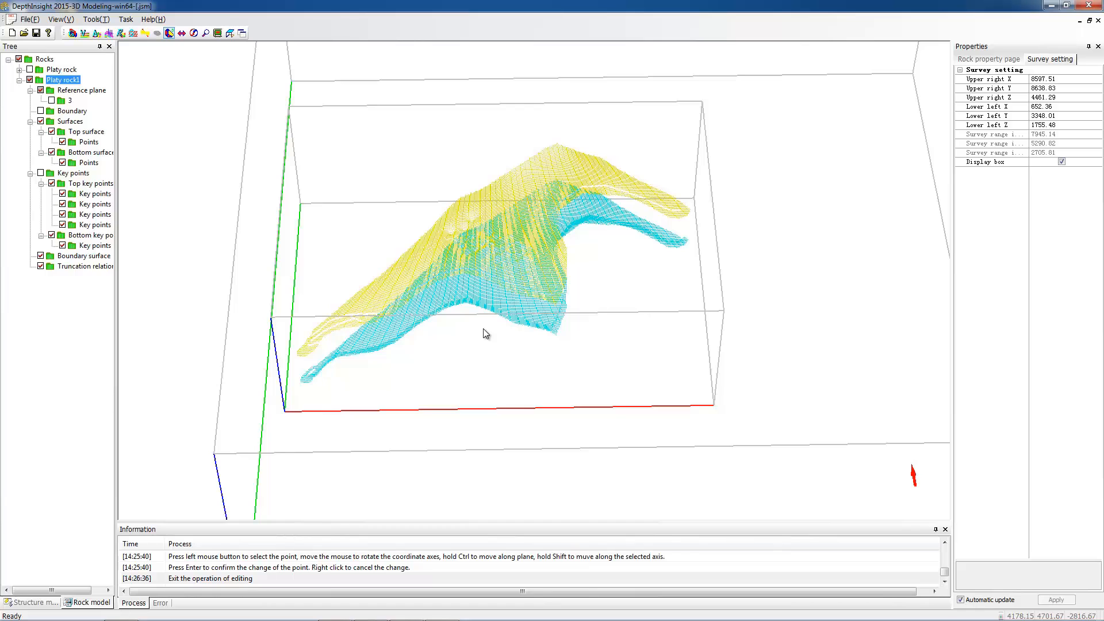
# Step: Make the top and bottom surfaces of Platy rock1 and hide the points of both surfaces
pyautogui.rightClick(79, 126)
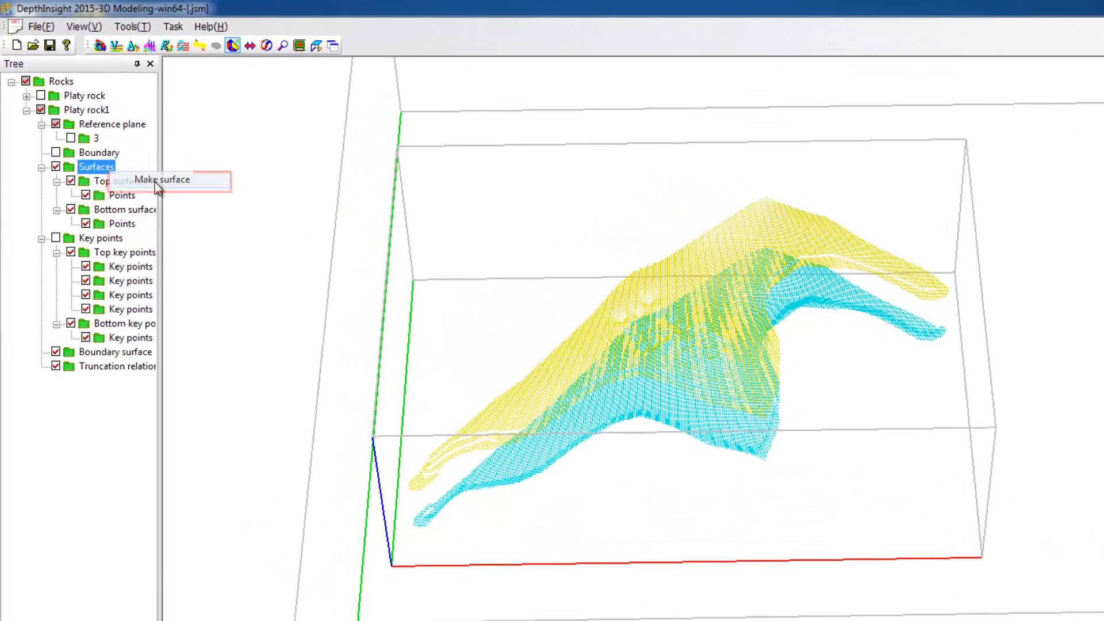
pyautogui.click(155, 180)
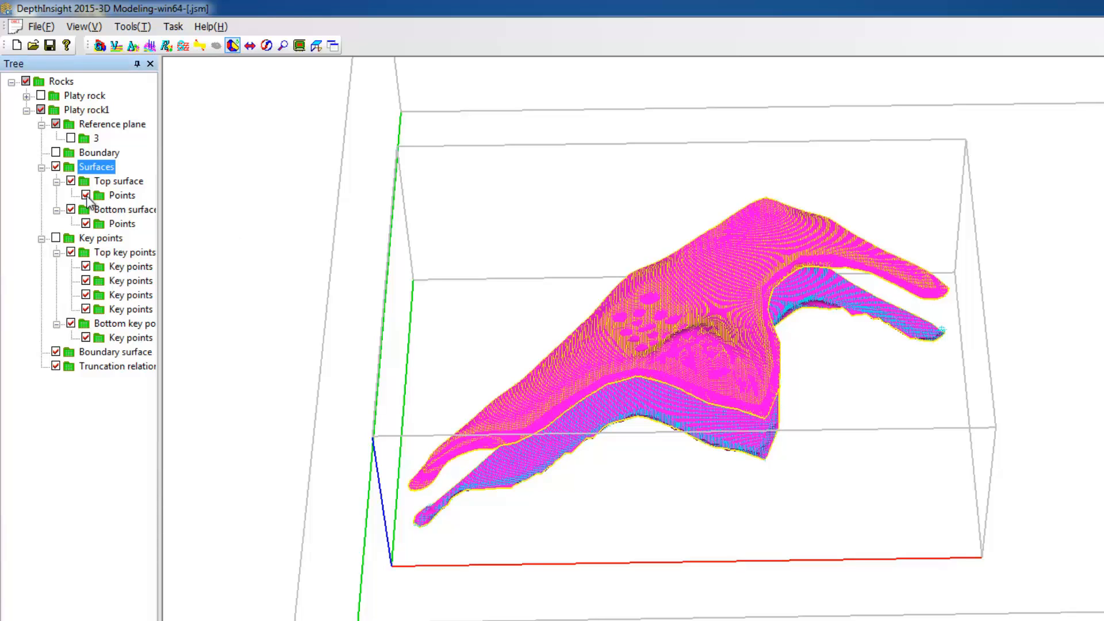
pyautogui.click(86, 196)
pyautogui.click(86, 224)
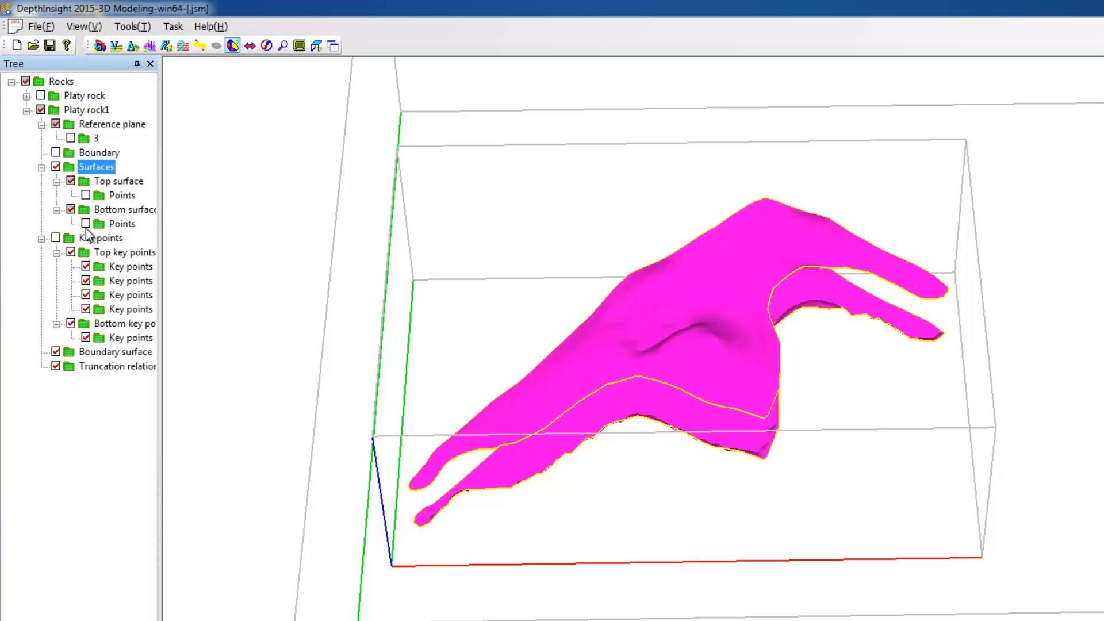
# Step: Make the envelope surface of Platy rock1 from its boundary surface
pyautogui.click(136, 353)
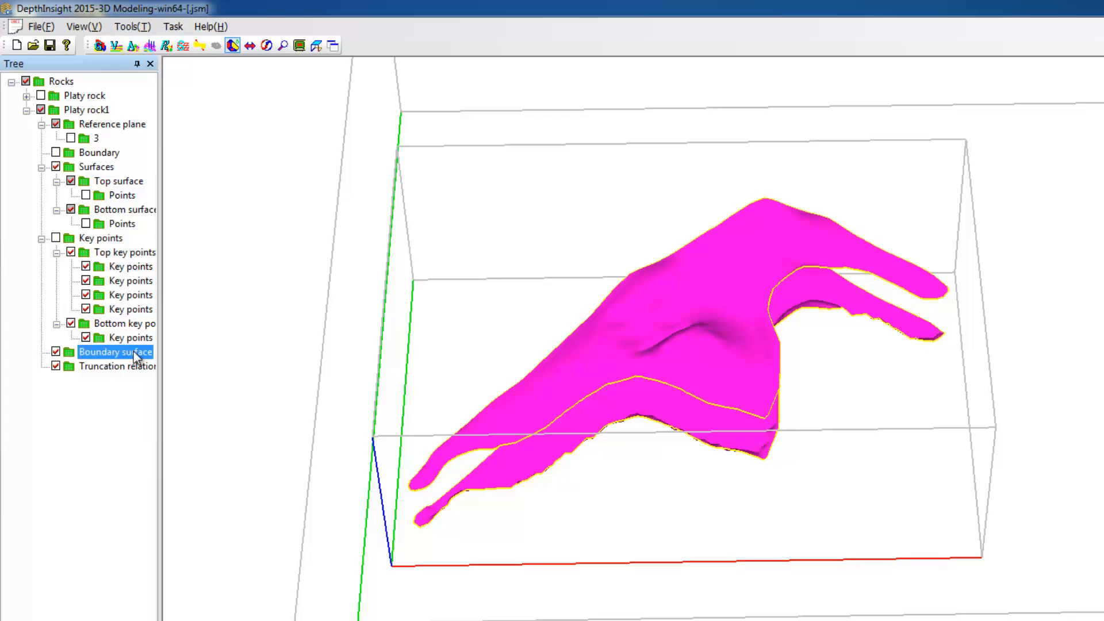
pyautogui.rightClick(136, 356)
pyautogui.click(192, 361)
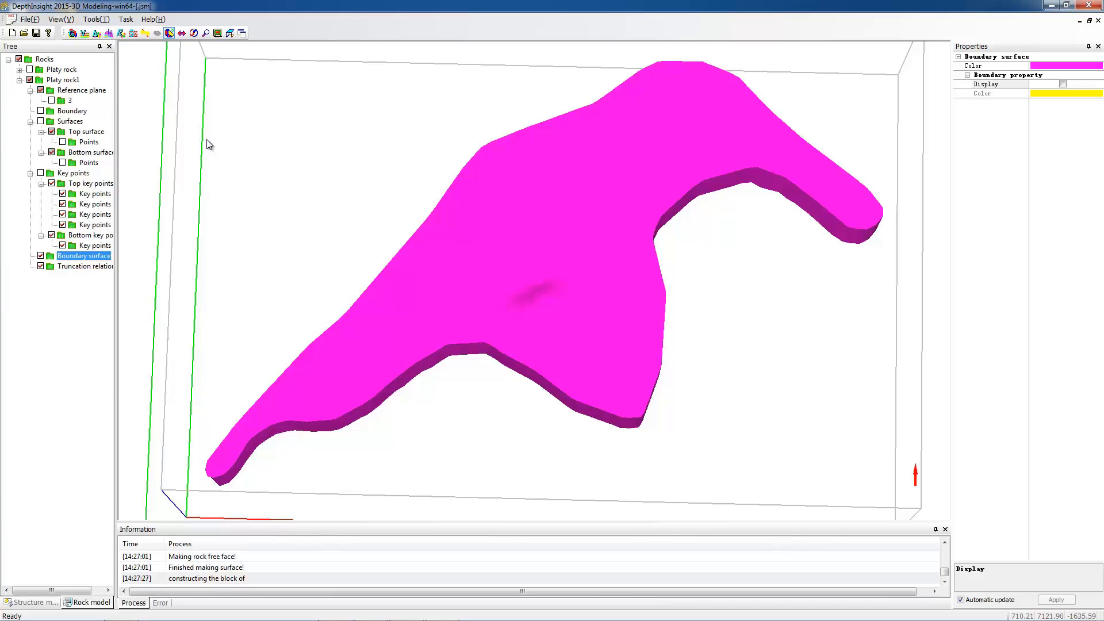
# Step: Apply stepless color grading to Platy rock1 with a maximum of 100 and a minimum of -2300
pyautogui.click(64, 79)
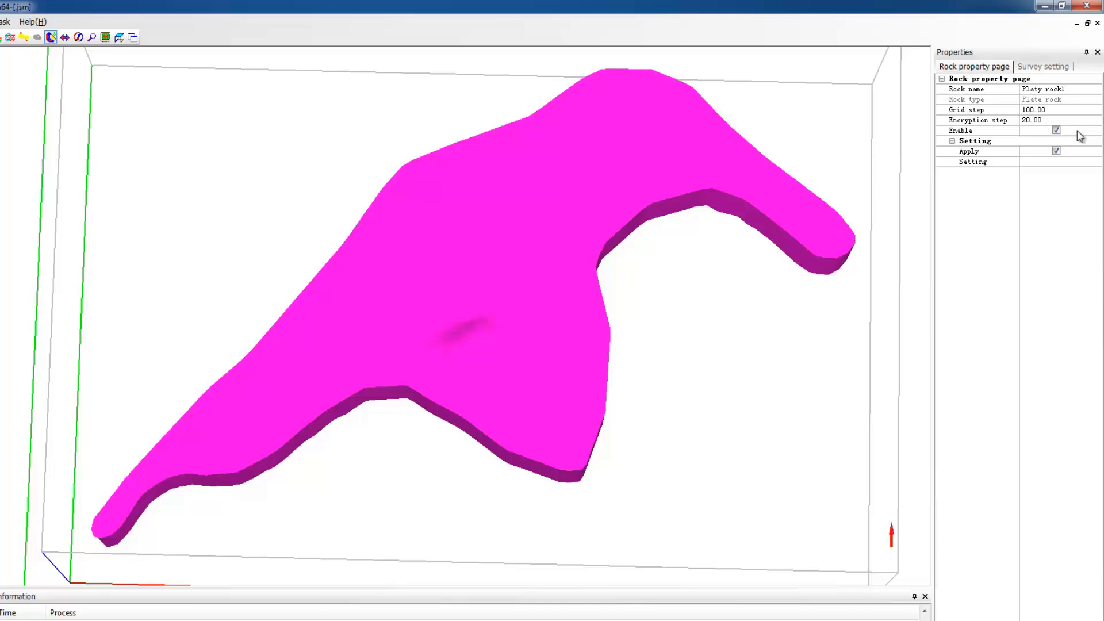
pyautogui.click(1101, 153)
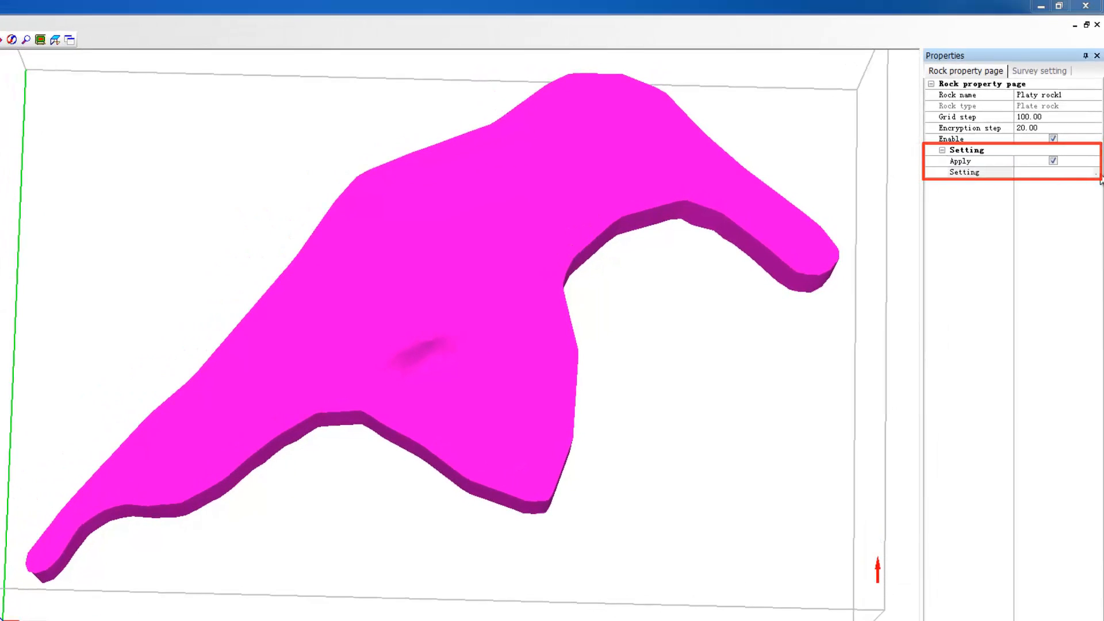
pyautogui.click(1098, 173)
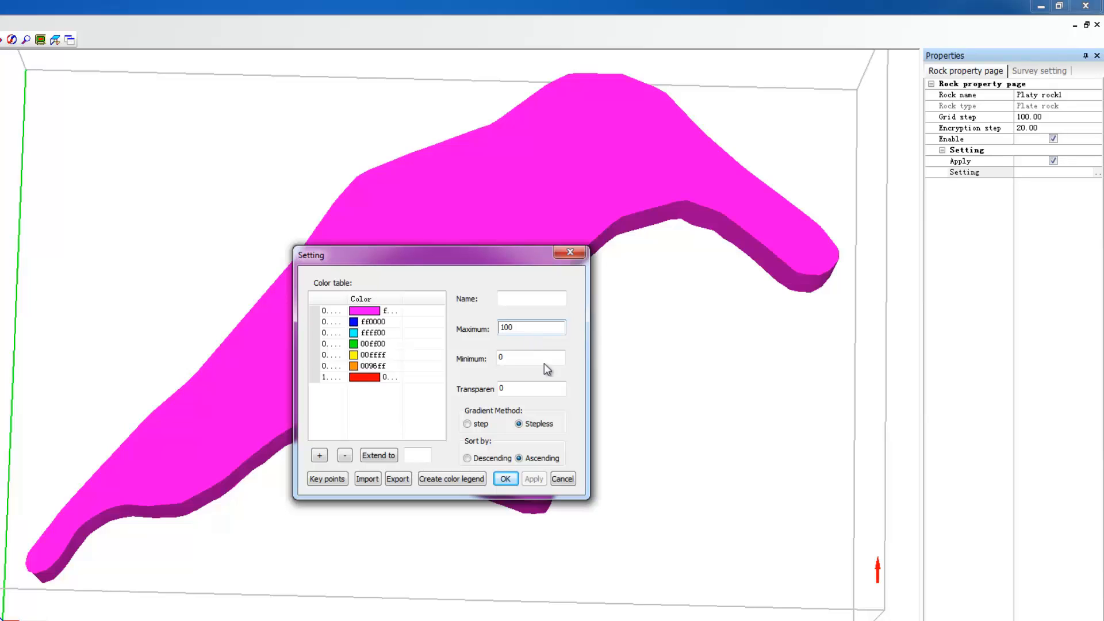
pyautogui.press('Tab')
pyautogui.write('-')
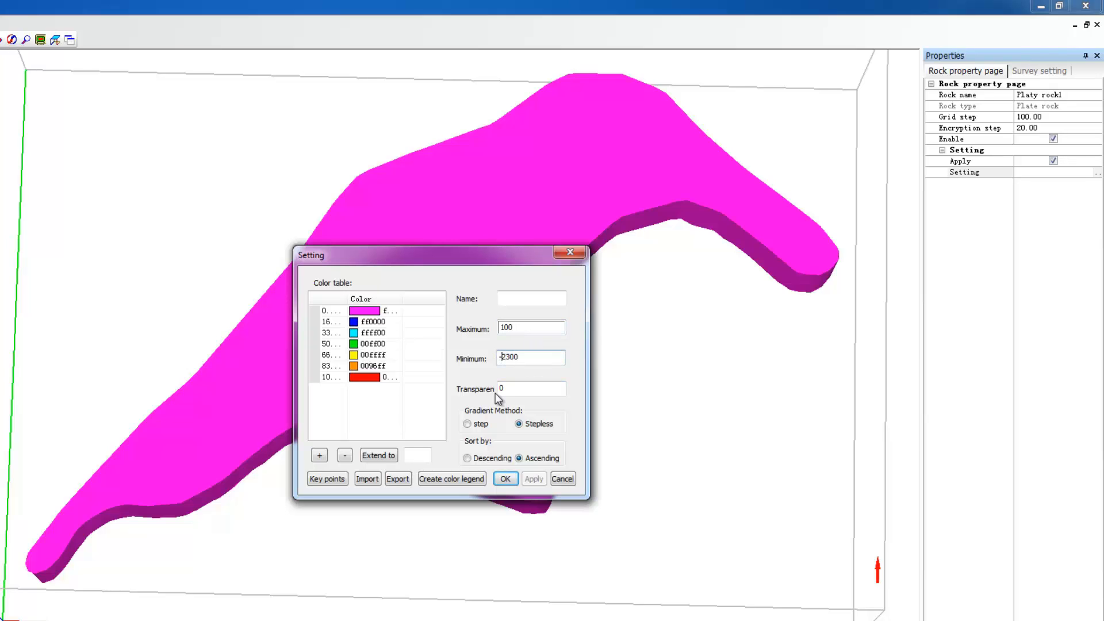
pyautogui.click(513, 483)
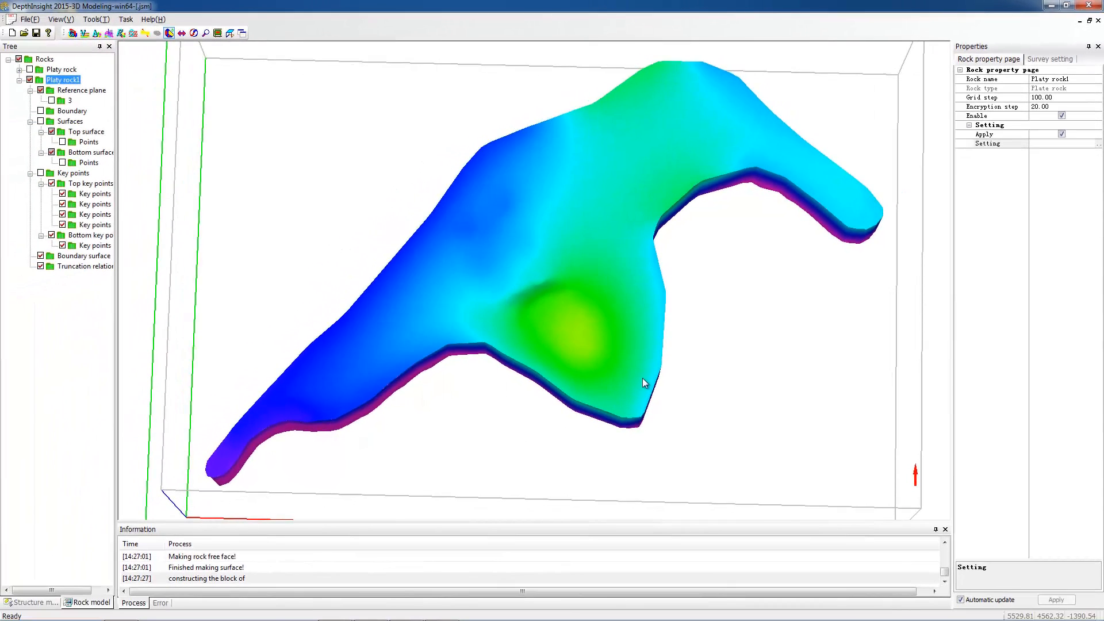
pyautogui.moveTo(643, 378); pyautogui.dragTo(368, 361)
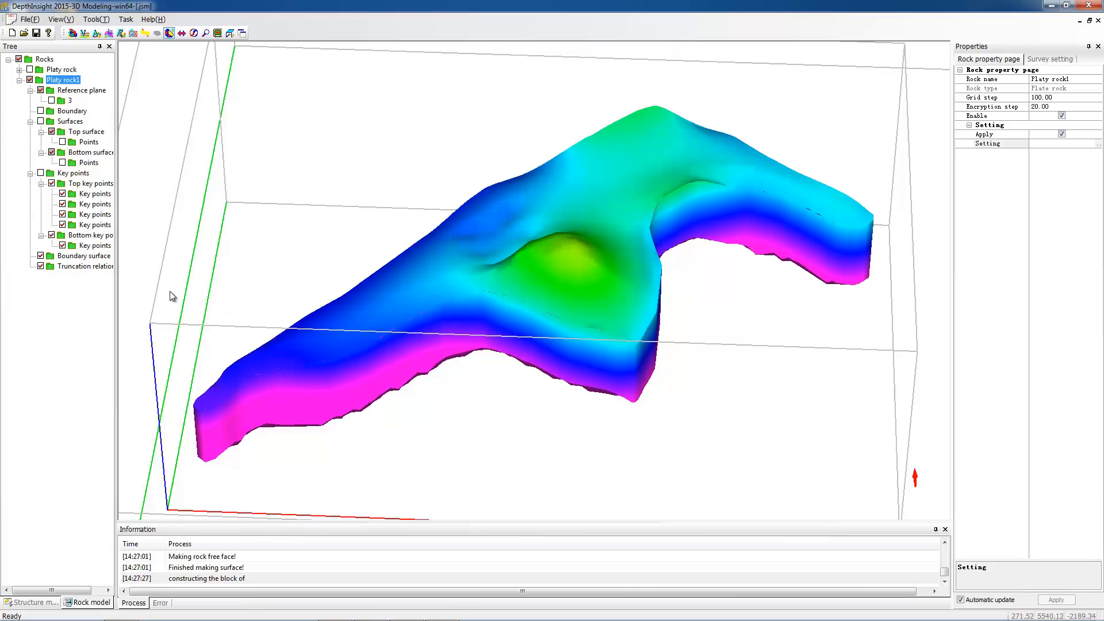
# Step: Add a cross-cut relationship with fault F to Platy rock1's truncation relationships and set its selection operation to Left
pyautogui.rightClick(85, 264)
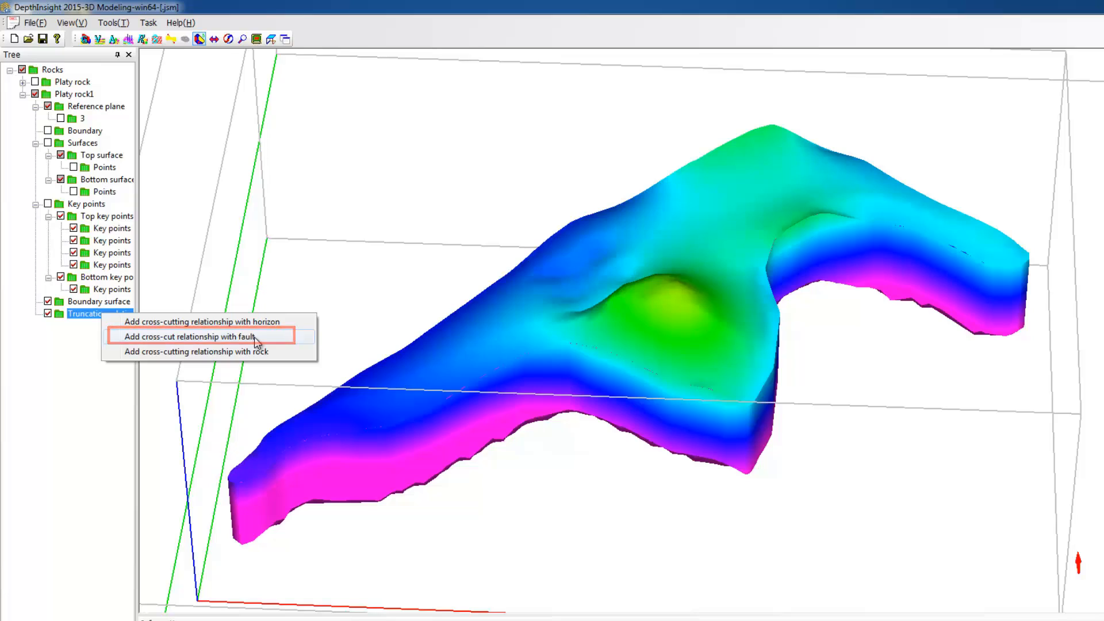
pyautogui.click(255, 338)
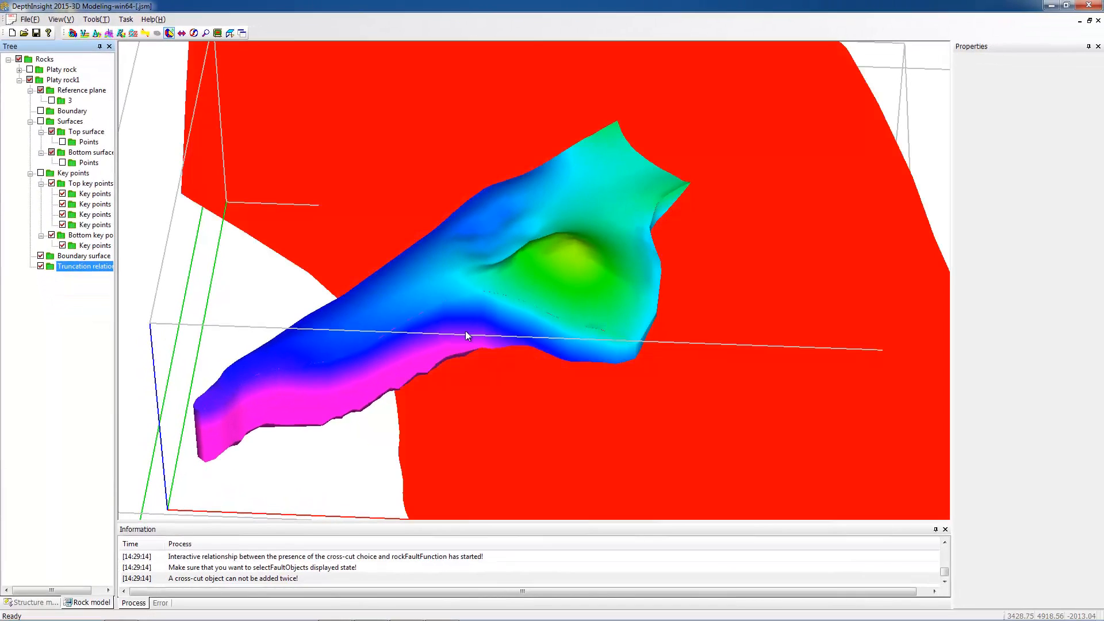
pyautogui.click(487, 332)
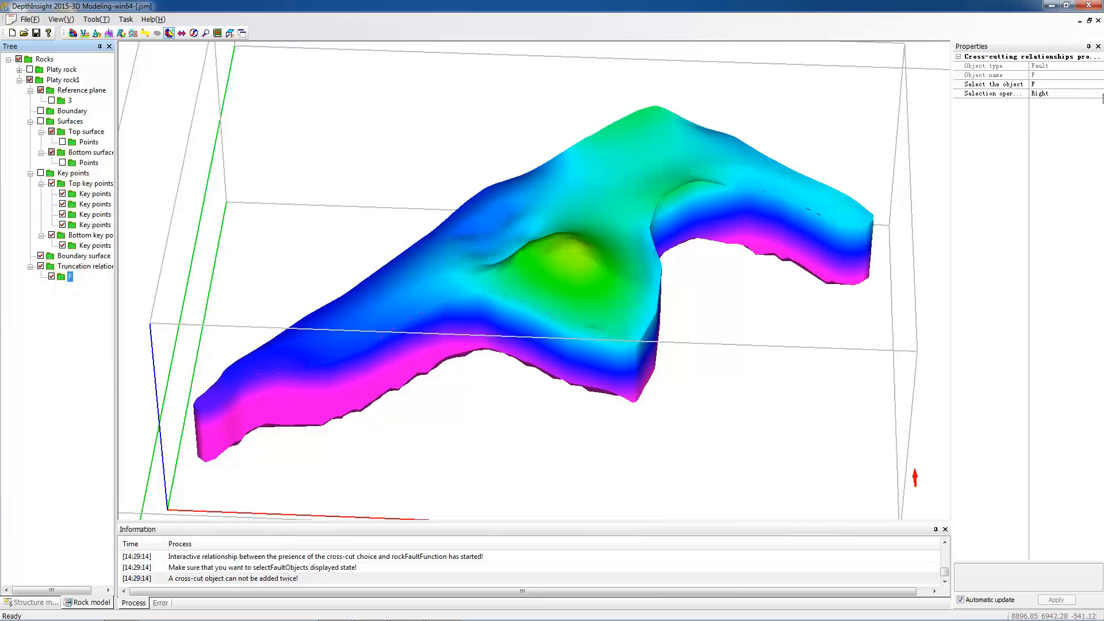
pyautogui.click(1100, 94)
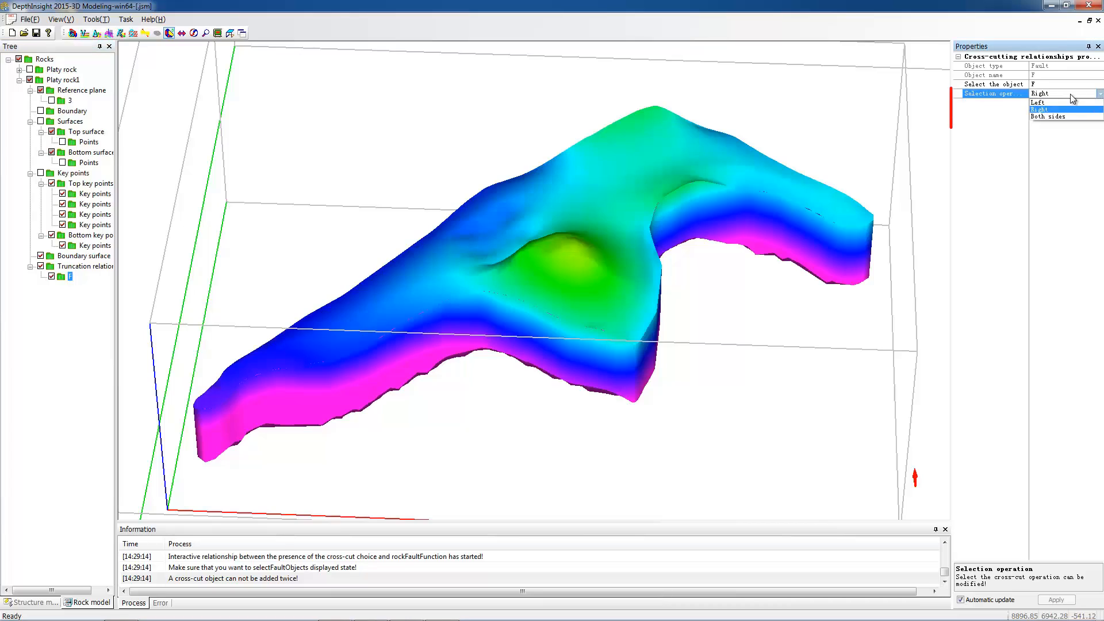
pyautogui.click(1038, 104)
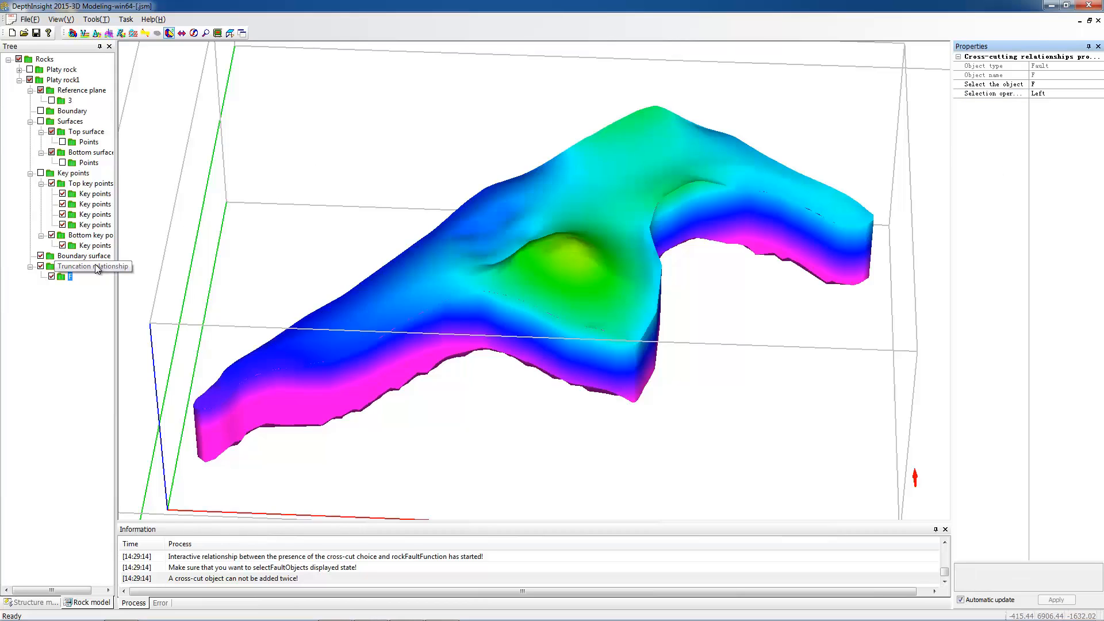
# Step: Remake the surfaces and envelope surface of Platy rock1 so that fault F truncates the body, and inspect the cut rock
pyautogui.rightClick(70, 122)
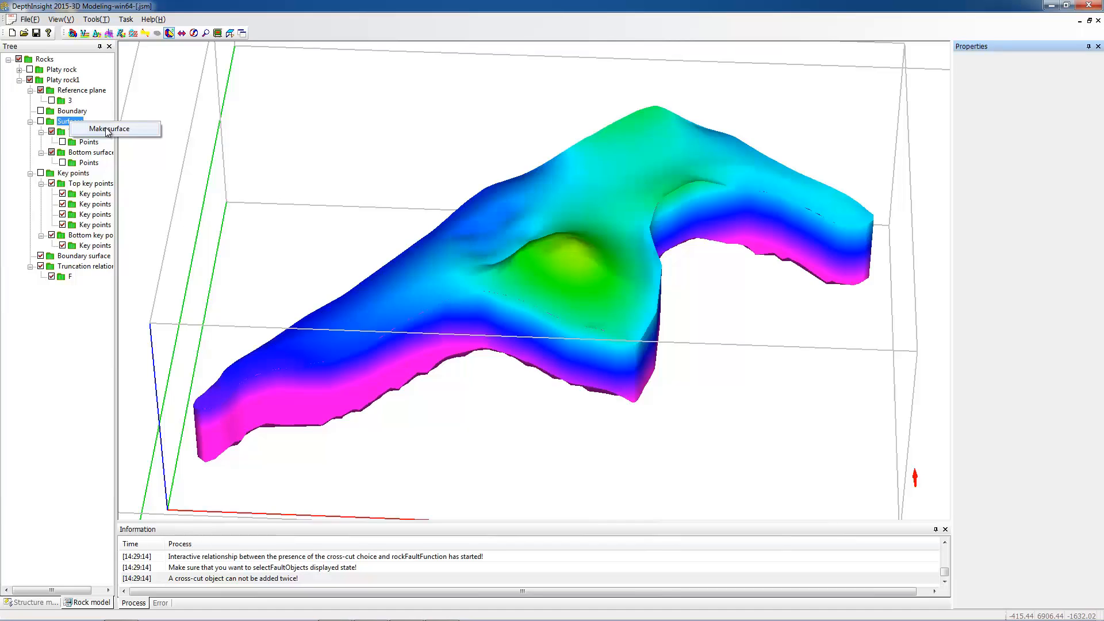
pyautogui.rightClick(84, 255)
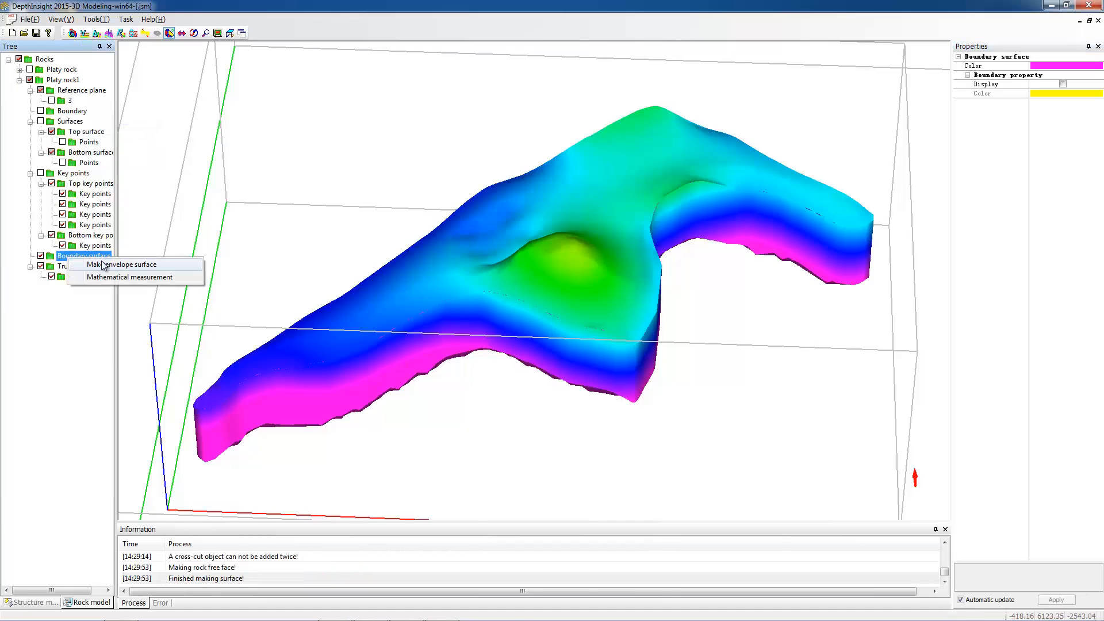
pyautogui.click(121, 265)
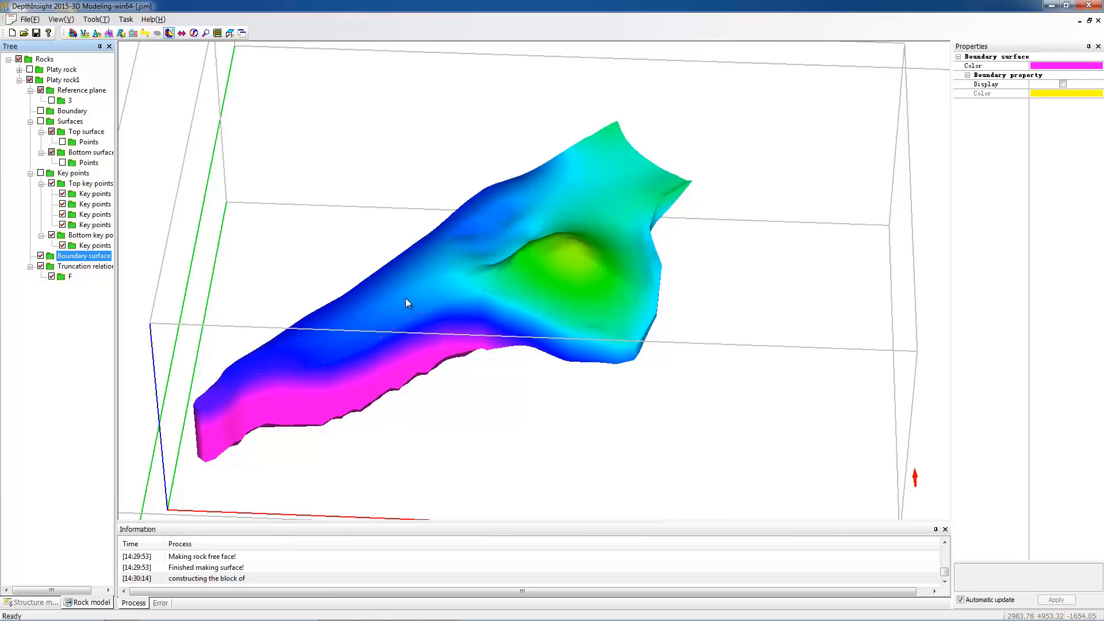
pyautogui.moveTo(406, 304)
pyautogui.mouseDown()
pyautogui.moveTo(389, 285)
pyautogui.moveTo(395, 336)
pyautogui.moveTo(369, 325)
pyautogui.moveTo(339, 284)
pyautogui.moveTo(390, 296)
pyautogui.mouseUp()
pyautogui.moveTo(596, 320); pyautogui.dragTo(513, 364)
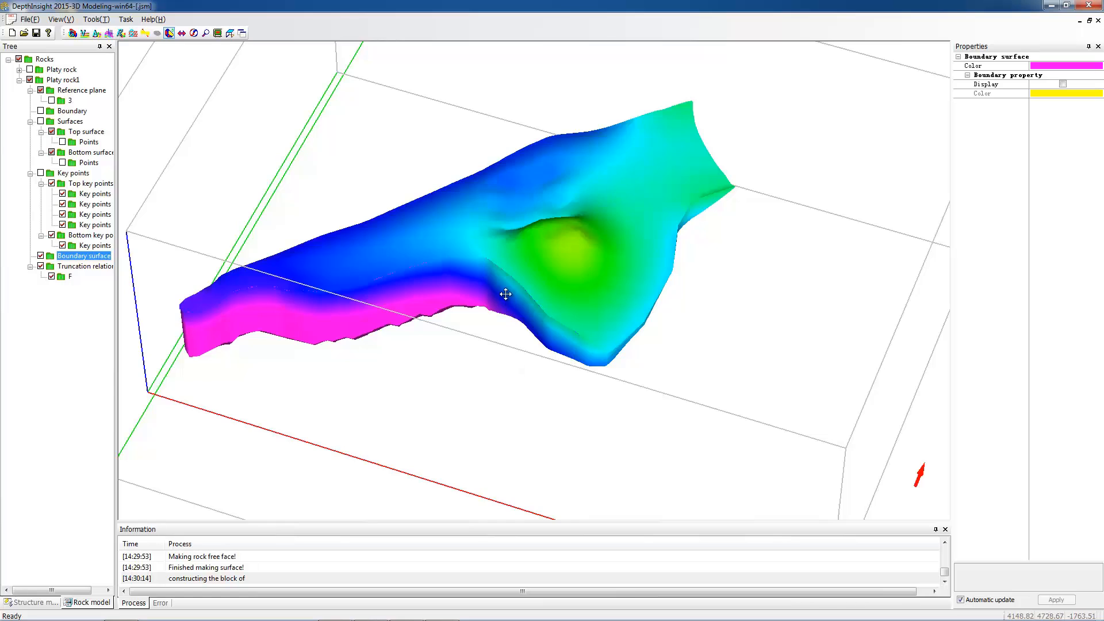
pyautogui.moveTo(505, 291)
pyautogui.mouseDown()
pyautogui.moveTo(506, 247)
pyautogui.moveTo(500, 298)
pyautogui.mouseUp()
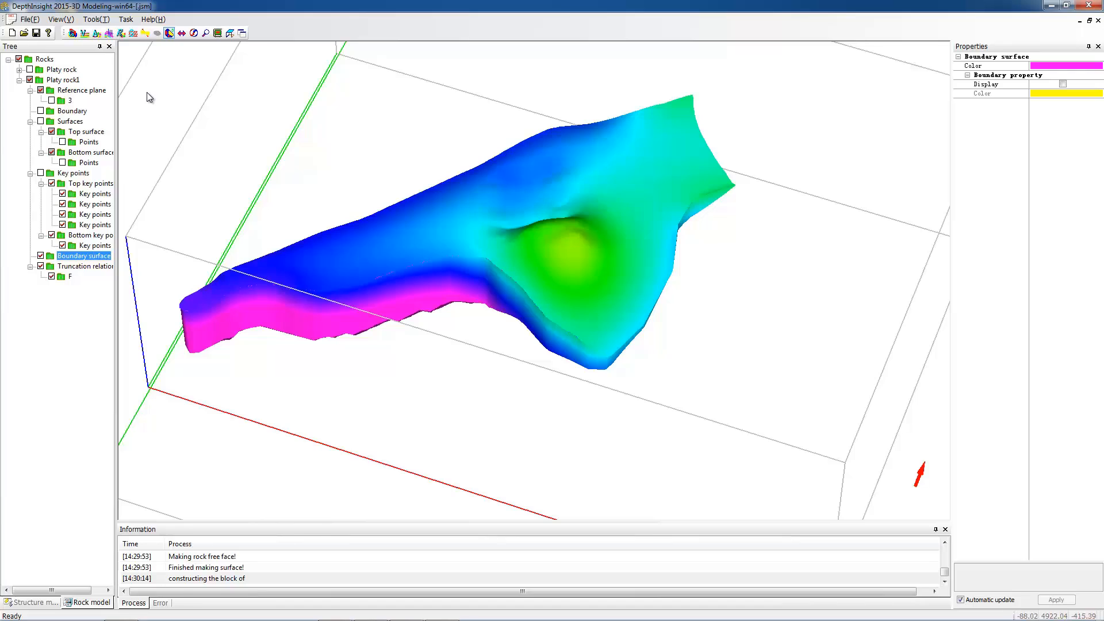
# Step: Switch to structure modeling, display the structural model together with the rock, and make the zones for its horizons
pyautogui.click(70, 33)
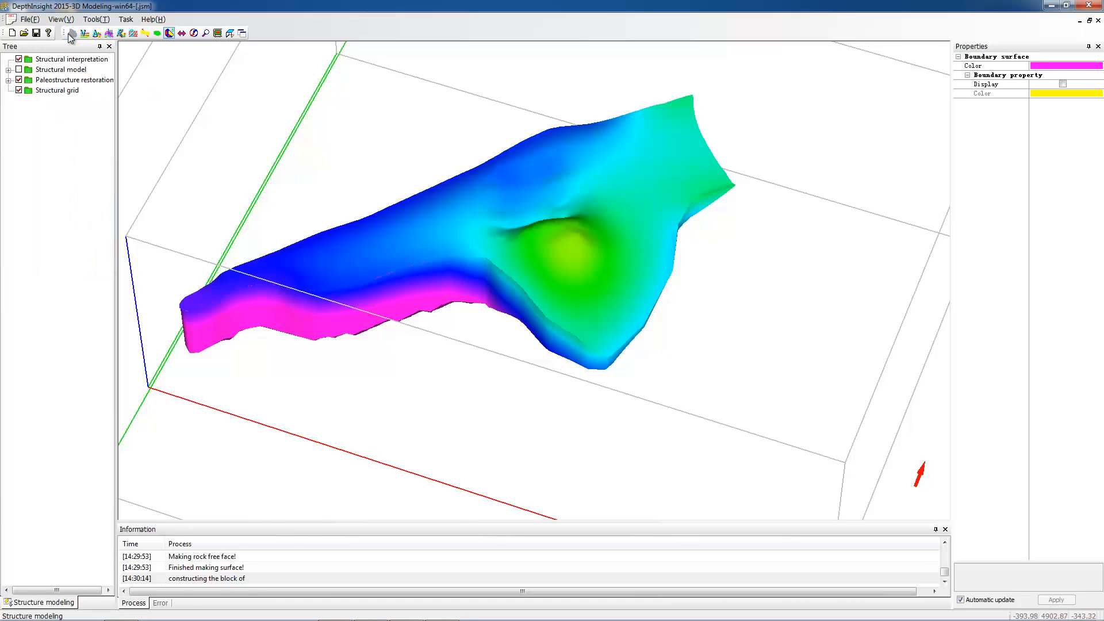
pyautogui.click(10, 70)
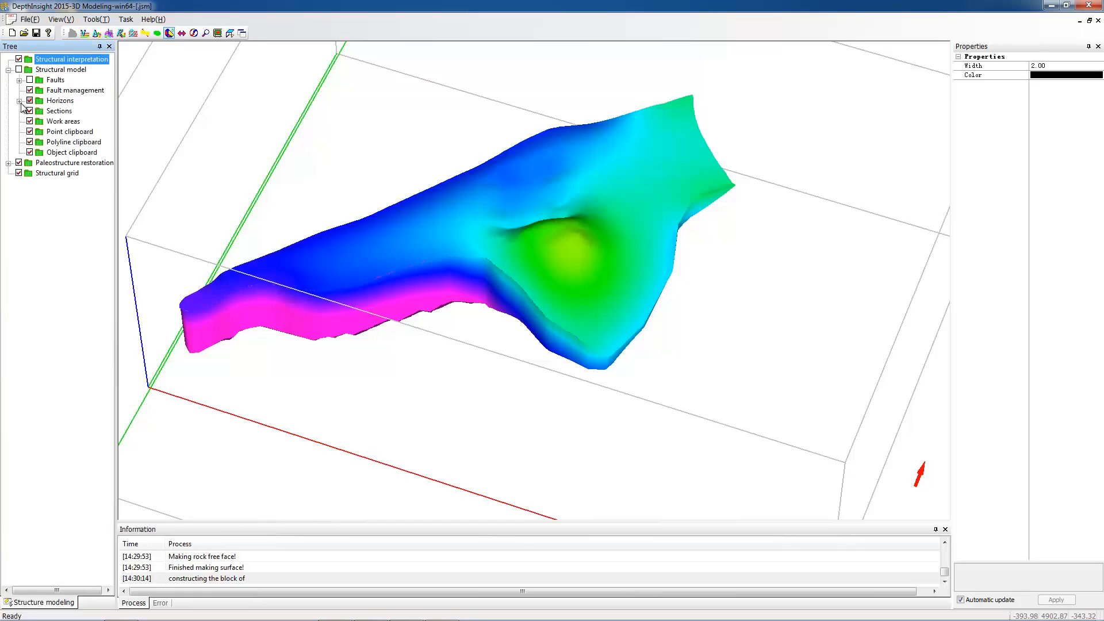
pyautogui.click(19, 101)
pyautogui.click(19, 69)
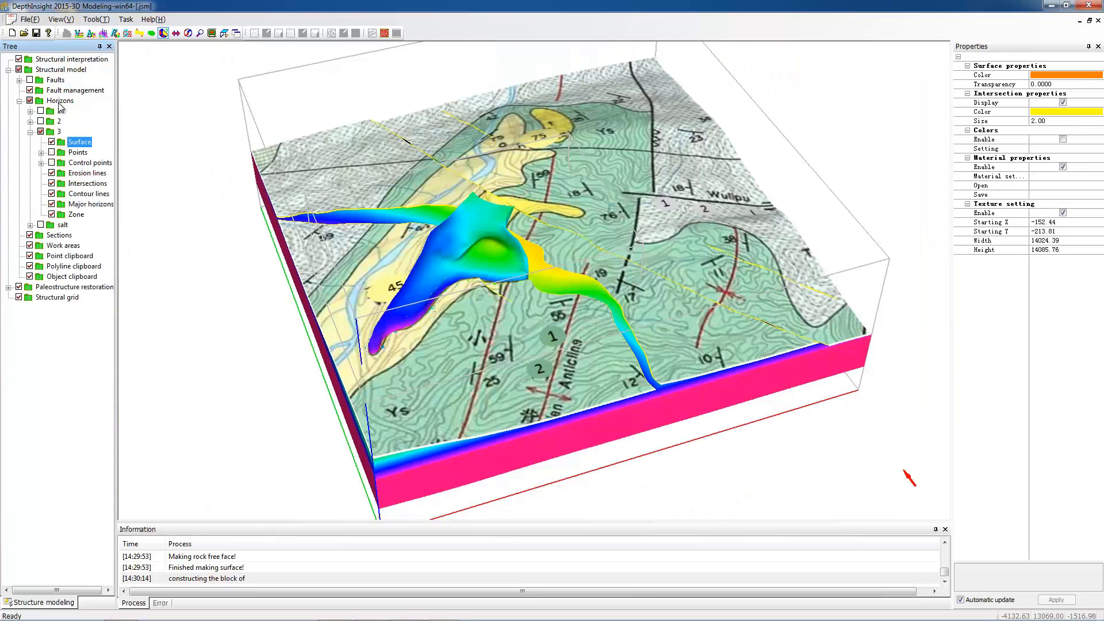
pyautogui.rightClick(60, 103)
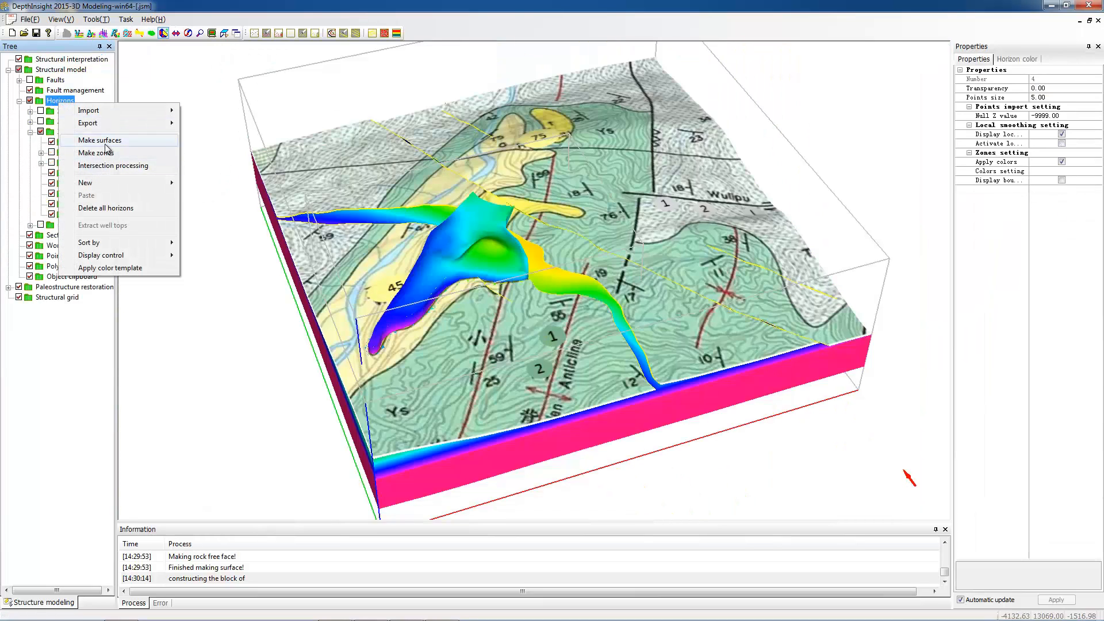
pyautogui.click(113, 154)
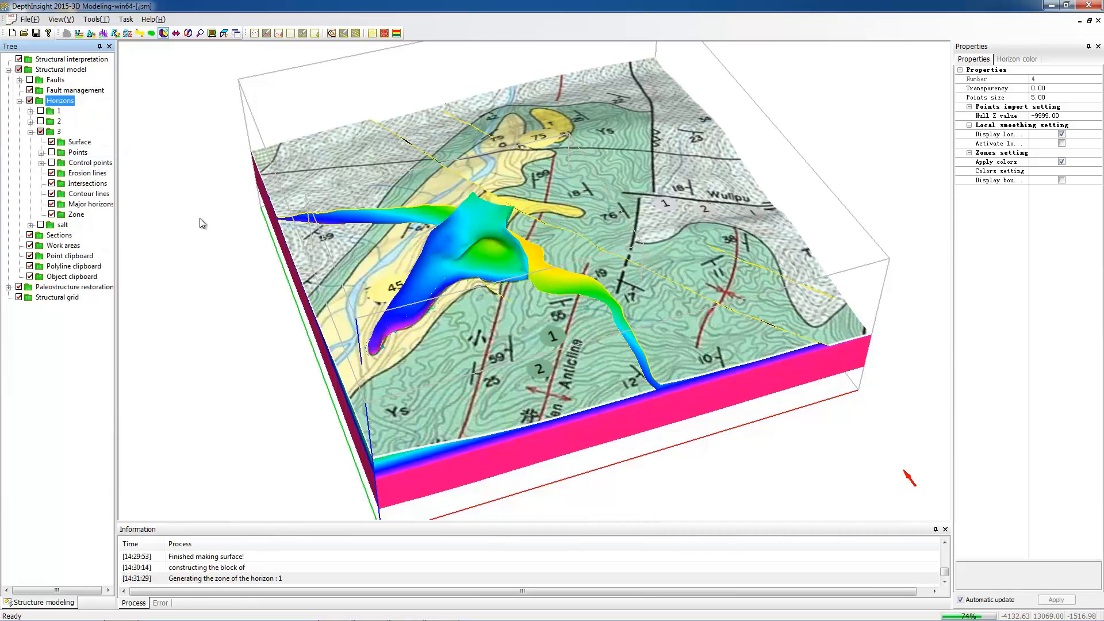
# Step: Disable the texture on horizon 3's surface and enable its color display instead
pyautogui.click(91, 144)
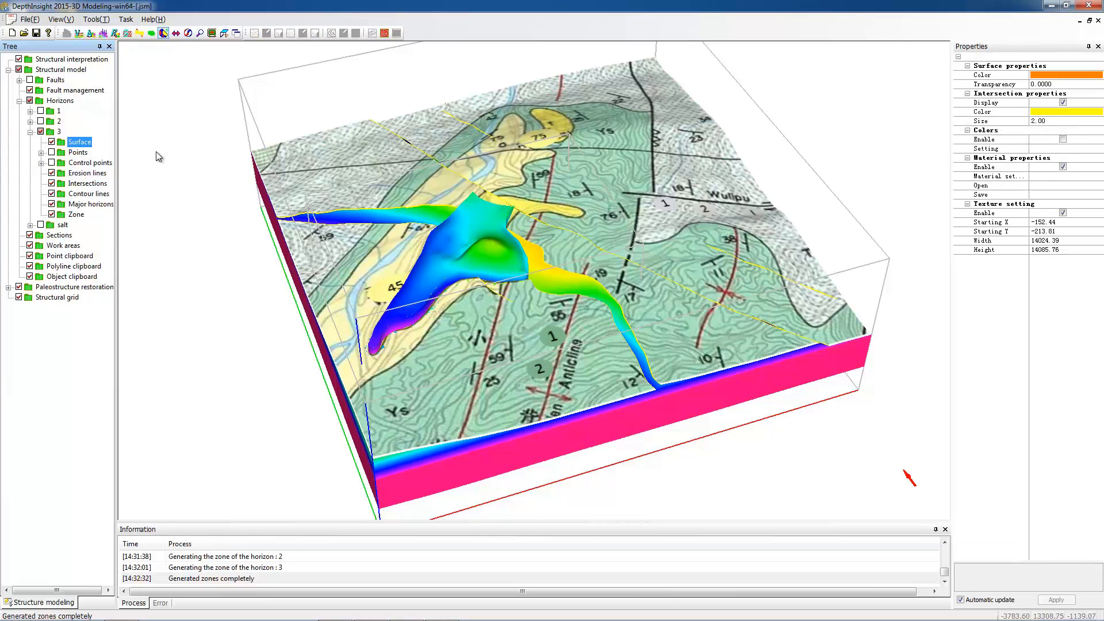
pyautogui.click(1063, 213)
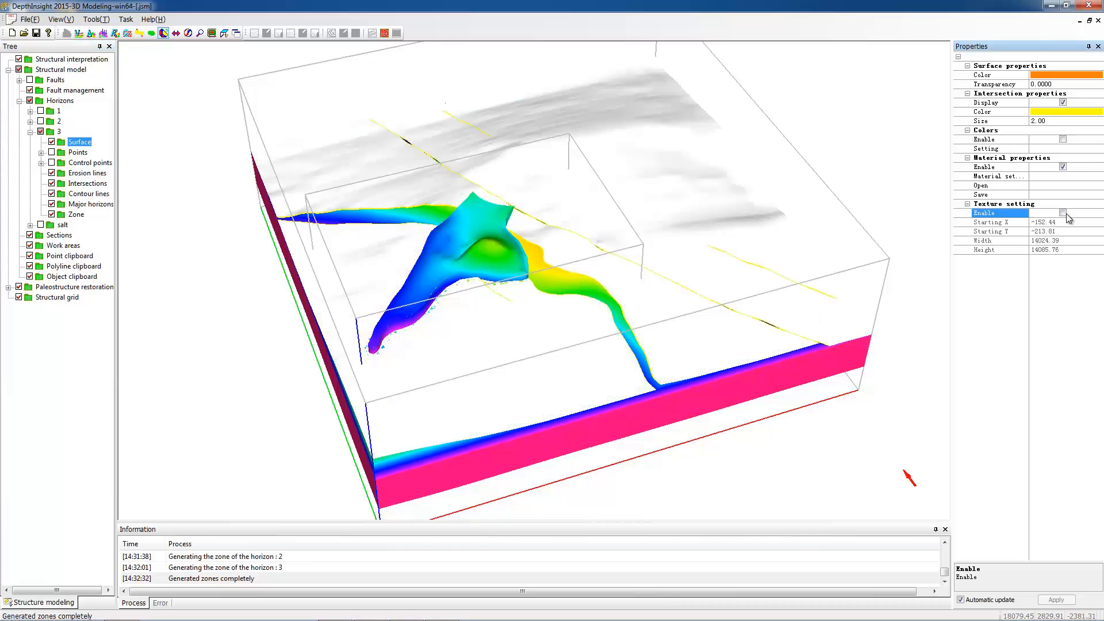
pyautogui.click(1063, 139)
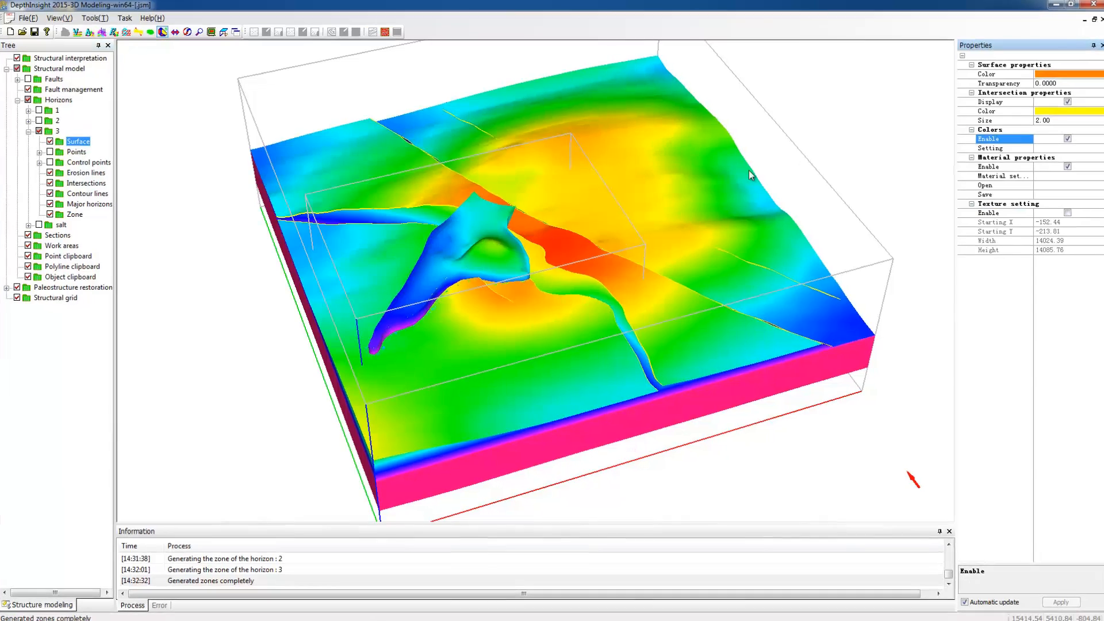
pyautogui.moveTo(449, 304); pyautogui.dragTo(488, 390)
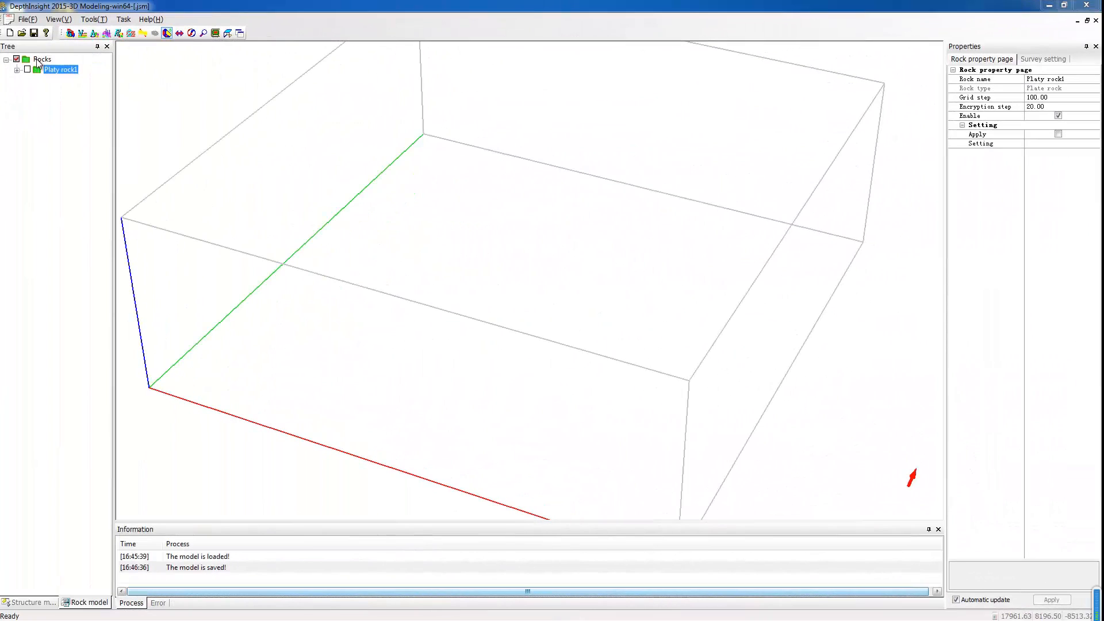
# Step: Create another platy rock under Rocks and set its grid step to 80
pyautogui.click(39, 60)
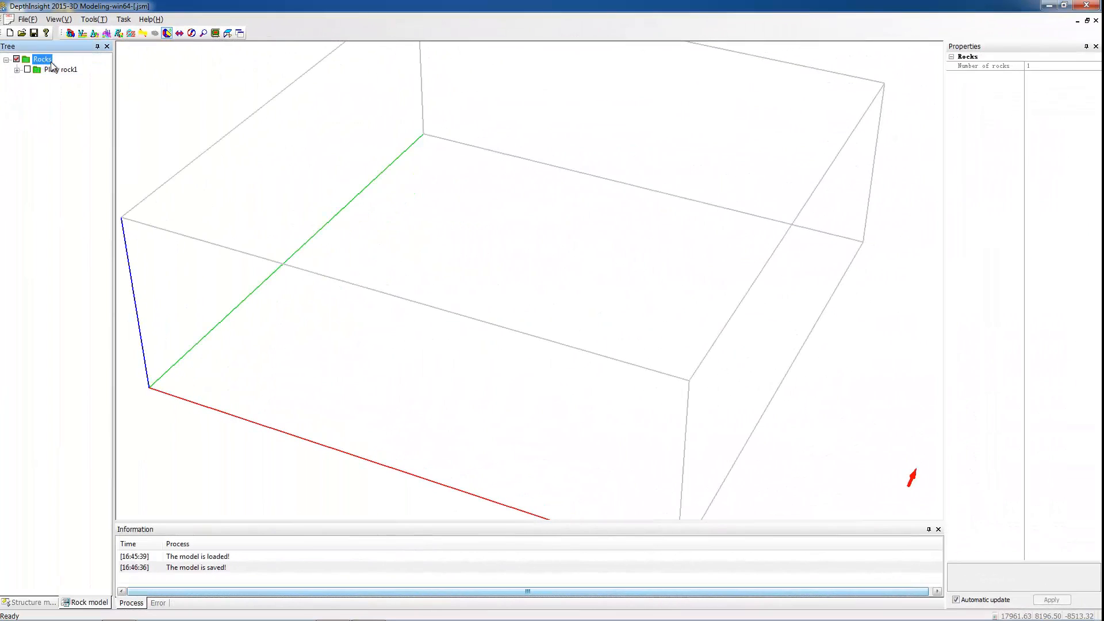
pyautogui.rightClick(51, 64)
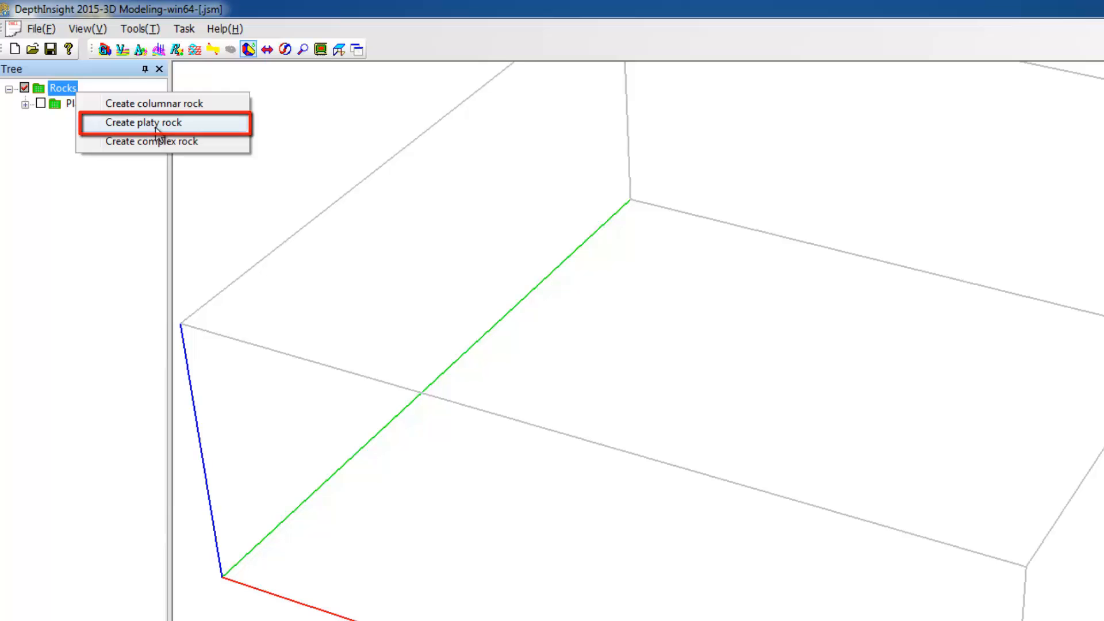
pyautogui.click(155, 124)
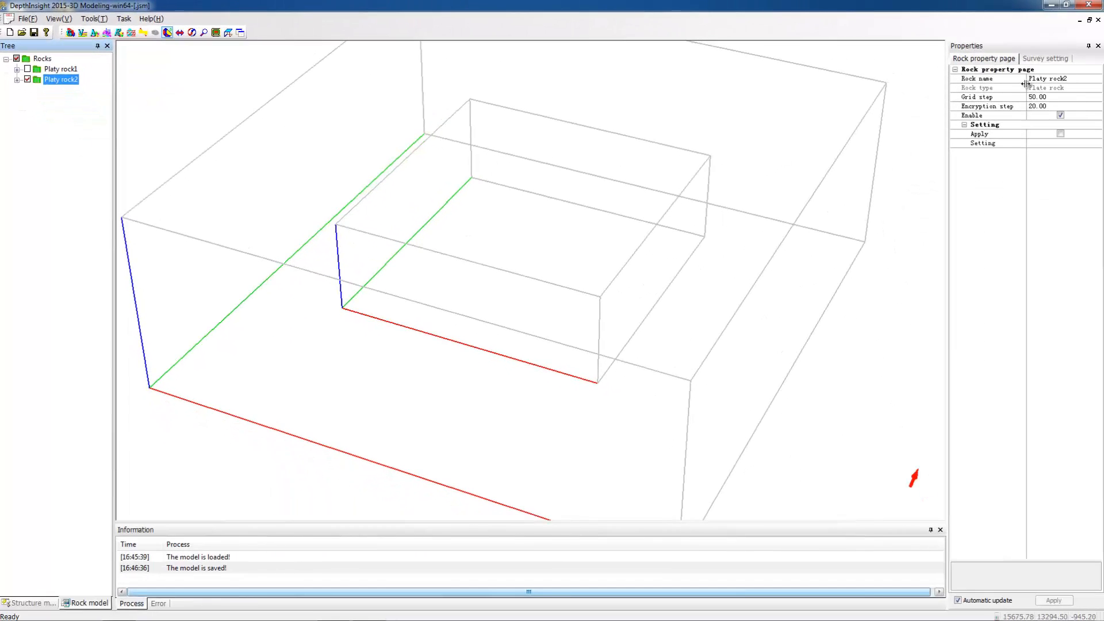
pyautogui.moveTo(1026, 85); pyautogui.dragTo(1012, 86)
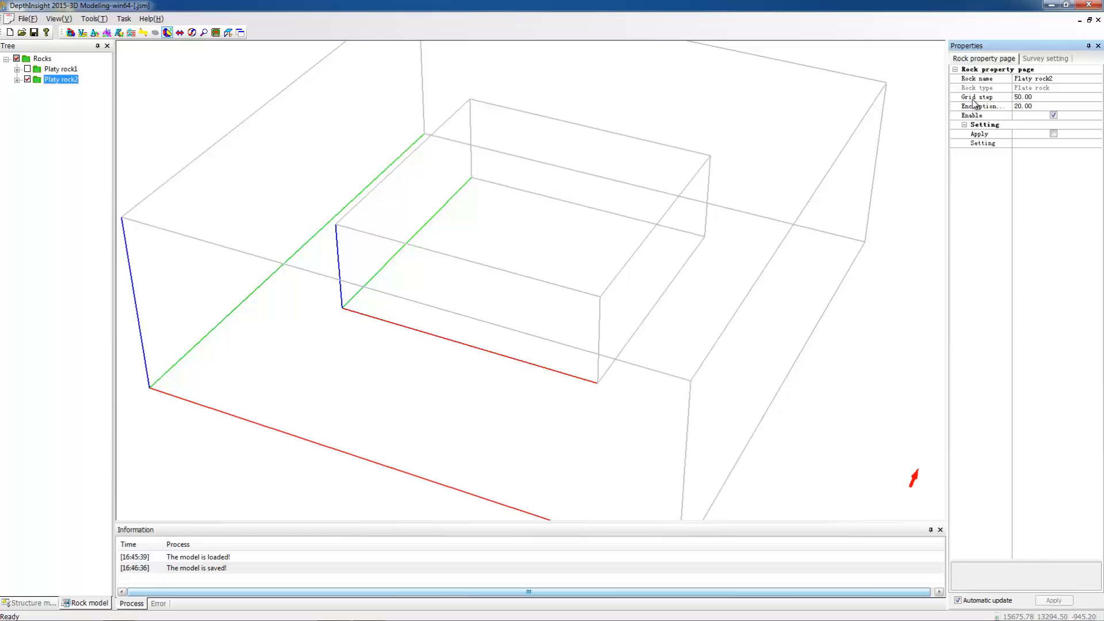
pyautogui.click(1035, 97)
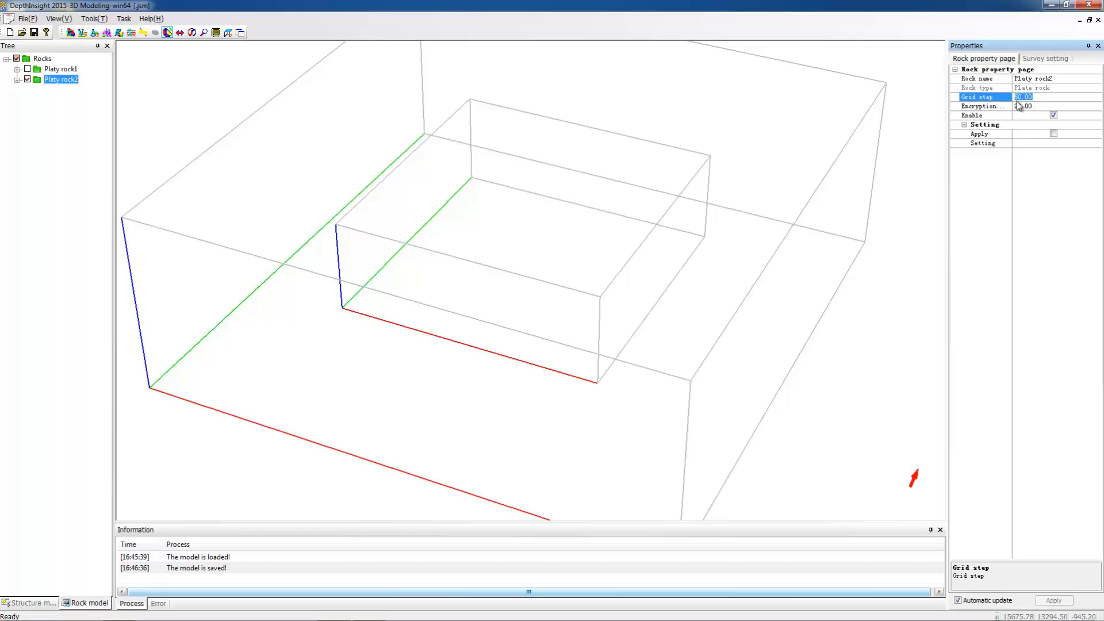
pyautogui.write('80')
pyautogui.click(1042, 165)
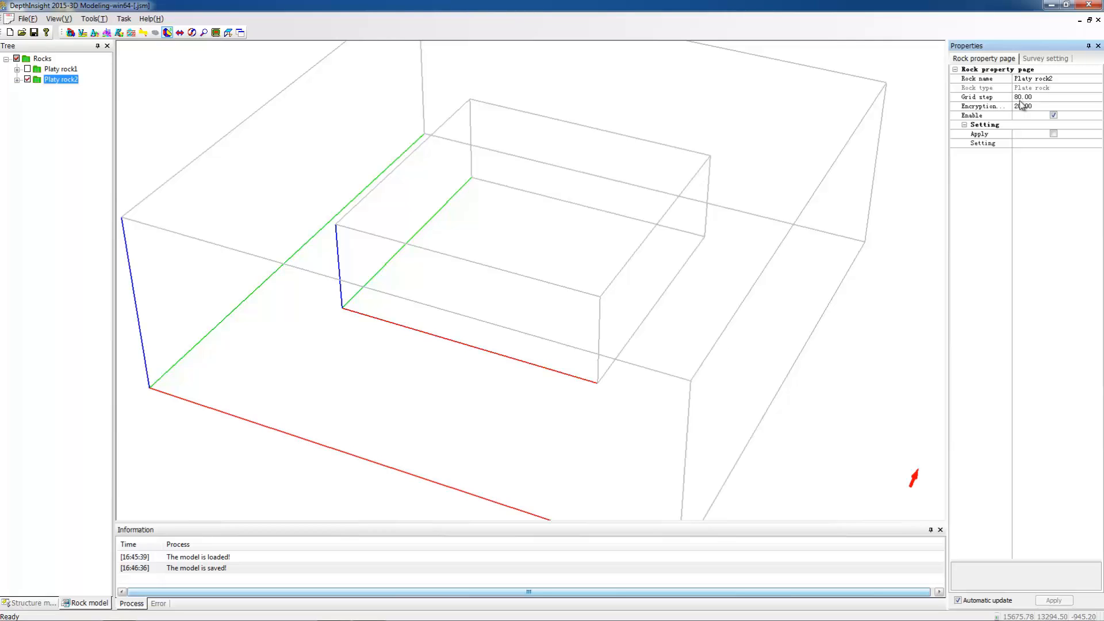
# Step: Import the file Top points.dat as the points of Platy rock2's top surface
pyautogui.click(18, 80)
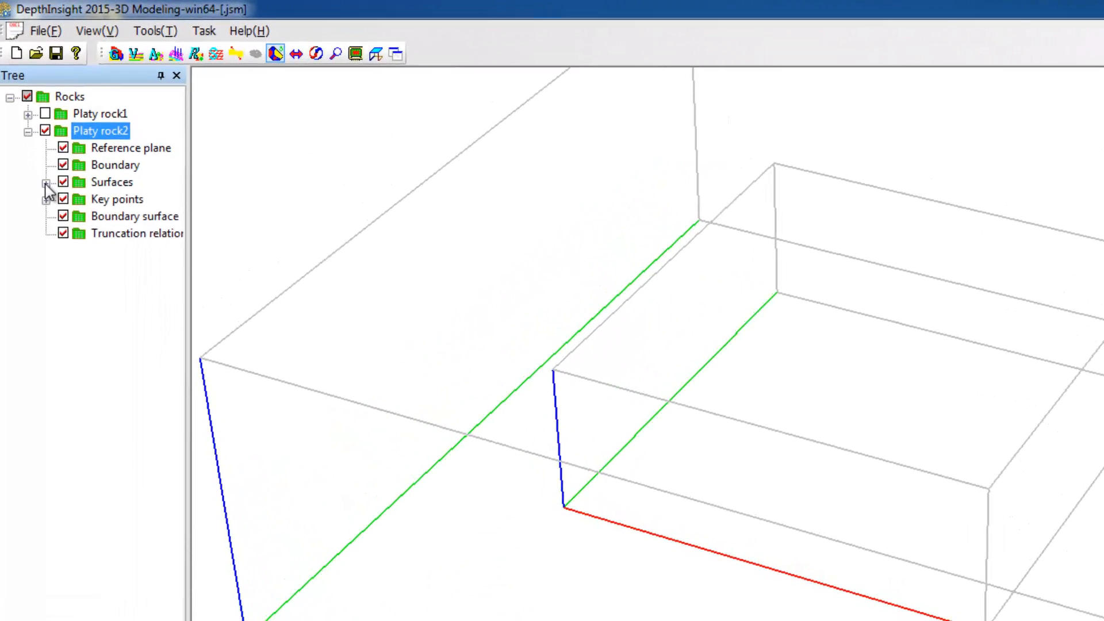
pyautogui.click(46, 183)
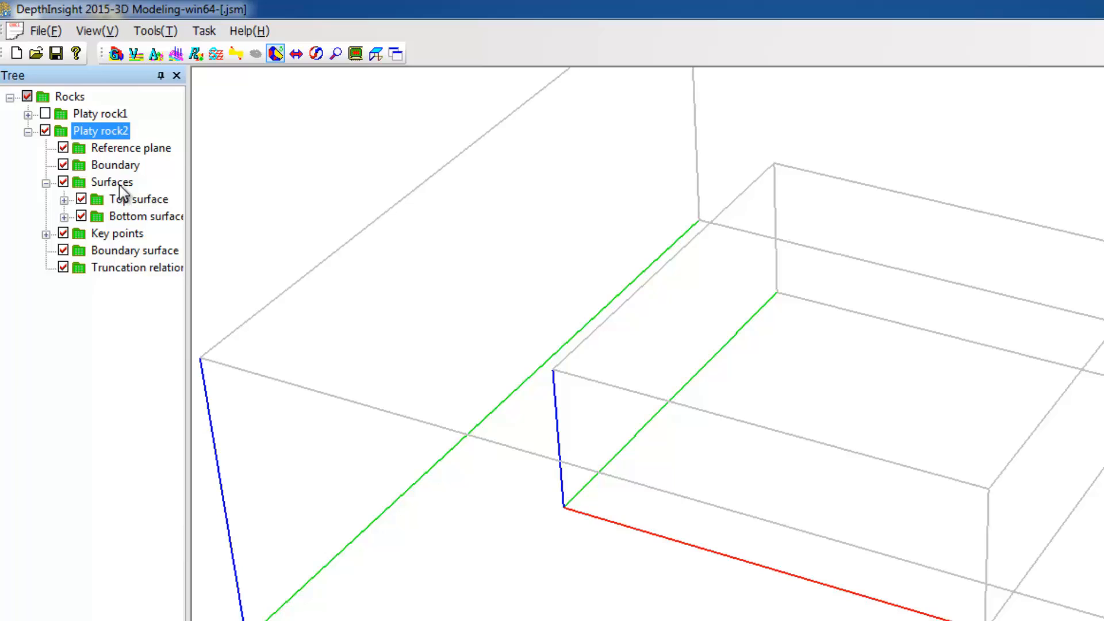
pyautogui.click(64, 200)
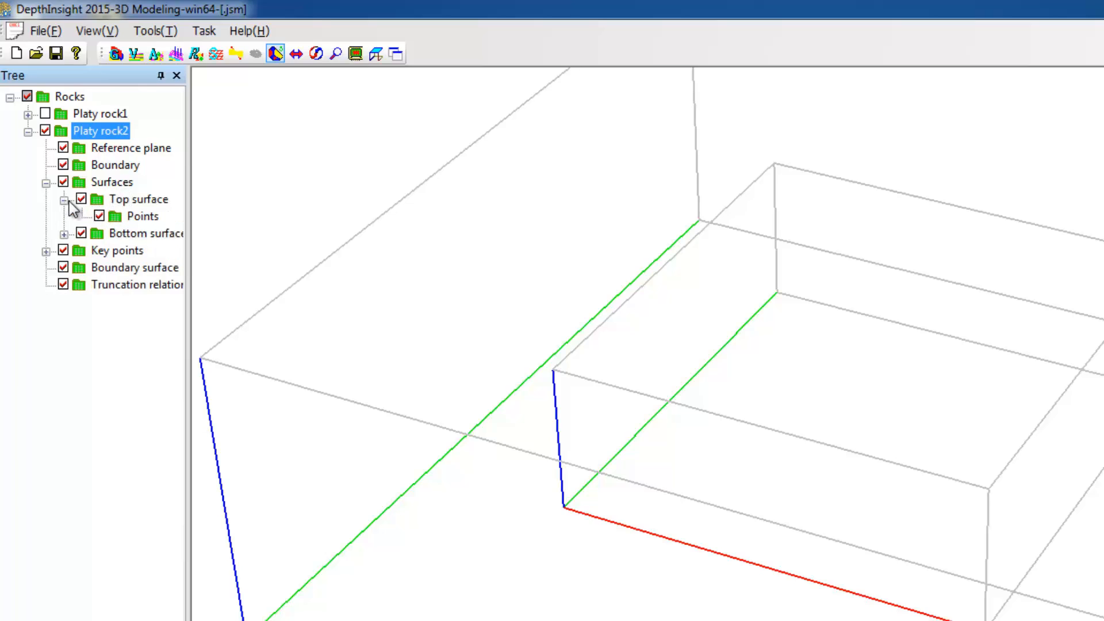
pyautogui.click(64, 235)
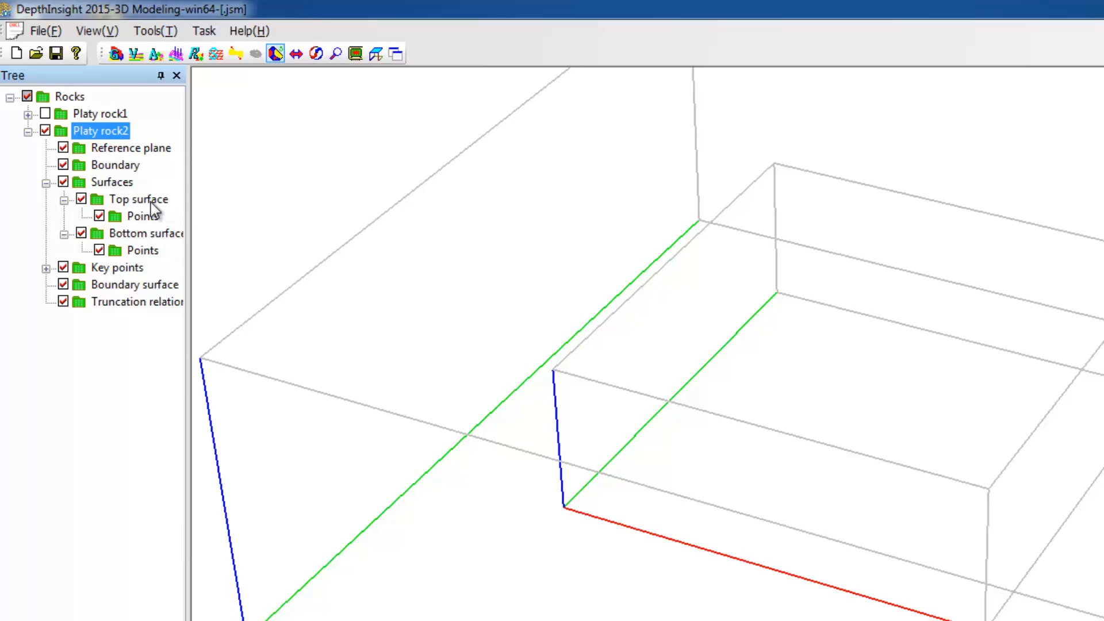
pyautogui.click(143, 216)
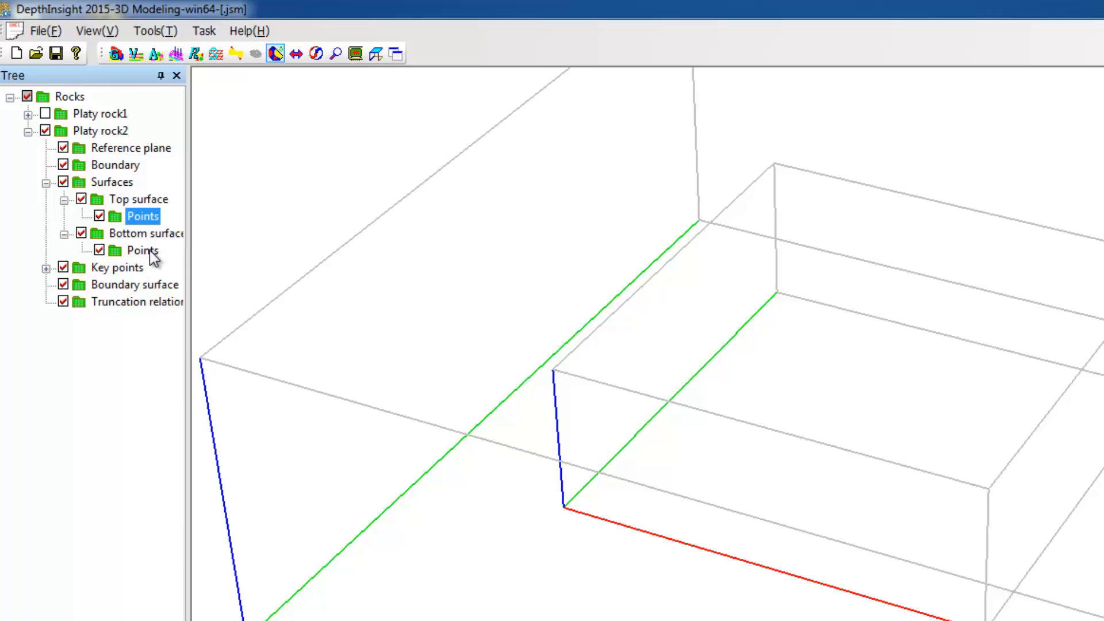
pyautogui.moveTo(185, 241); pyautogui.dragTo(216, 241)
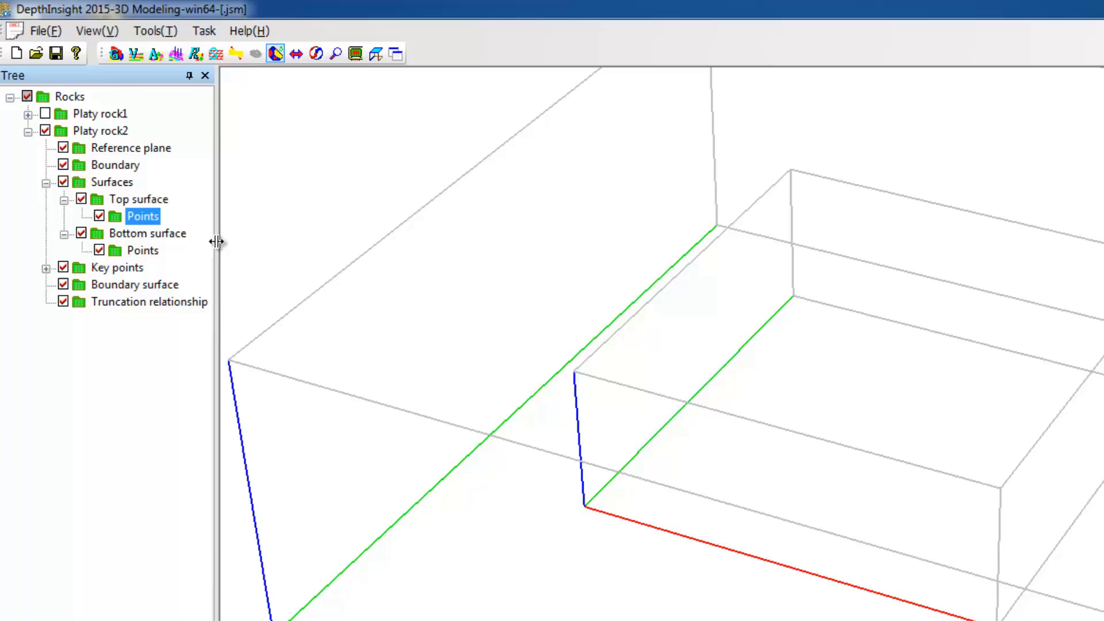
pyautogui.rightClick(142, 223)
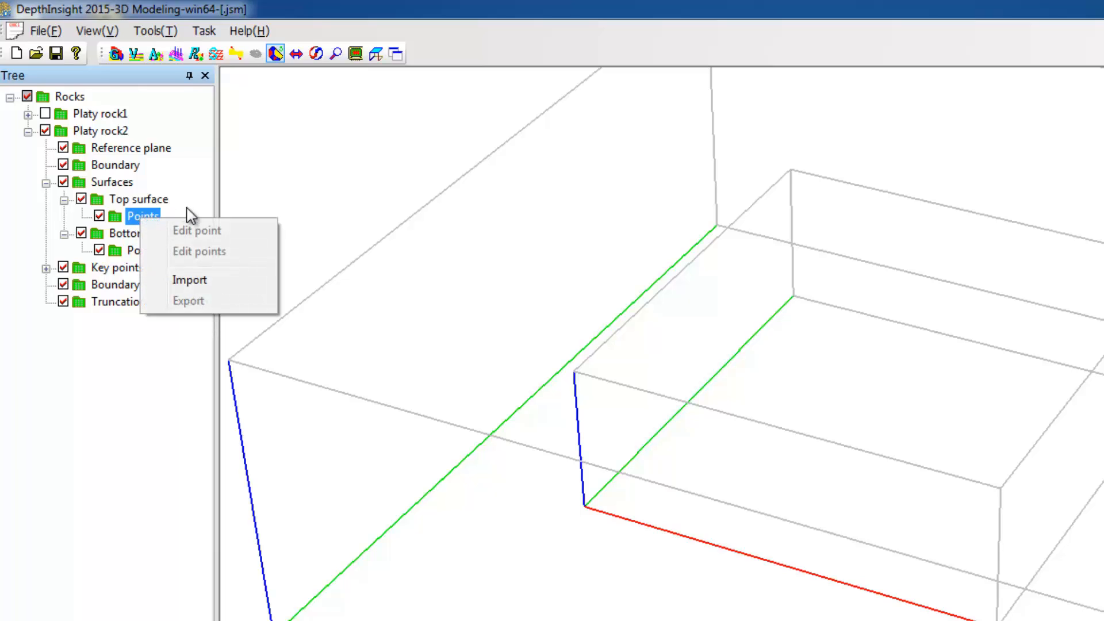
pyautogui.click(190, 280)
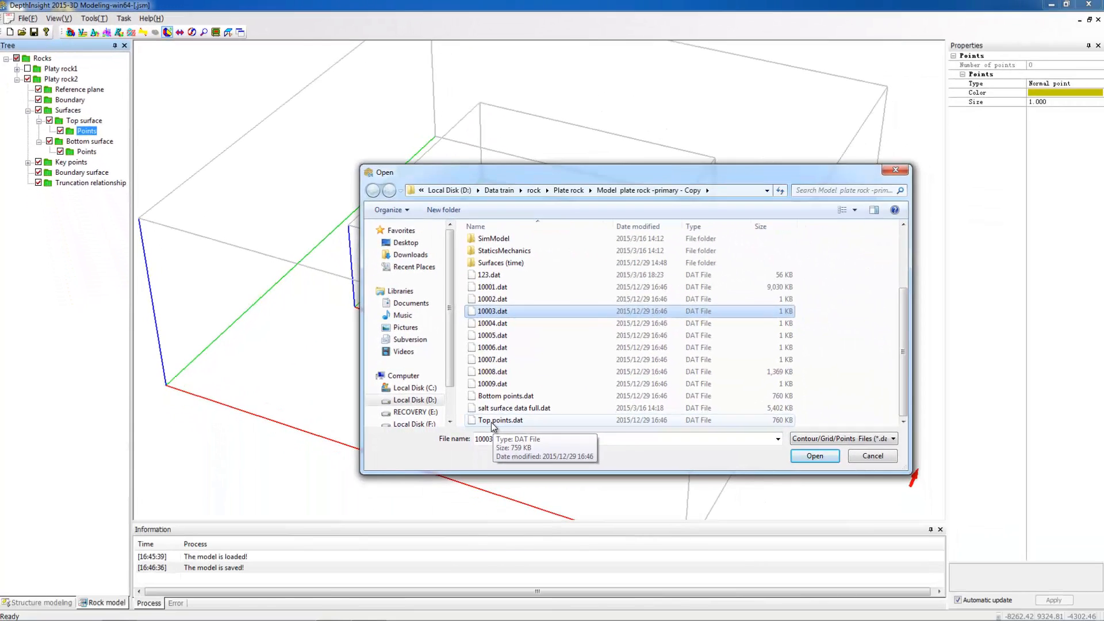
pyautogui.doubleClick(722, 619)
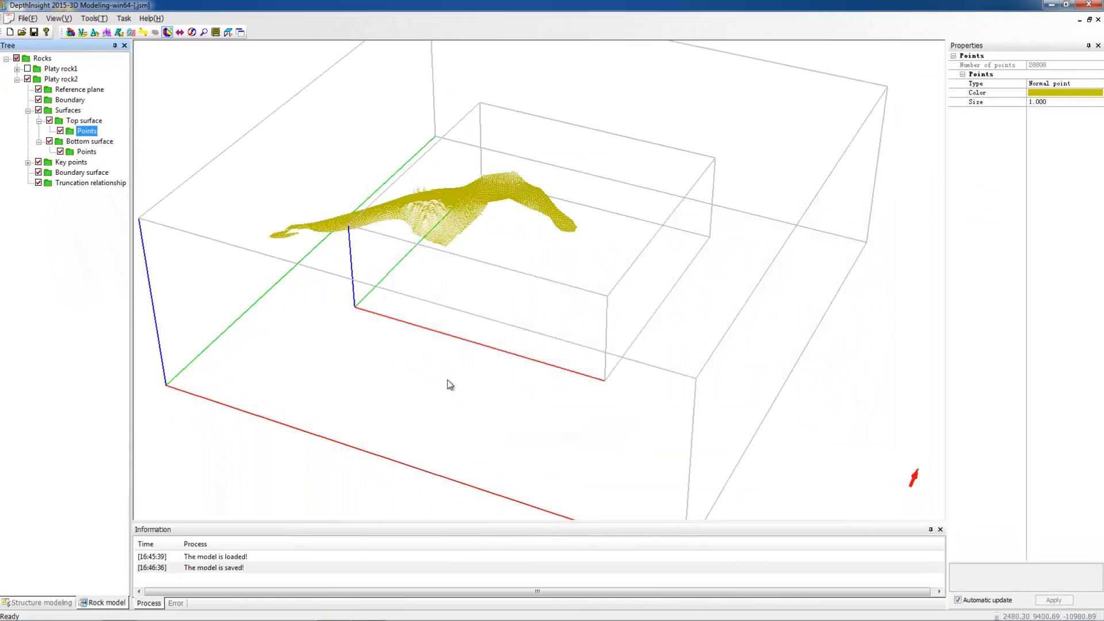
# Step: Import the file Bottom points.dat as the points of Platy rock2's bottom surface
pyautogui.click(86, 151)
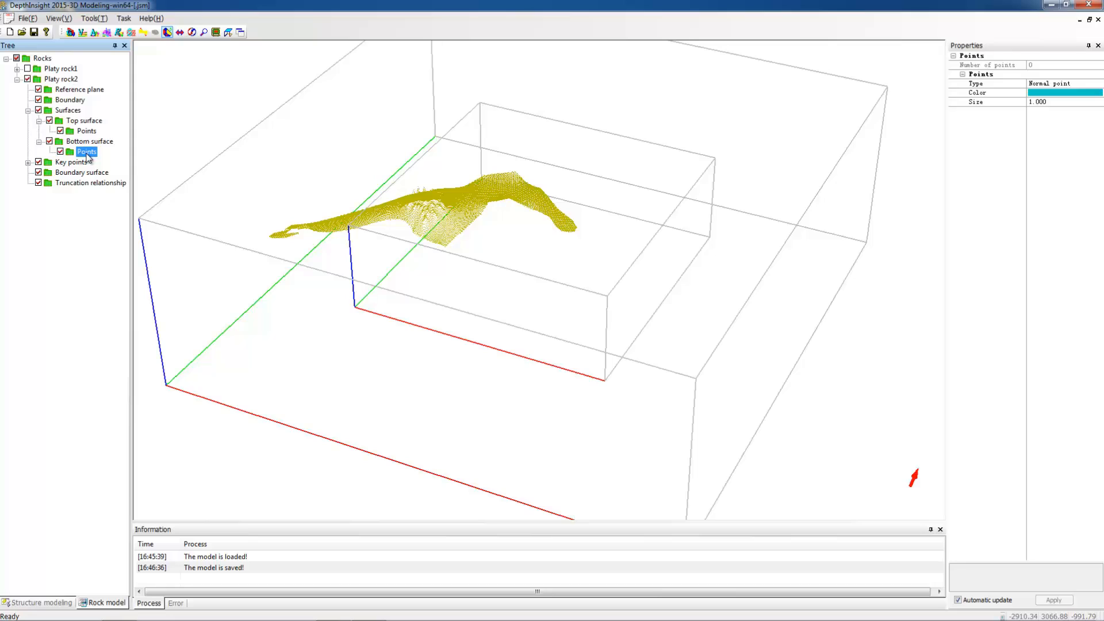
pyautogui.rightClick(88, 156)
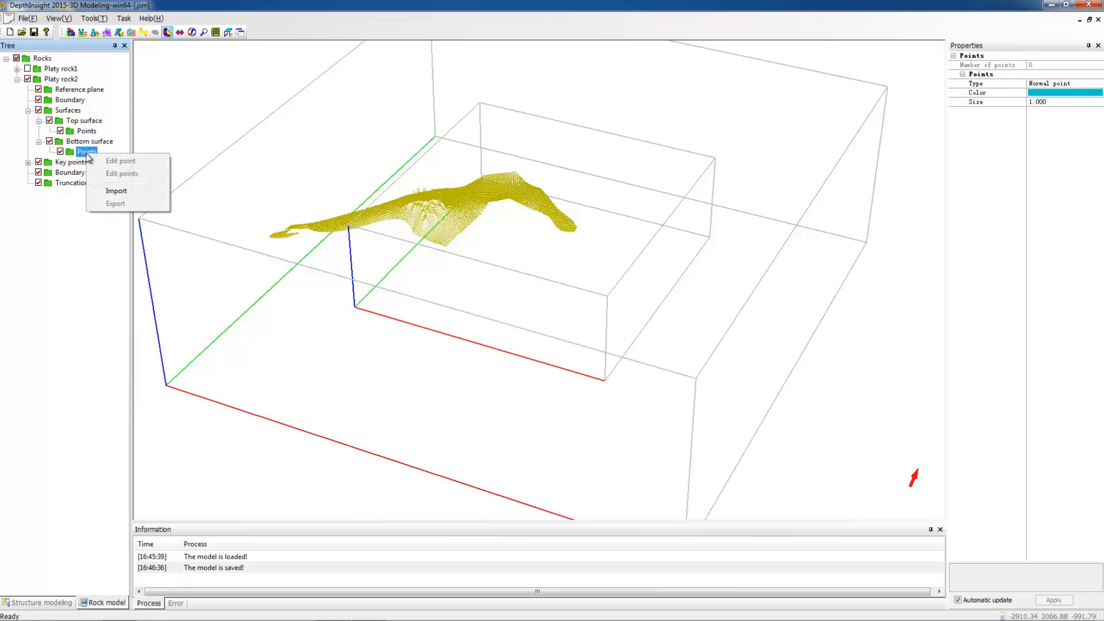
pyautogui.click(121, 192)
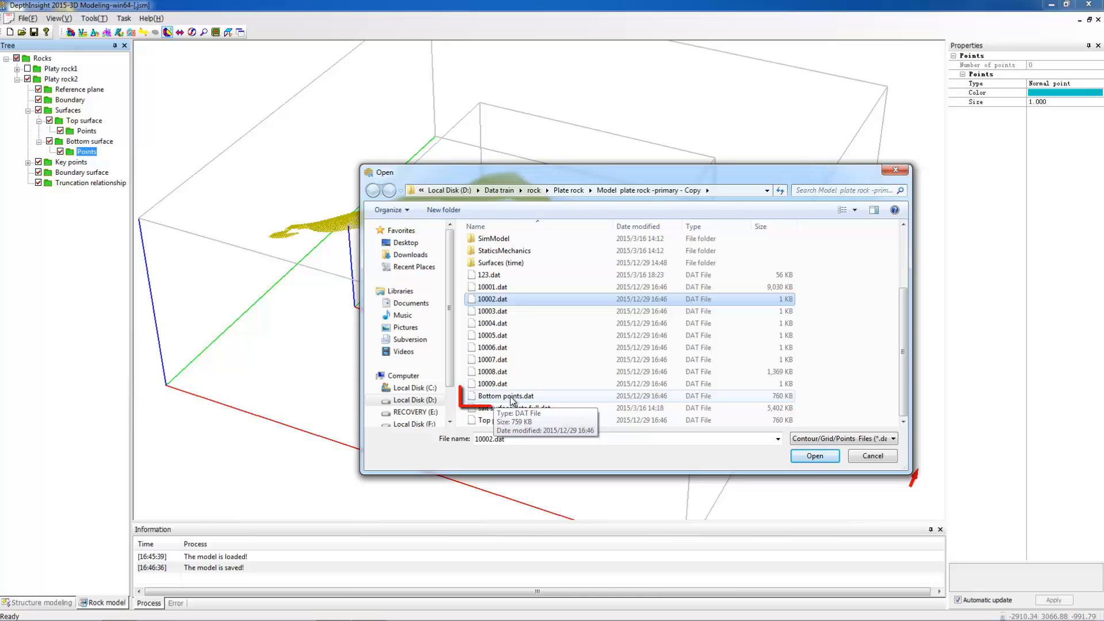
pyautogui.click(506, 396)
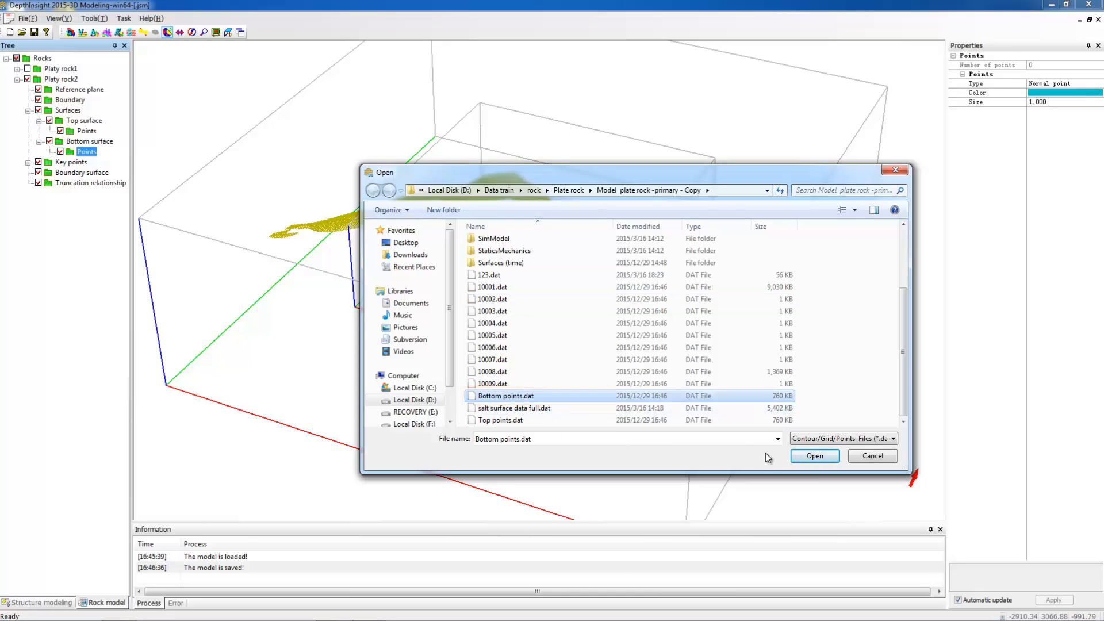
pyautogui.click(812, 455)
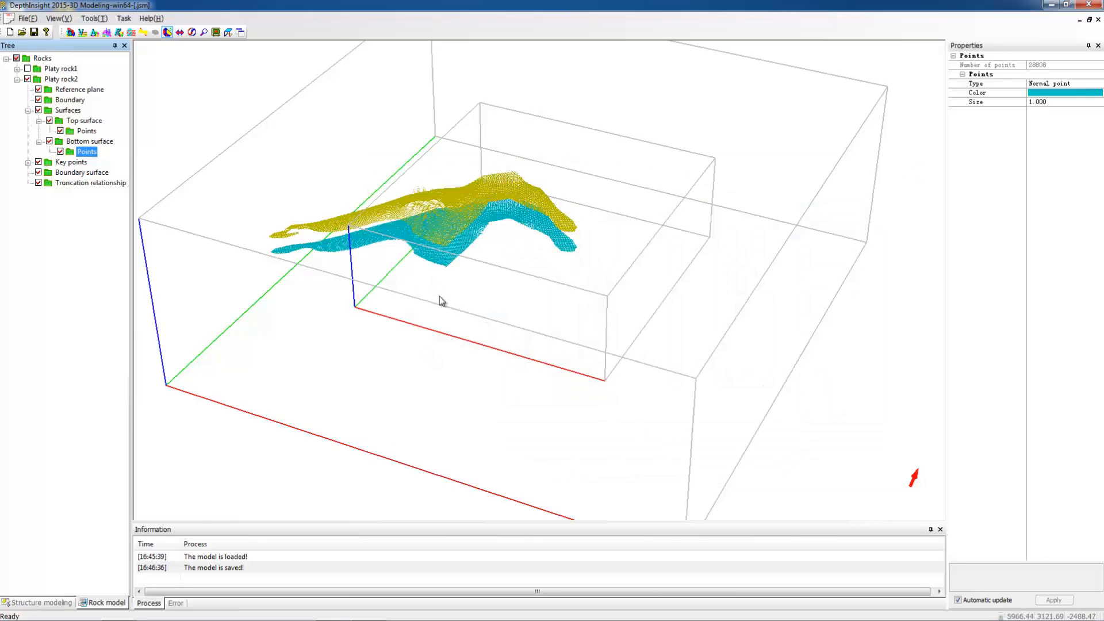